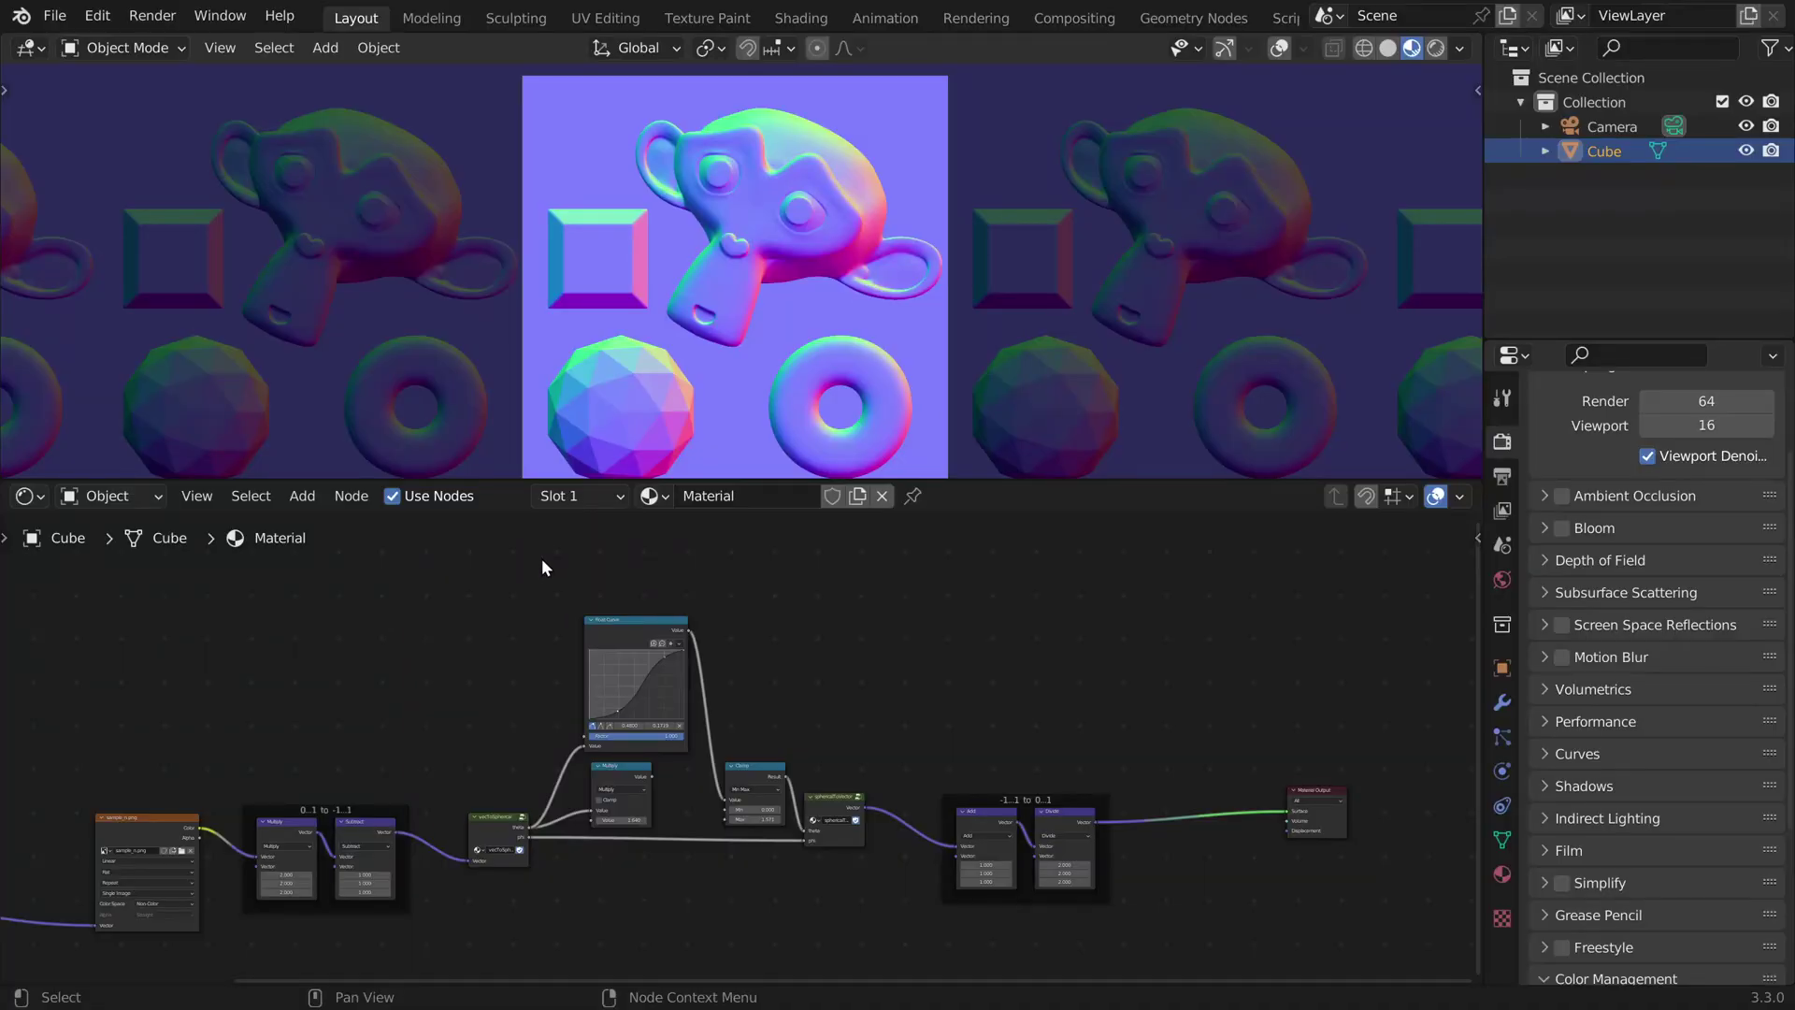
# Step: Delete the curve, math and vector-conversion nodes between the vecToSpherical node and the "-1...1 to 0...1" frame
pyautogui.moveTo(541, 558); pyautogui.dragTo(906, 917)
pyautogui.press('x')
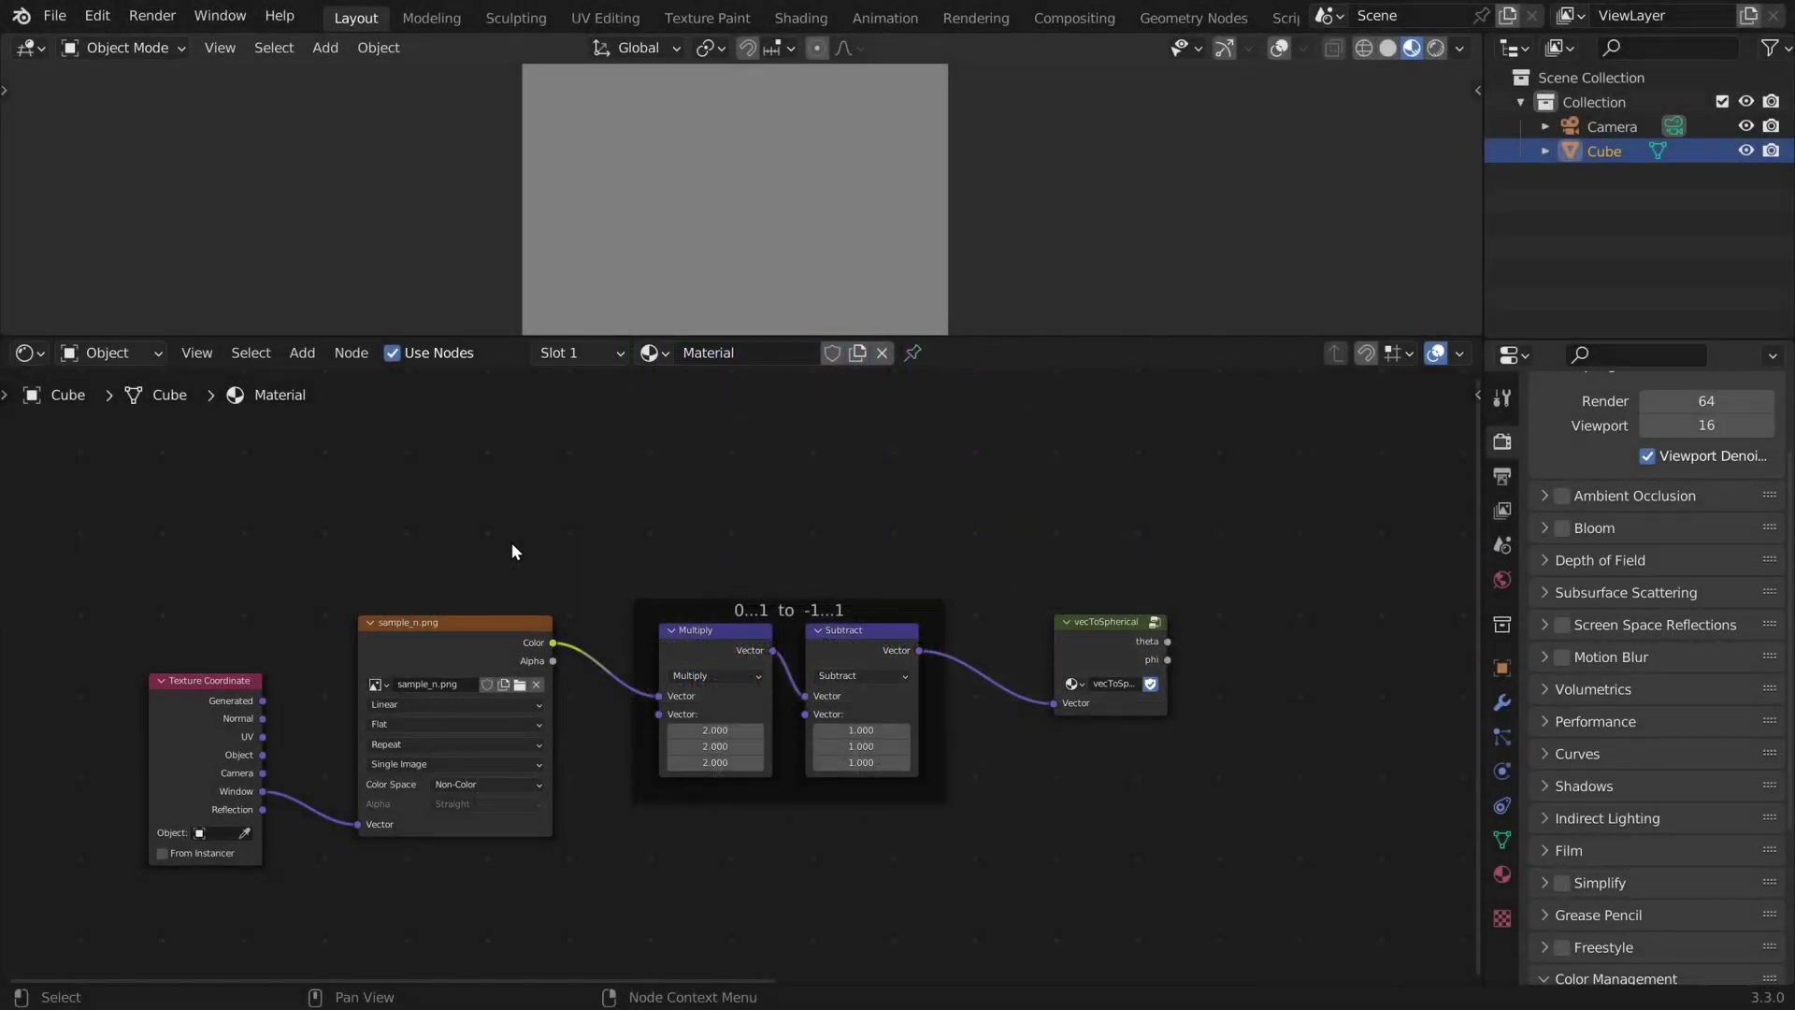
# Step: Duplicate the Texture Coordinate, sample_n.png and framed "0...1 to -1...1" nodes, placing the copies above the originals
pyautogui.click(464, 635)
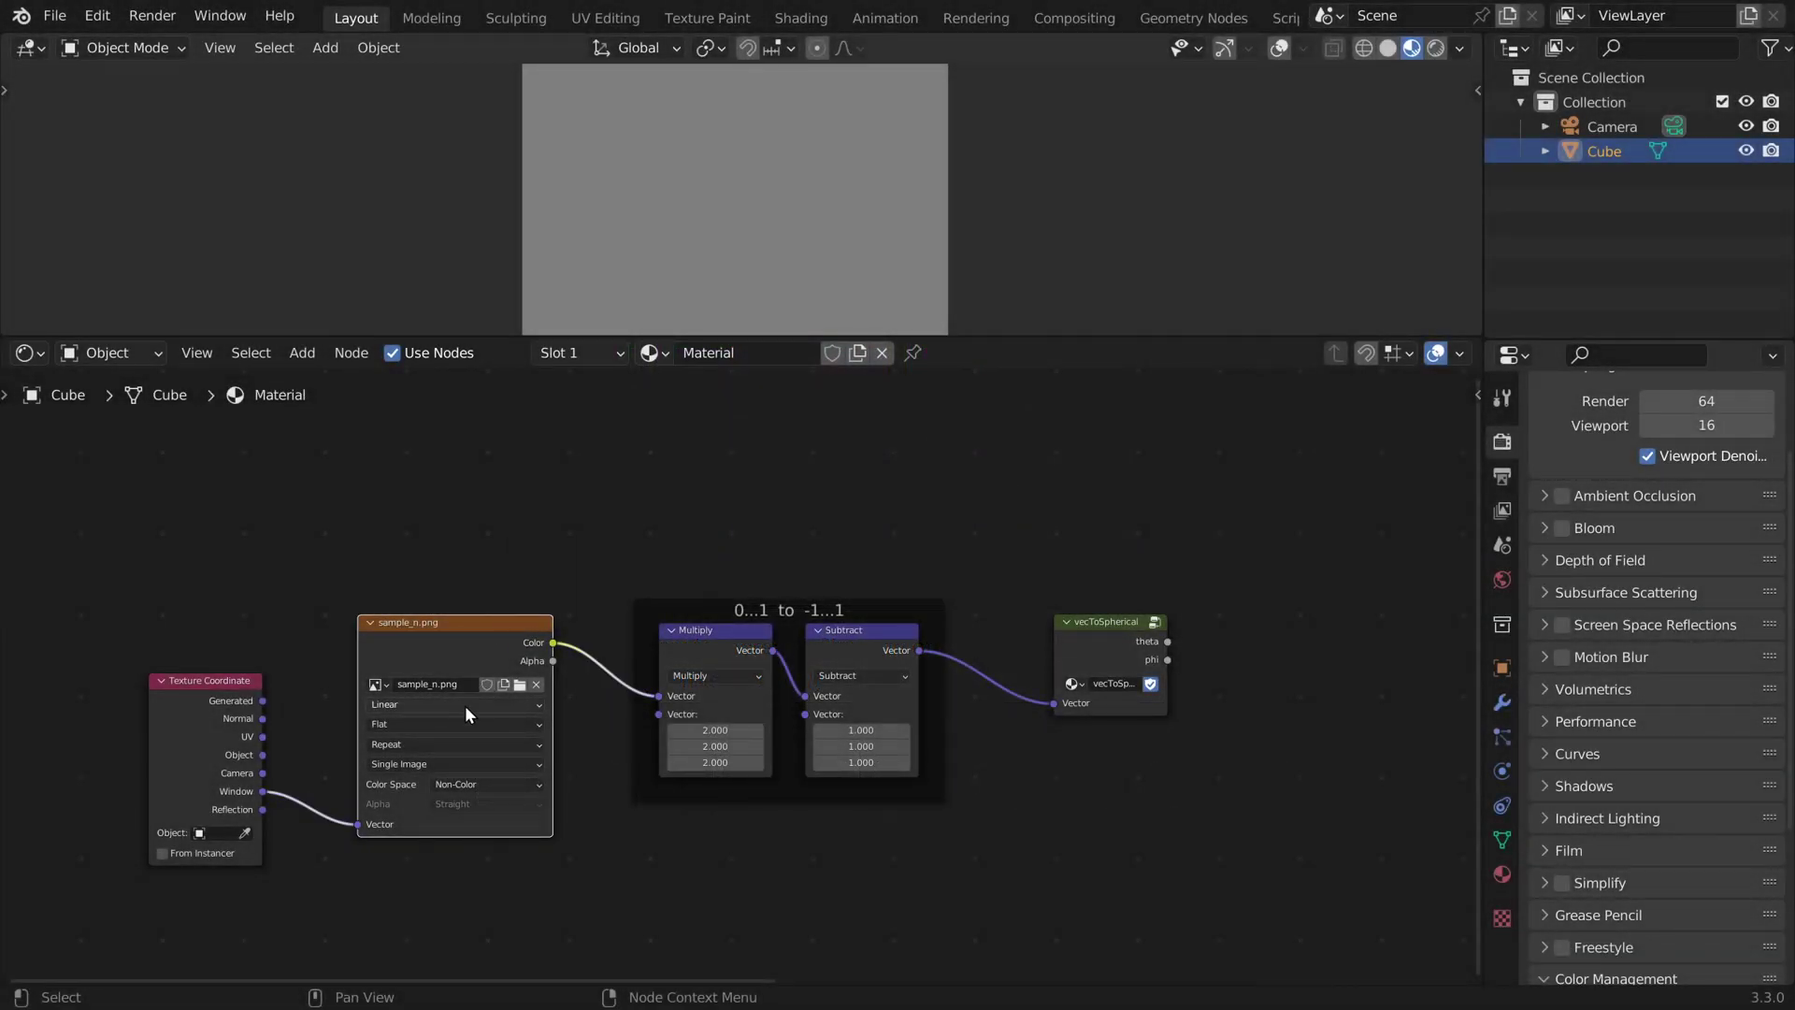
pyautogui.moveTo(961, 631); pyautogui.dragTo(573, 610, button='middle')
pyautogui.scroll(3, 834, 617)
pyautogui.scroll(2, 826, 575)
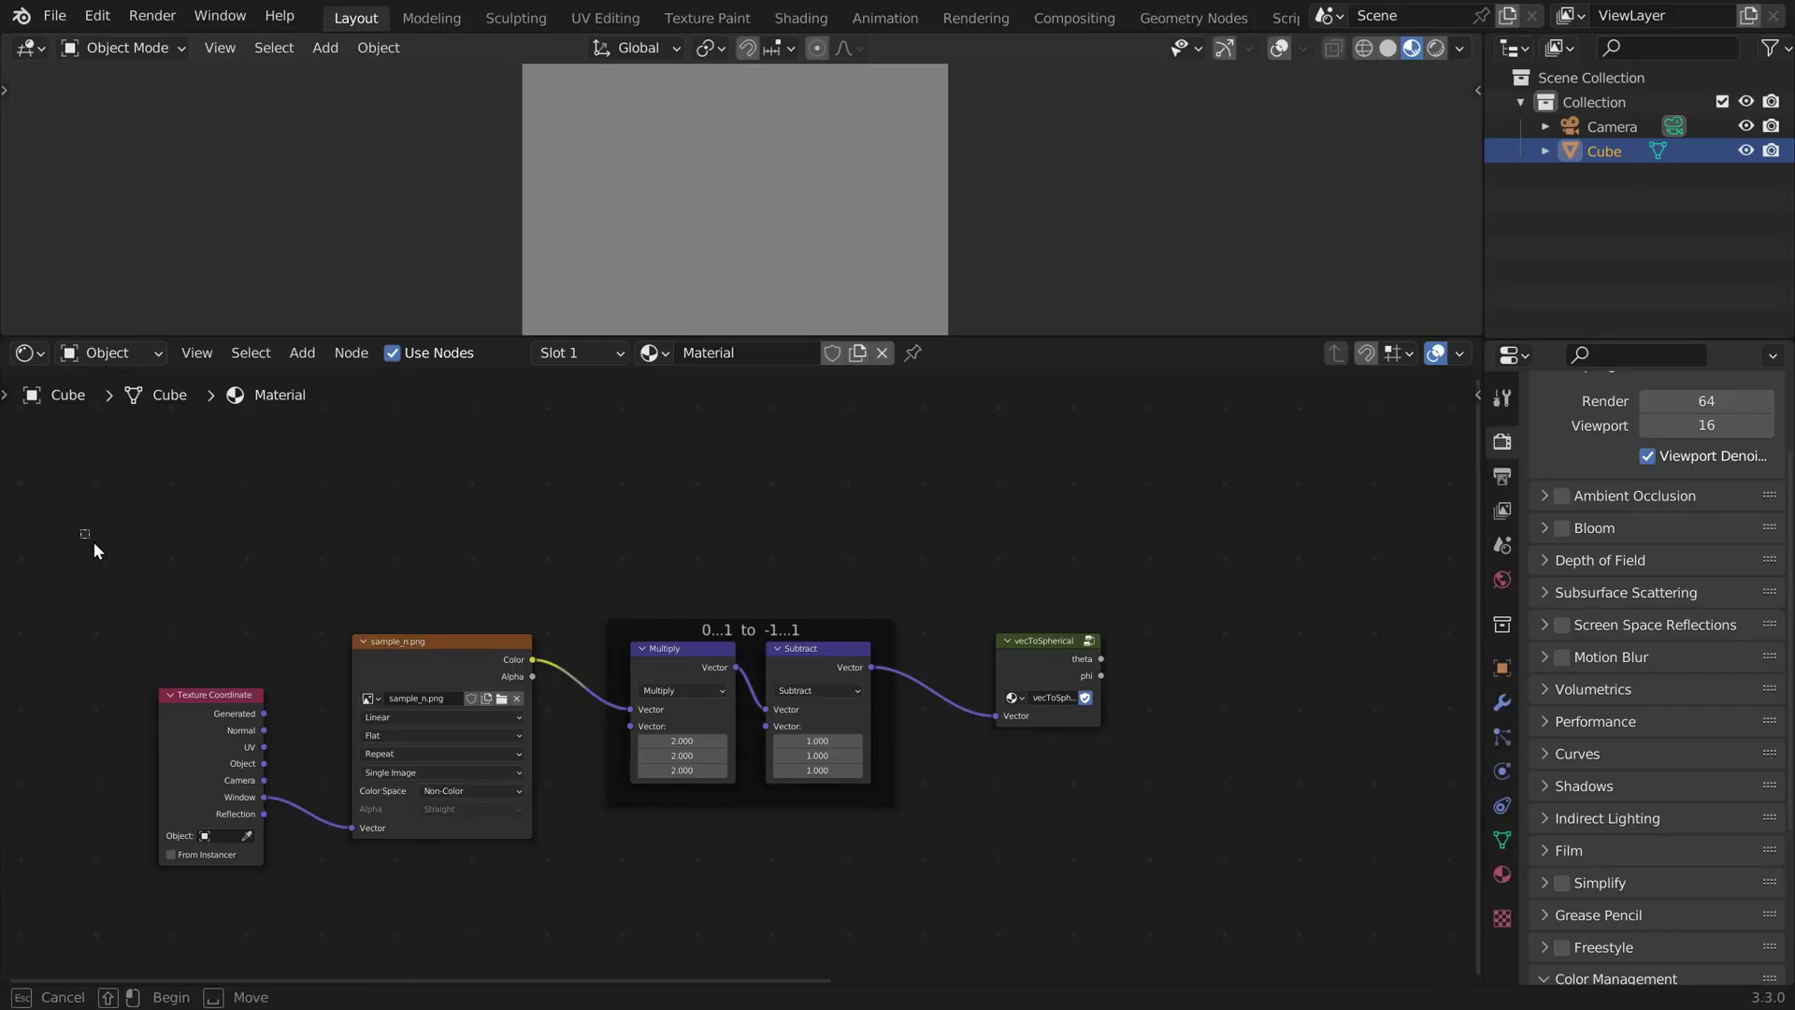
pyautogui.moveTo(82, 530); pyautogui.dragTo(940, 931)
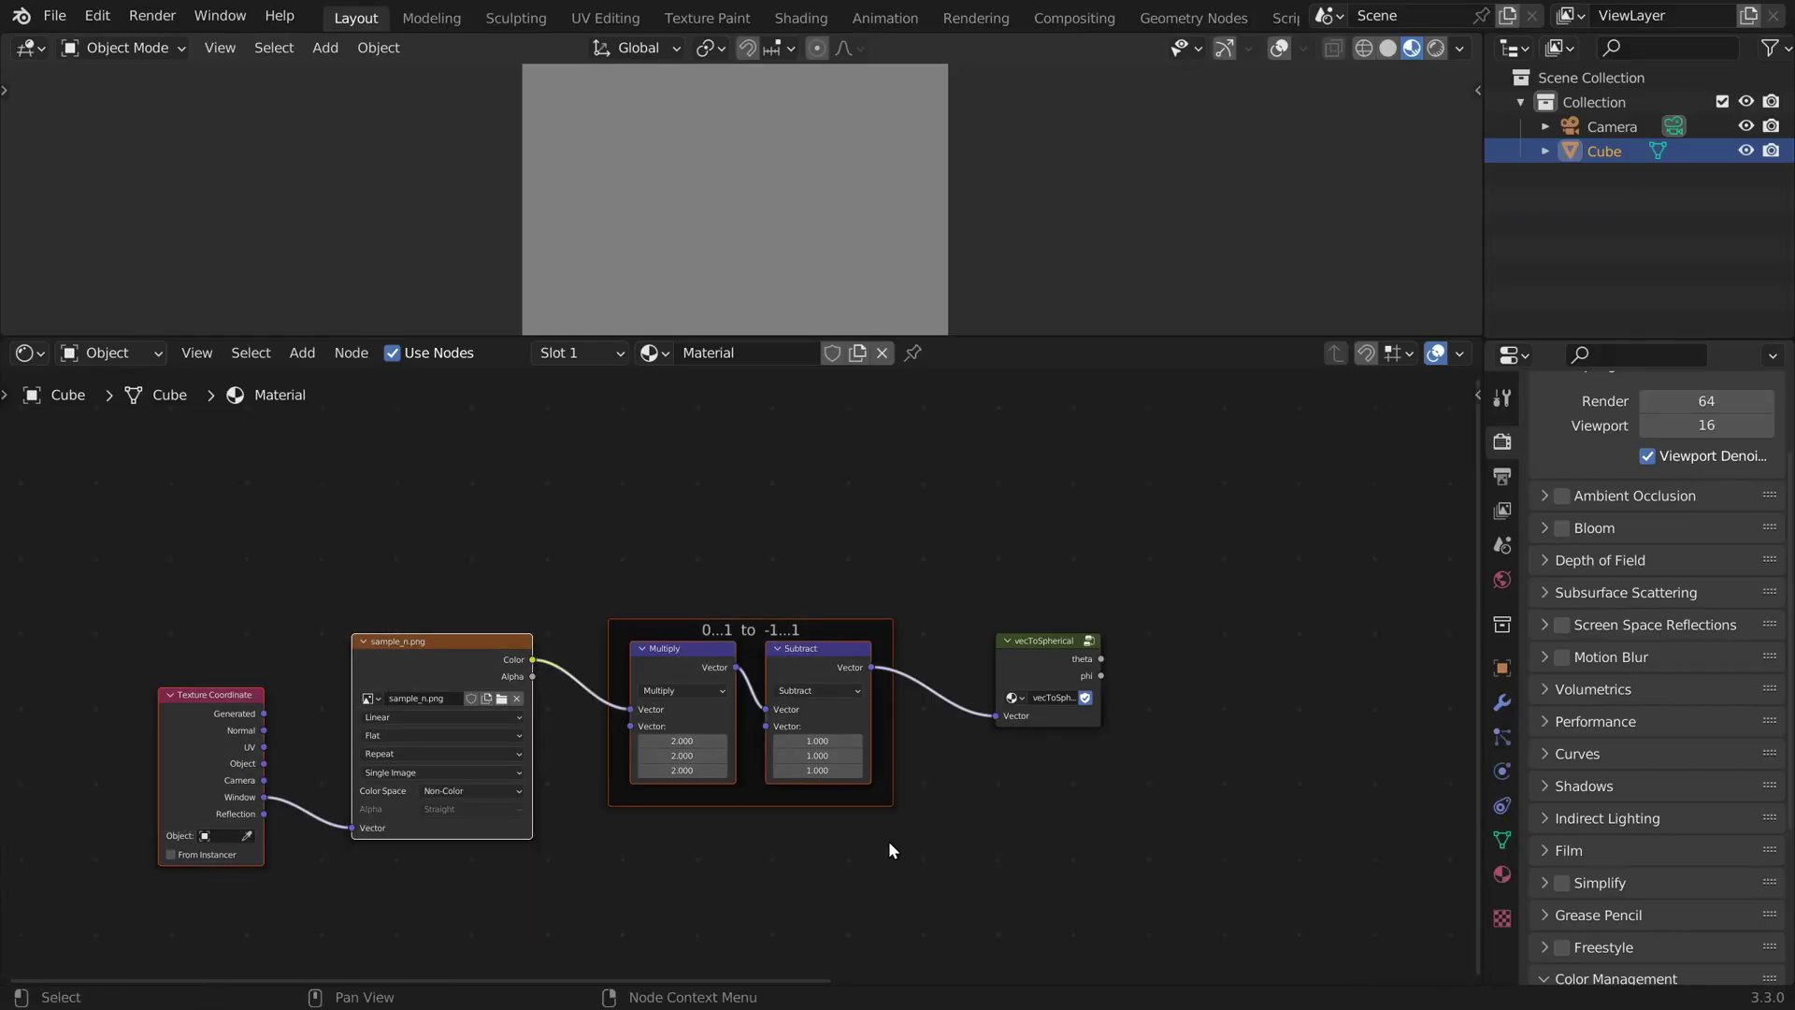
pyautogui.scroll(-2, 890, 850)
pyautogui.moveTo(844, 715); pyautogui.dragTo(860, 805, button='middle')
pyautogui.hotkey('shift', 'd')
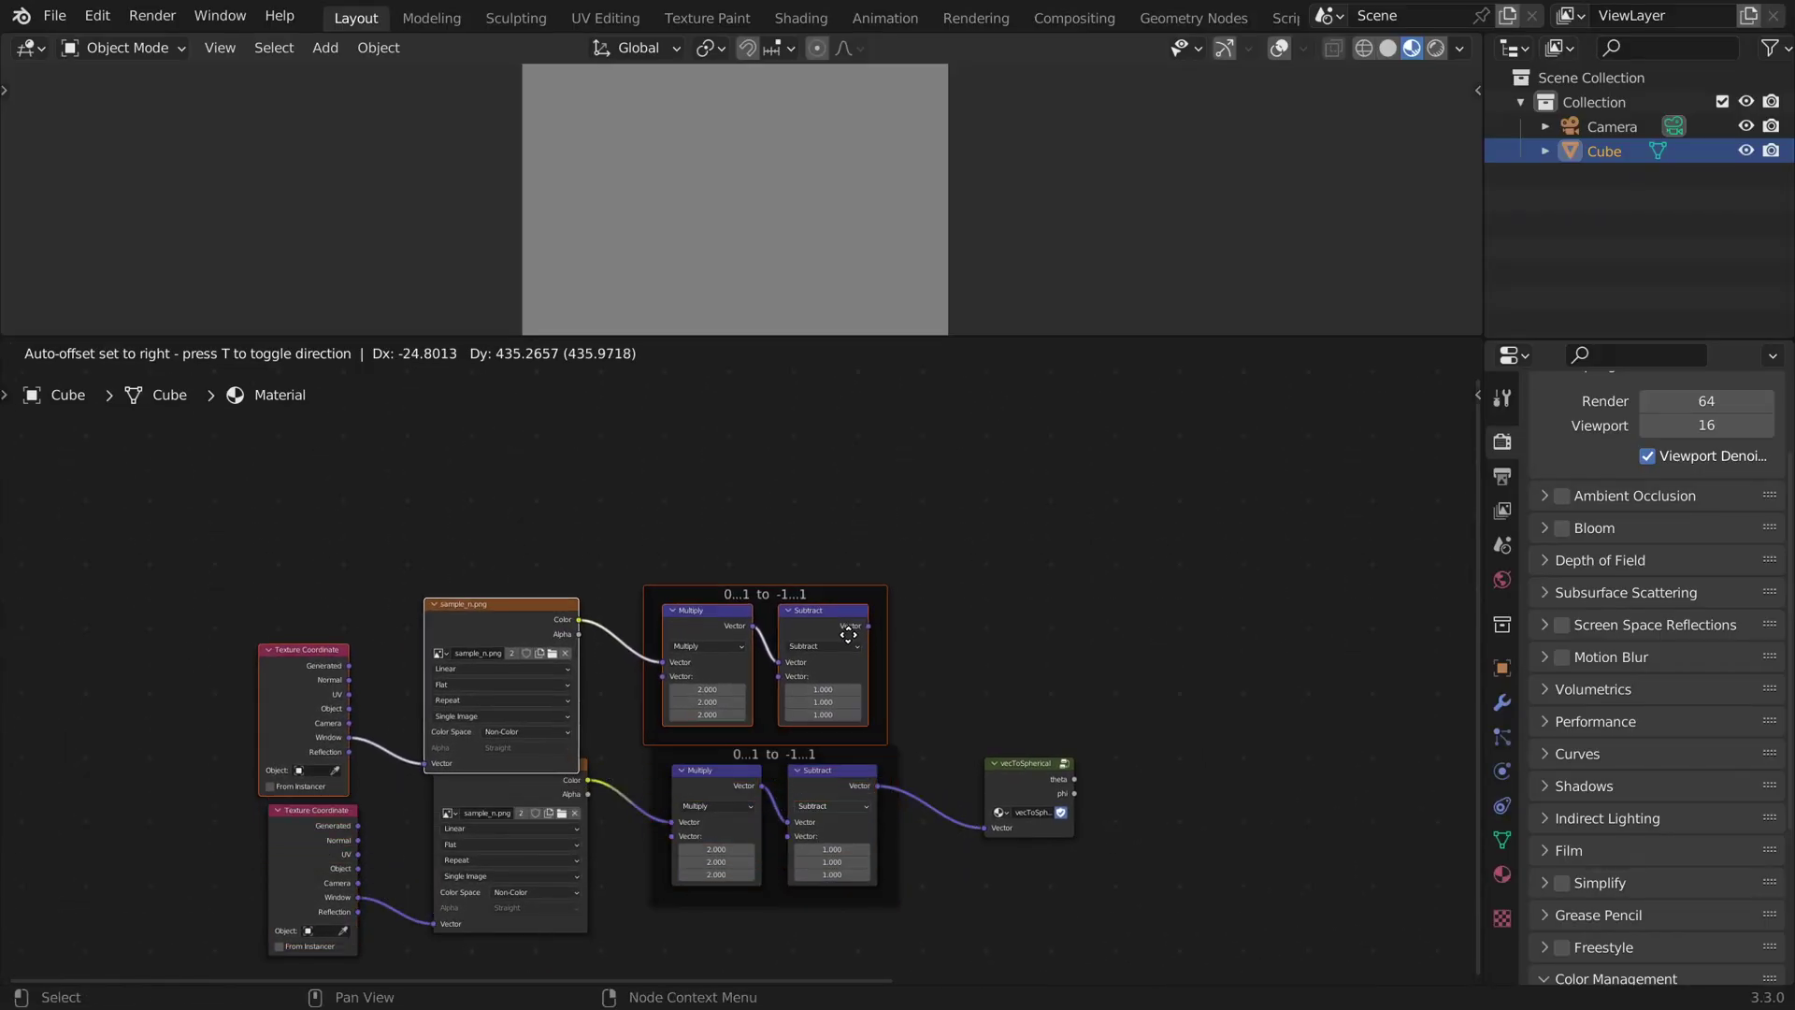
pyautogui.click(907, 568)
pyautogui.click(893, 567)
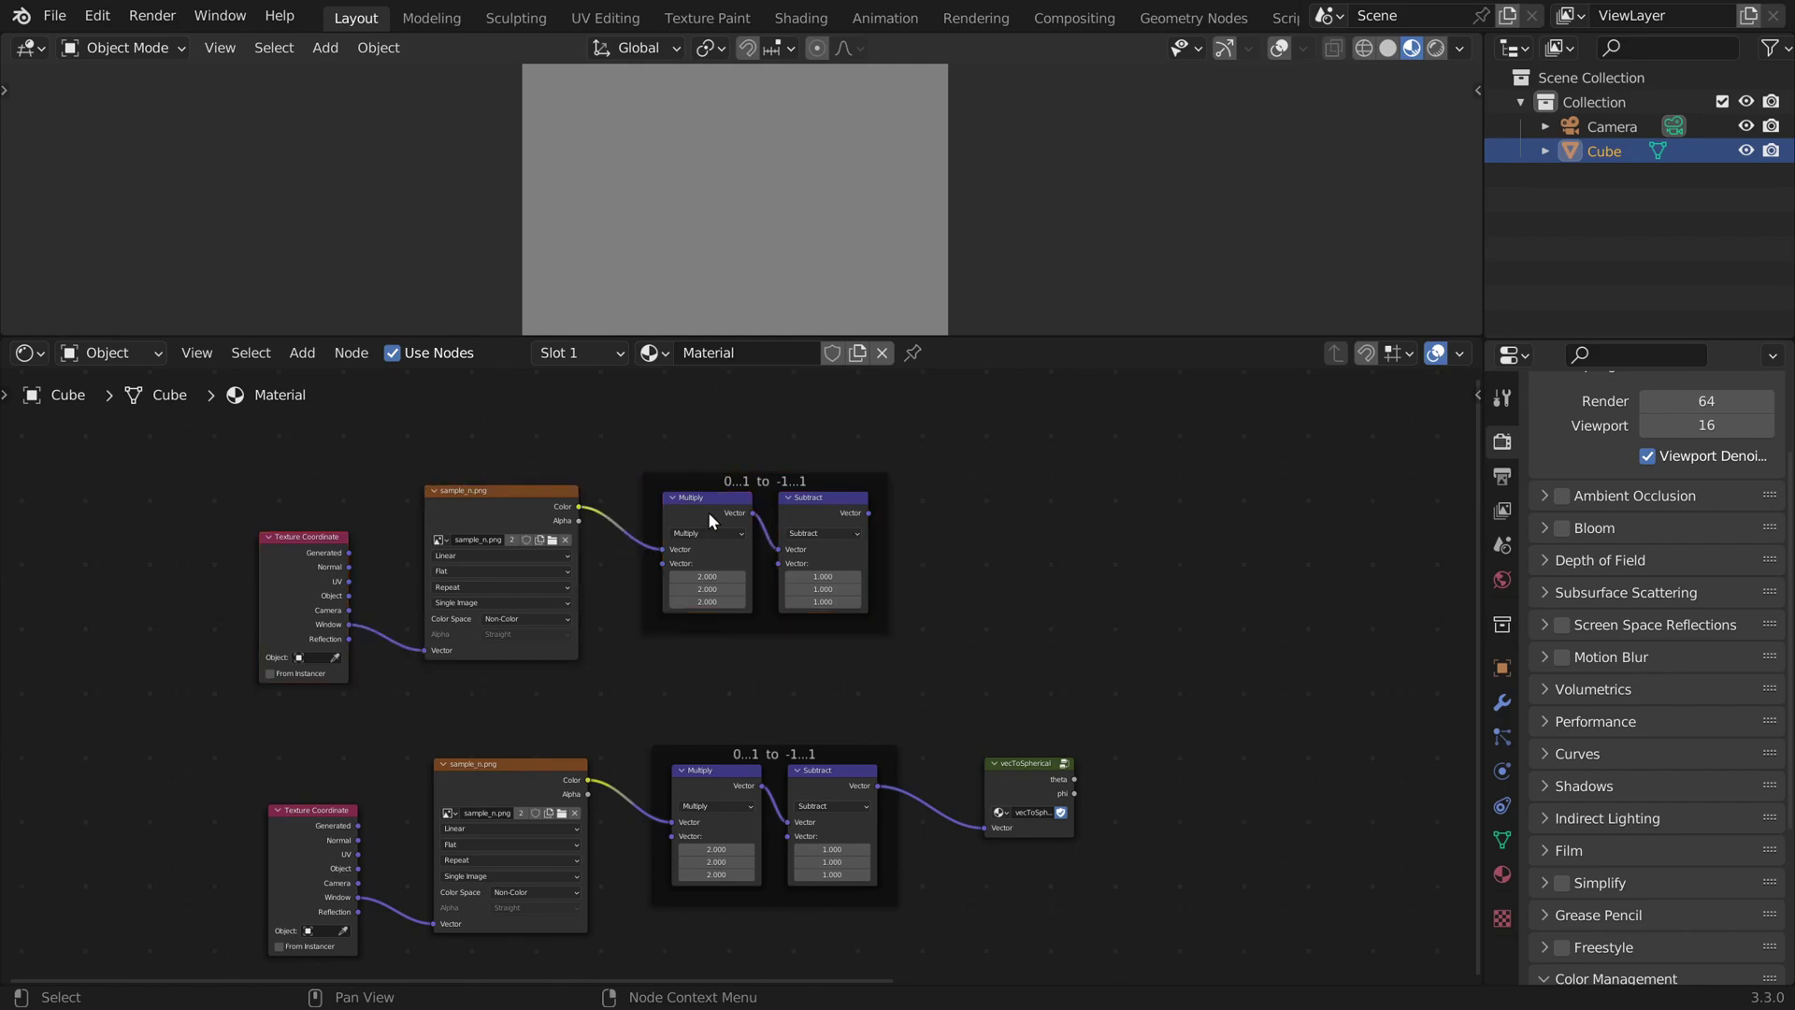
# Step: Load detail.png into the duplicated image texture node and set its color space to Non-Color
pyautogui.moveTo(510, 551); pyautogui.dragTo(591, 609, button='middle')
pyautogui.scroll(8, 590, 609)
pyautogui.moveTo(524, 551); pyautogui.dragTo(745, 620, button='middle')
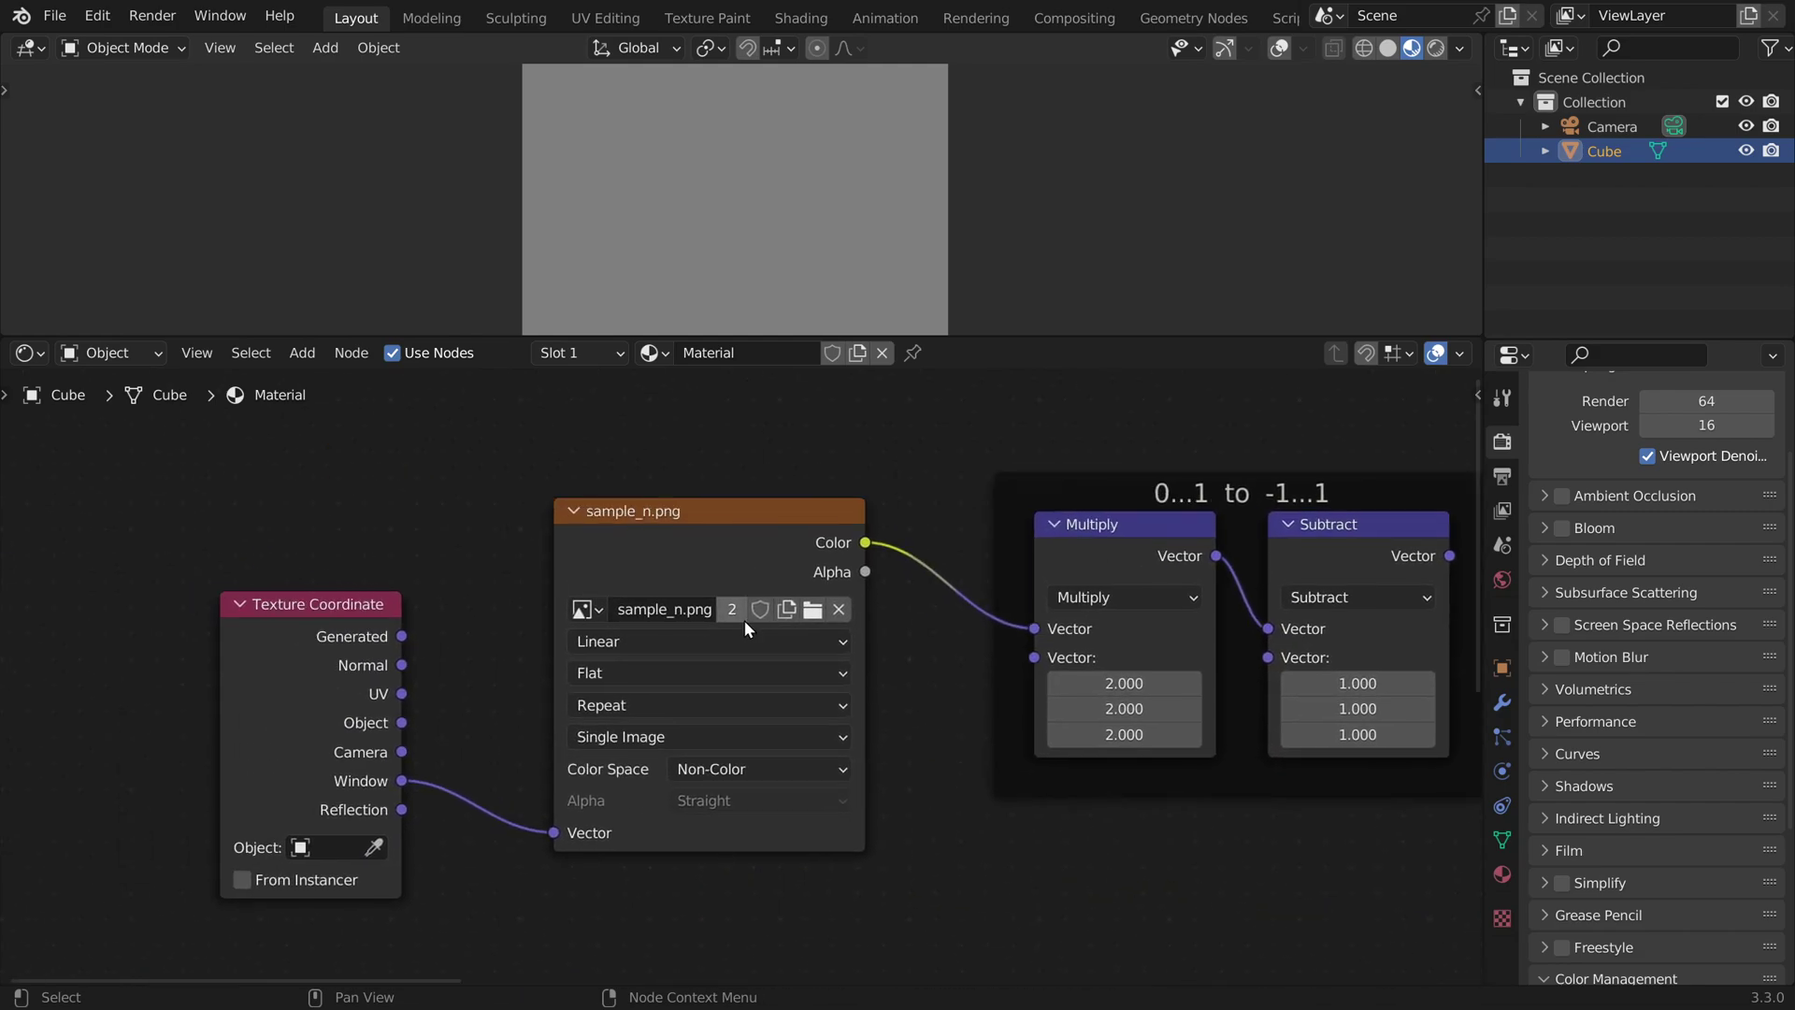
pyautogui.click(811, 610)
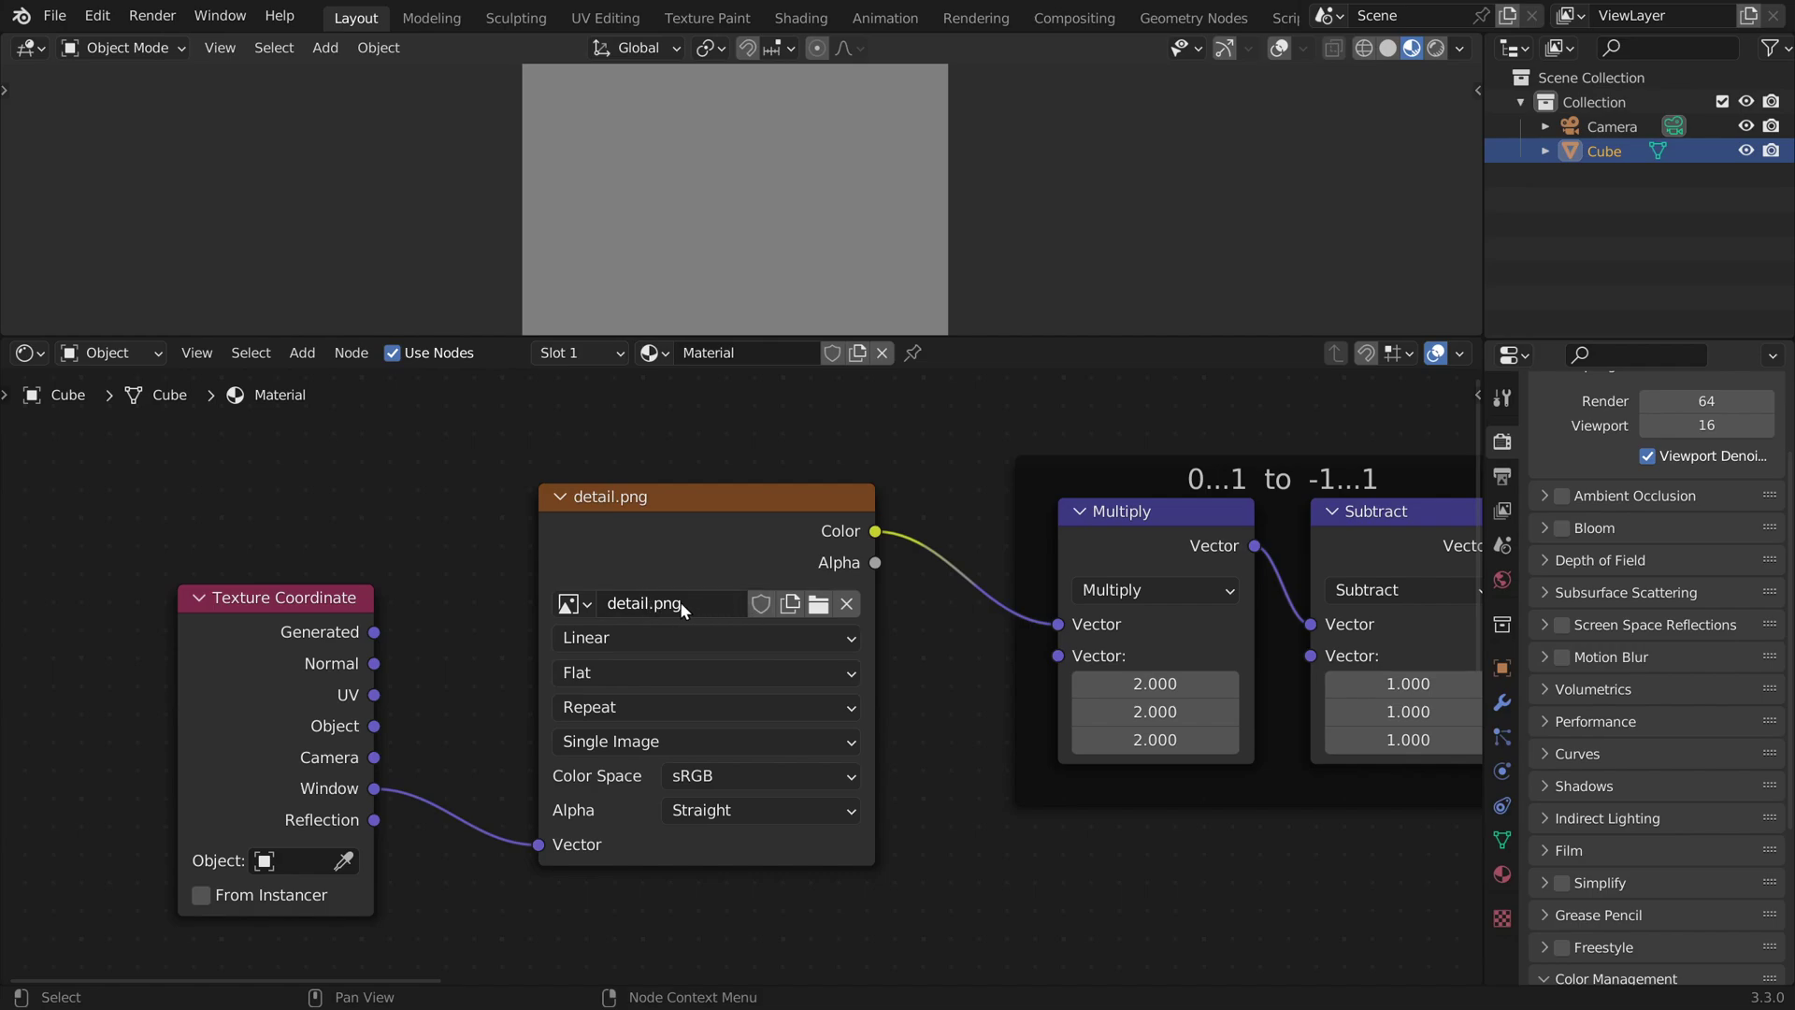
pyautogui.click(700, 771)
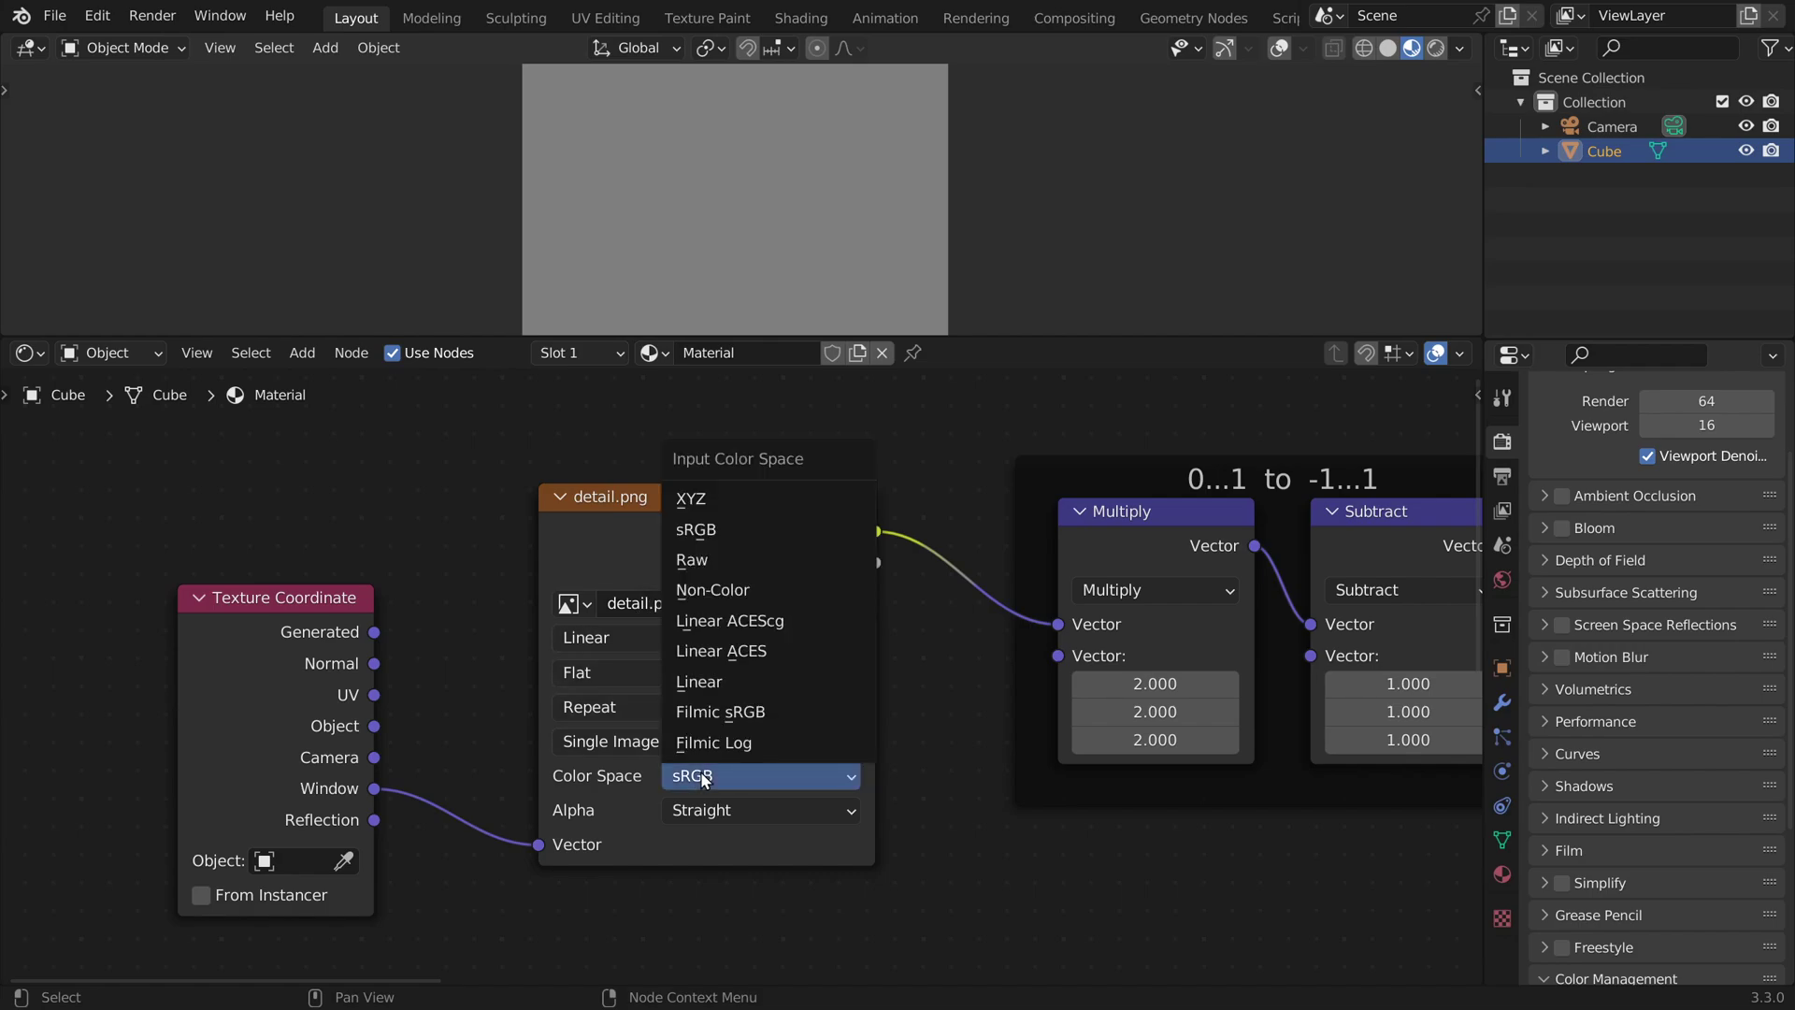
pyautogui.click(730, 591)
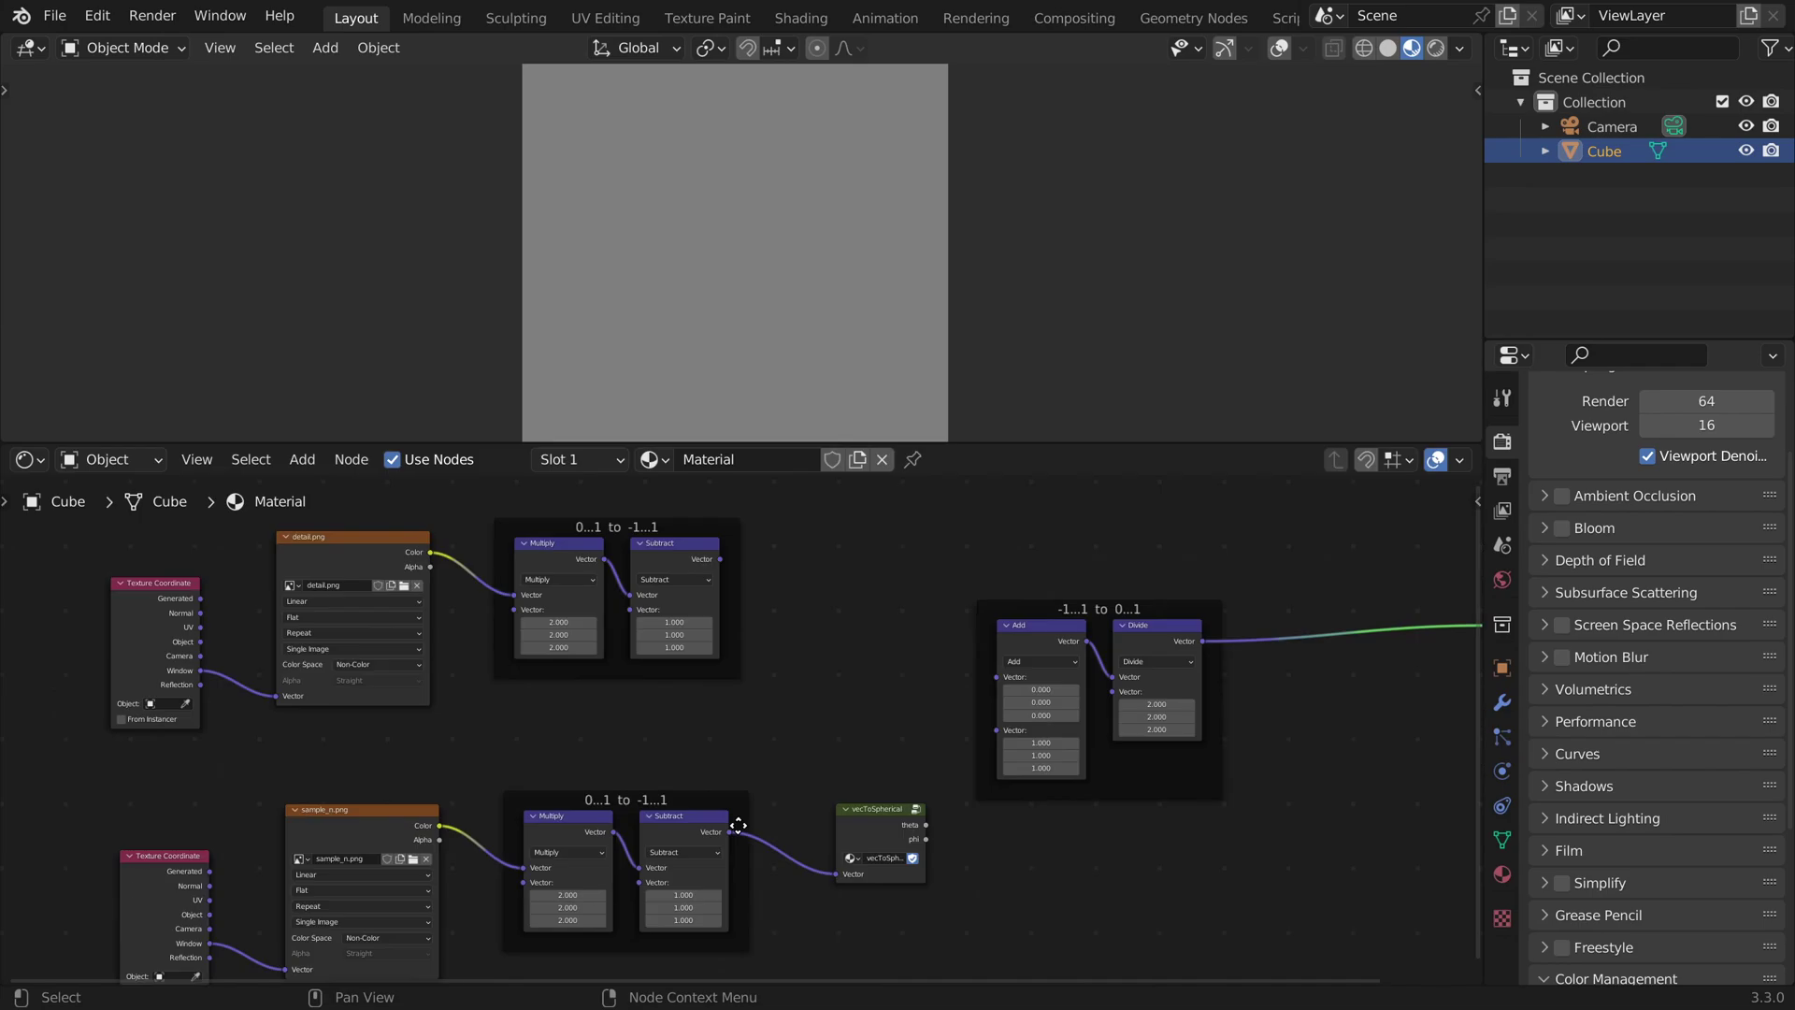
# Step: Preview the sample_n.png vectors and the detail.png vectors through the Add node, removing the preview link at the end
pyautogui.moveTo(730, 832); pyautogui.dragTo(997, 677)
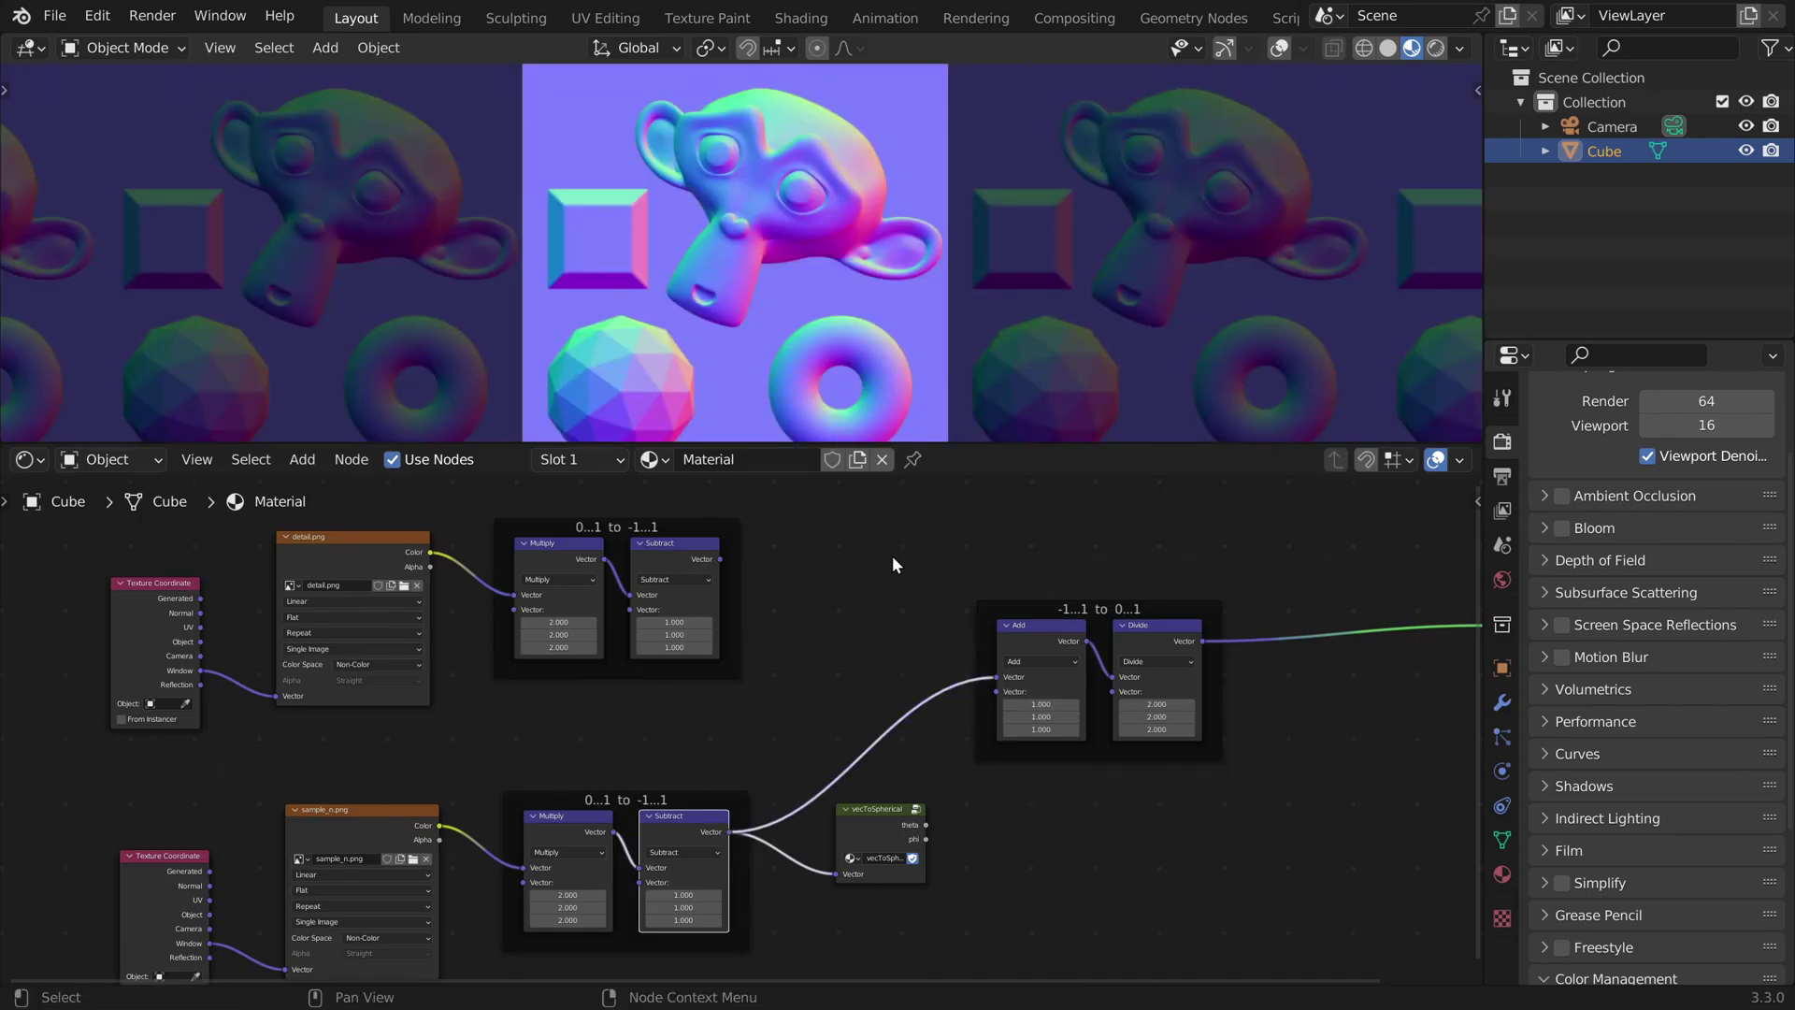
pyautogui.click(841, 557)
pyautogui.moveTo(719, 559); pyautogui.dragTo(997, 677)
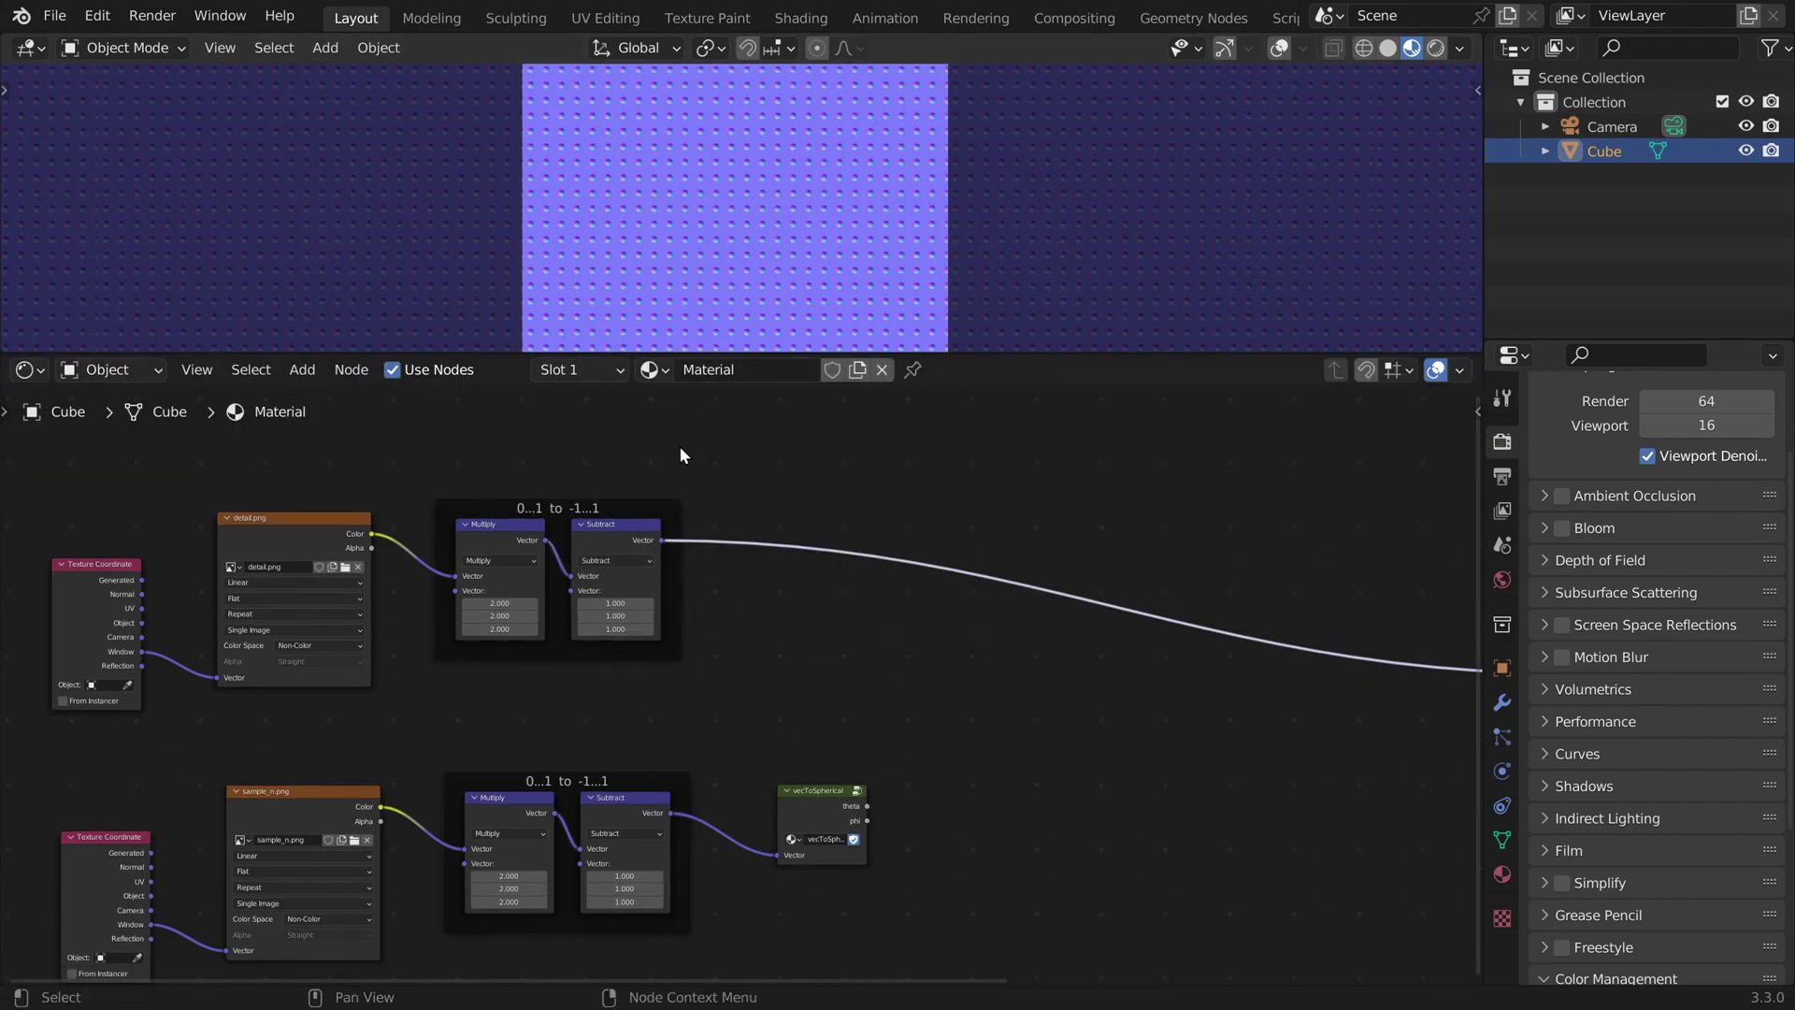
pyautogui.scroll(5, 703, 540)
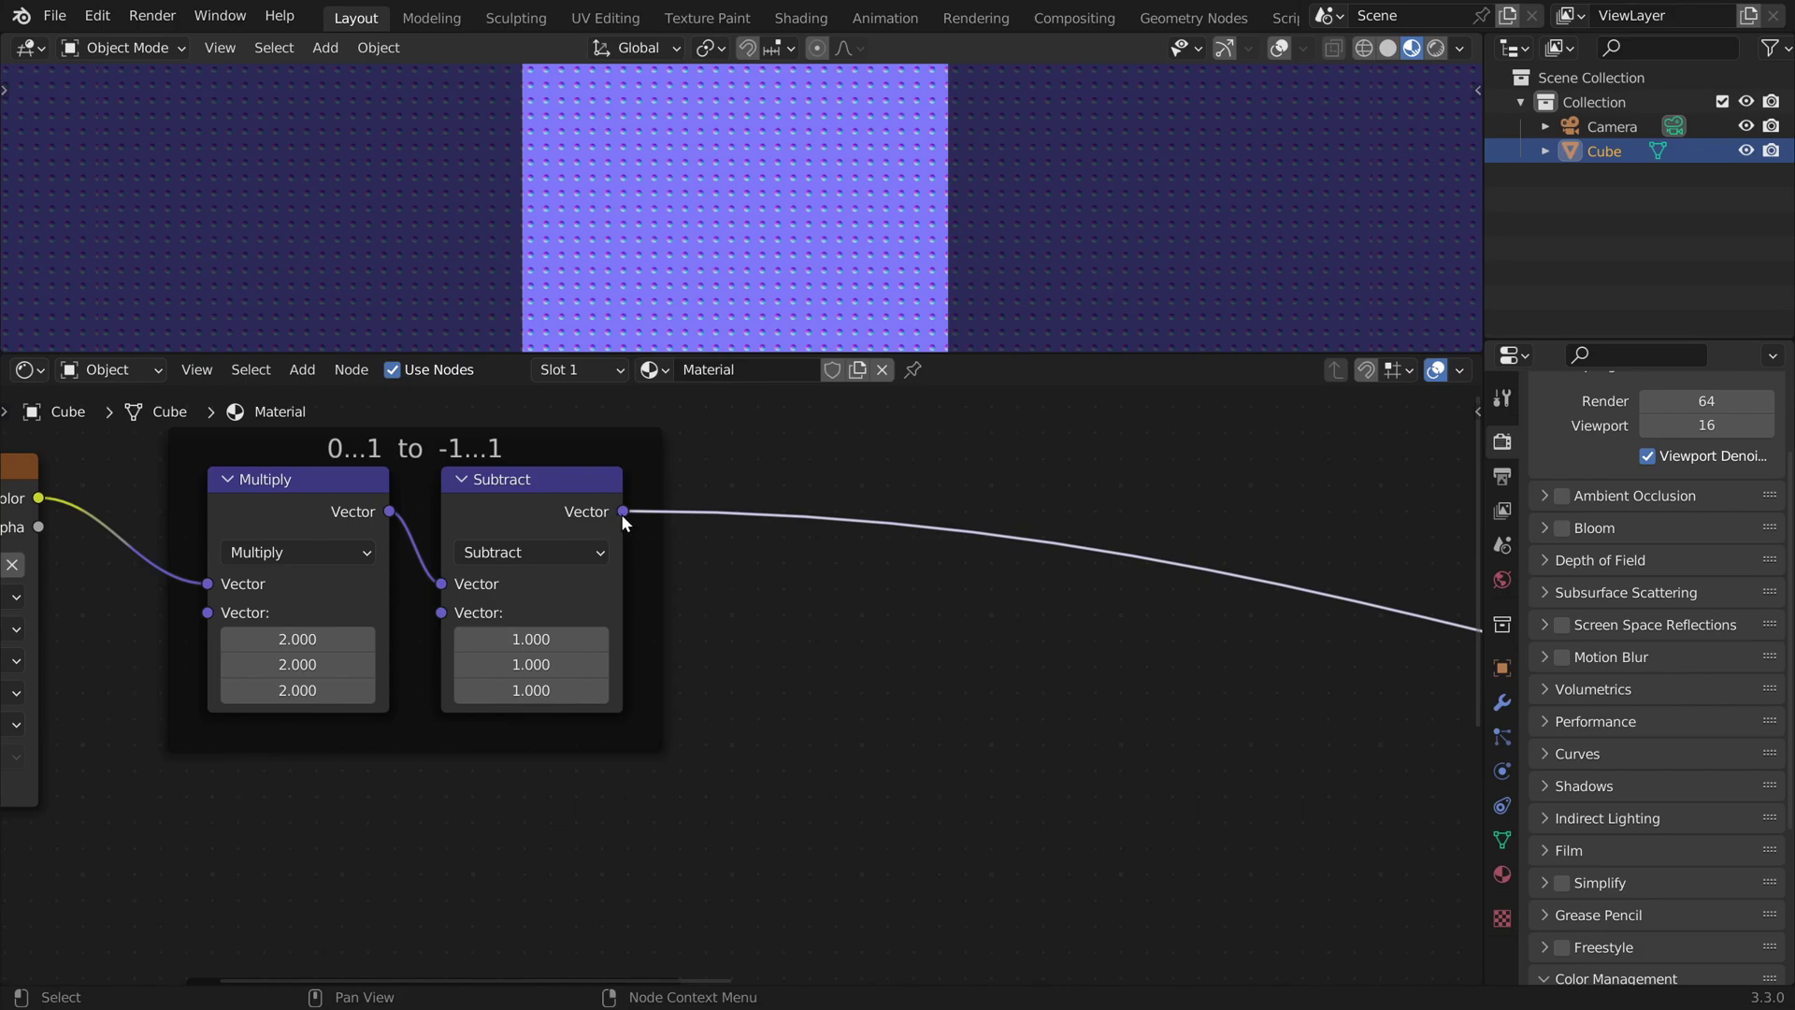
pyautogui.scroll(-2, 645, 540)
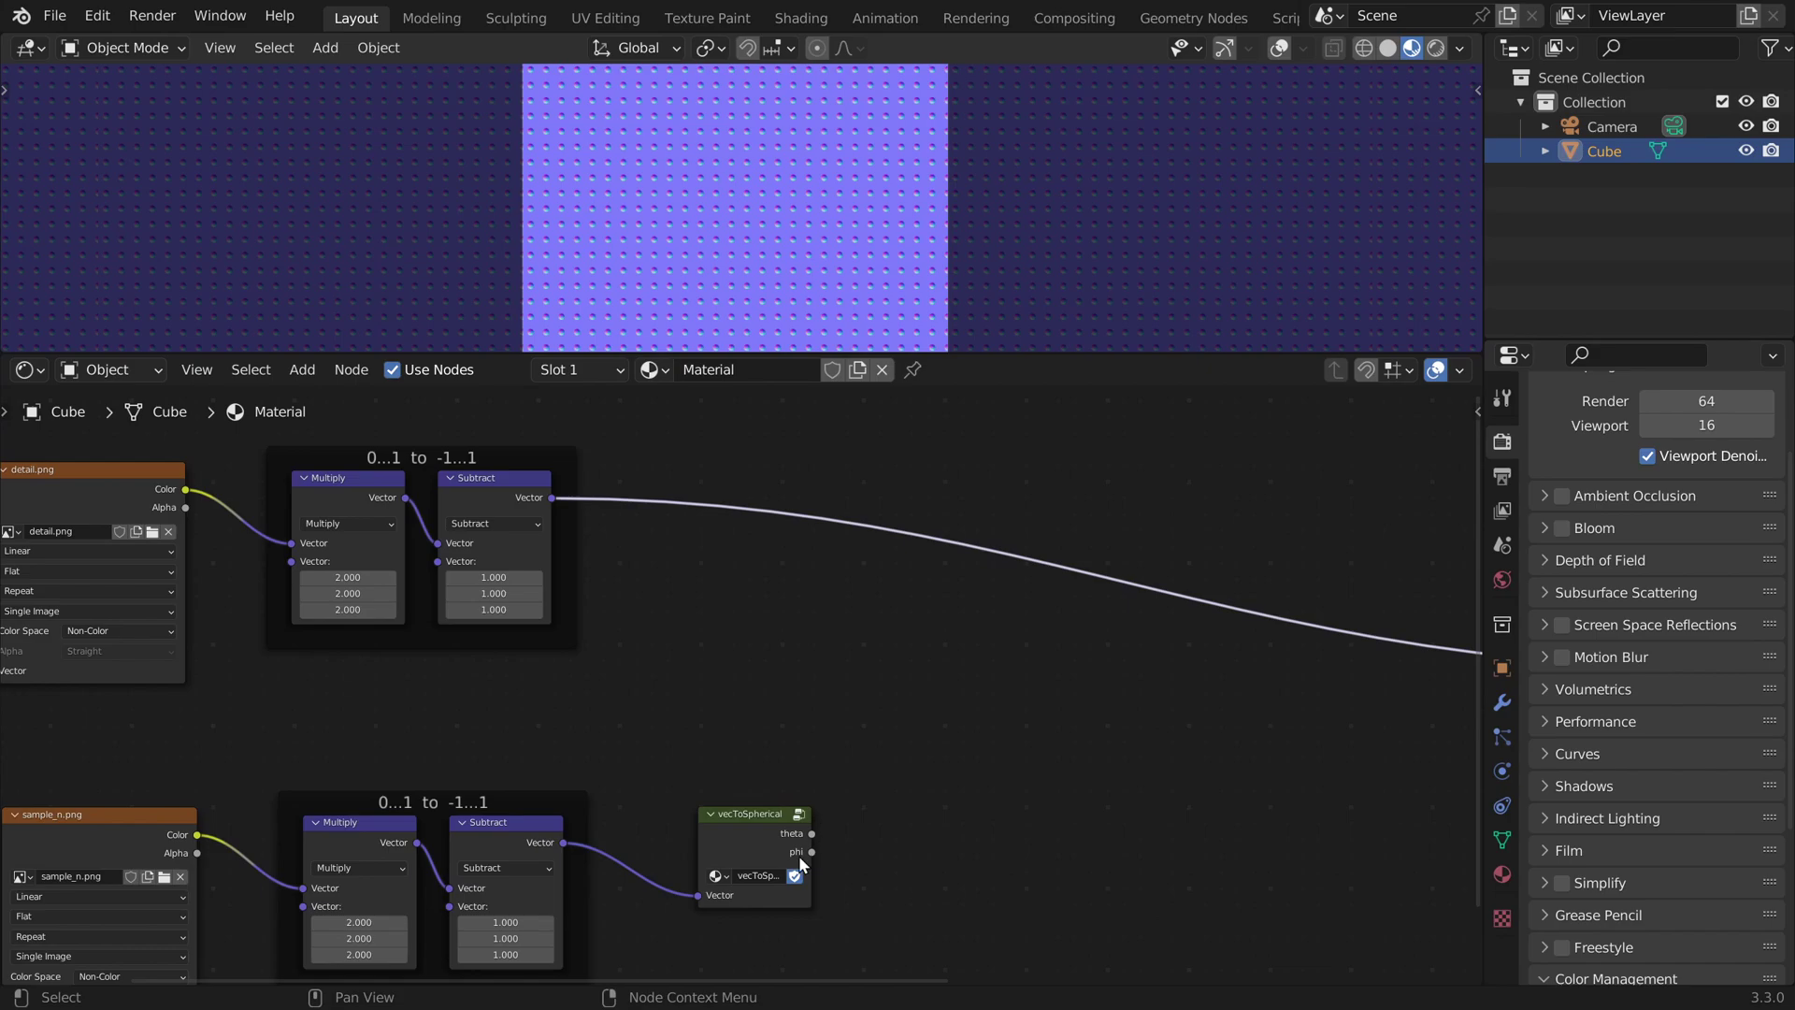
pyautogui.keyDown('ctrl'); pyautogui.moveTo(832, 570); pyautogui.dragTo(812, 472, button='right'); pyautogui.keyUp('ctrl')
# Step: Add a Vector Rotate node fed by the detail branch's Subtract output and set its type to Z Axis
pyautogui.moveTo(812, 469); pyautogui.dragTo(746, 536, button='middle')
pyautogui.scroll(1, 746, 535)
pyautogui.hotkey('shift', 'a')
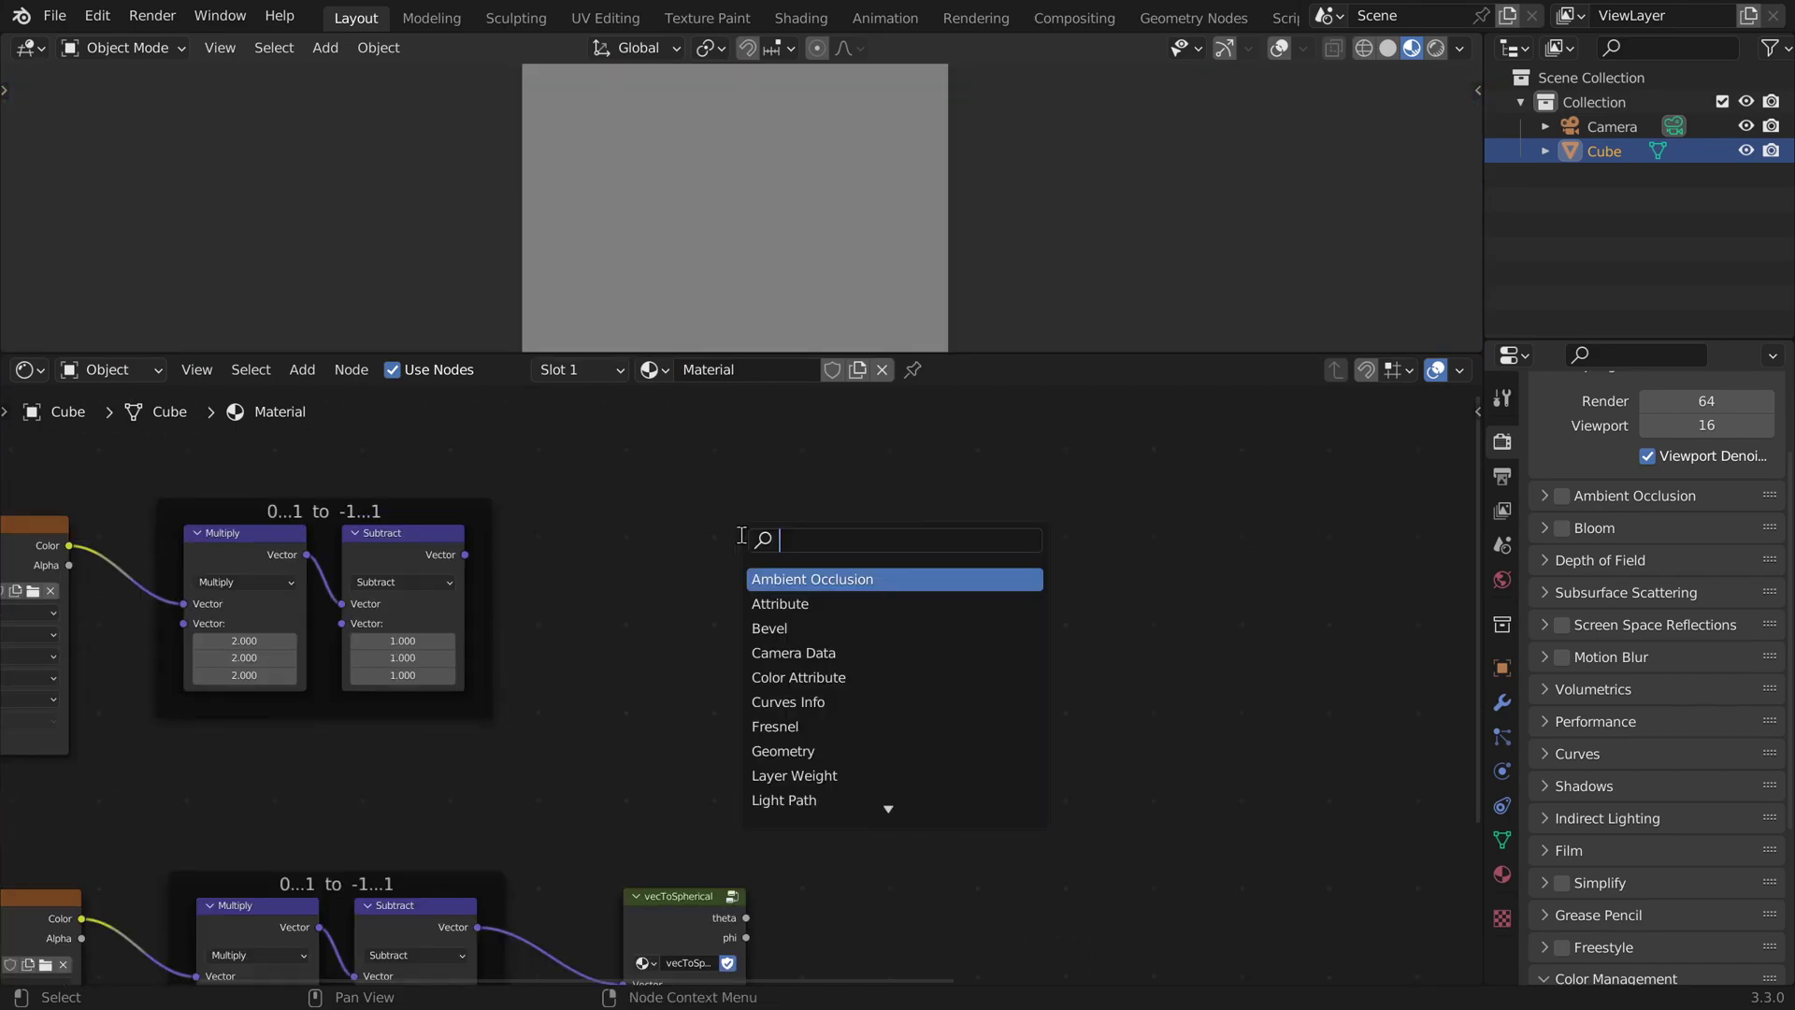
pyautogui.write('rotat')
pyautogui.press('Return')
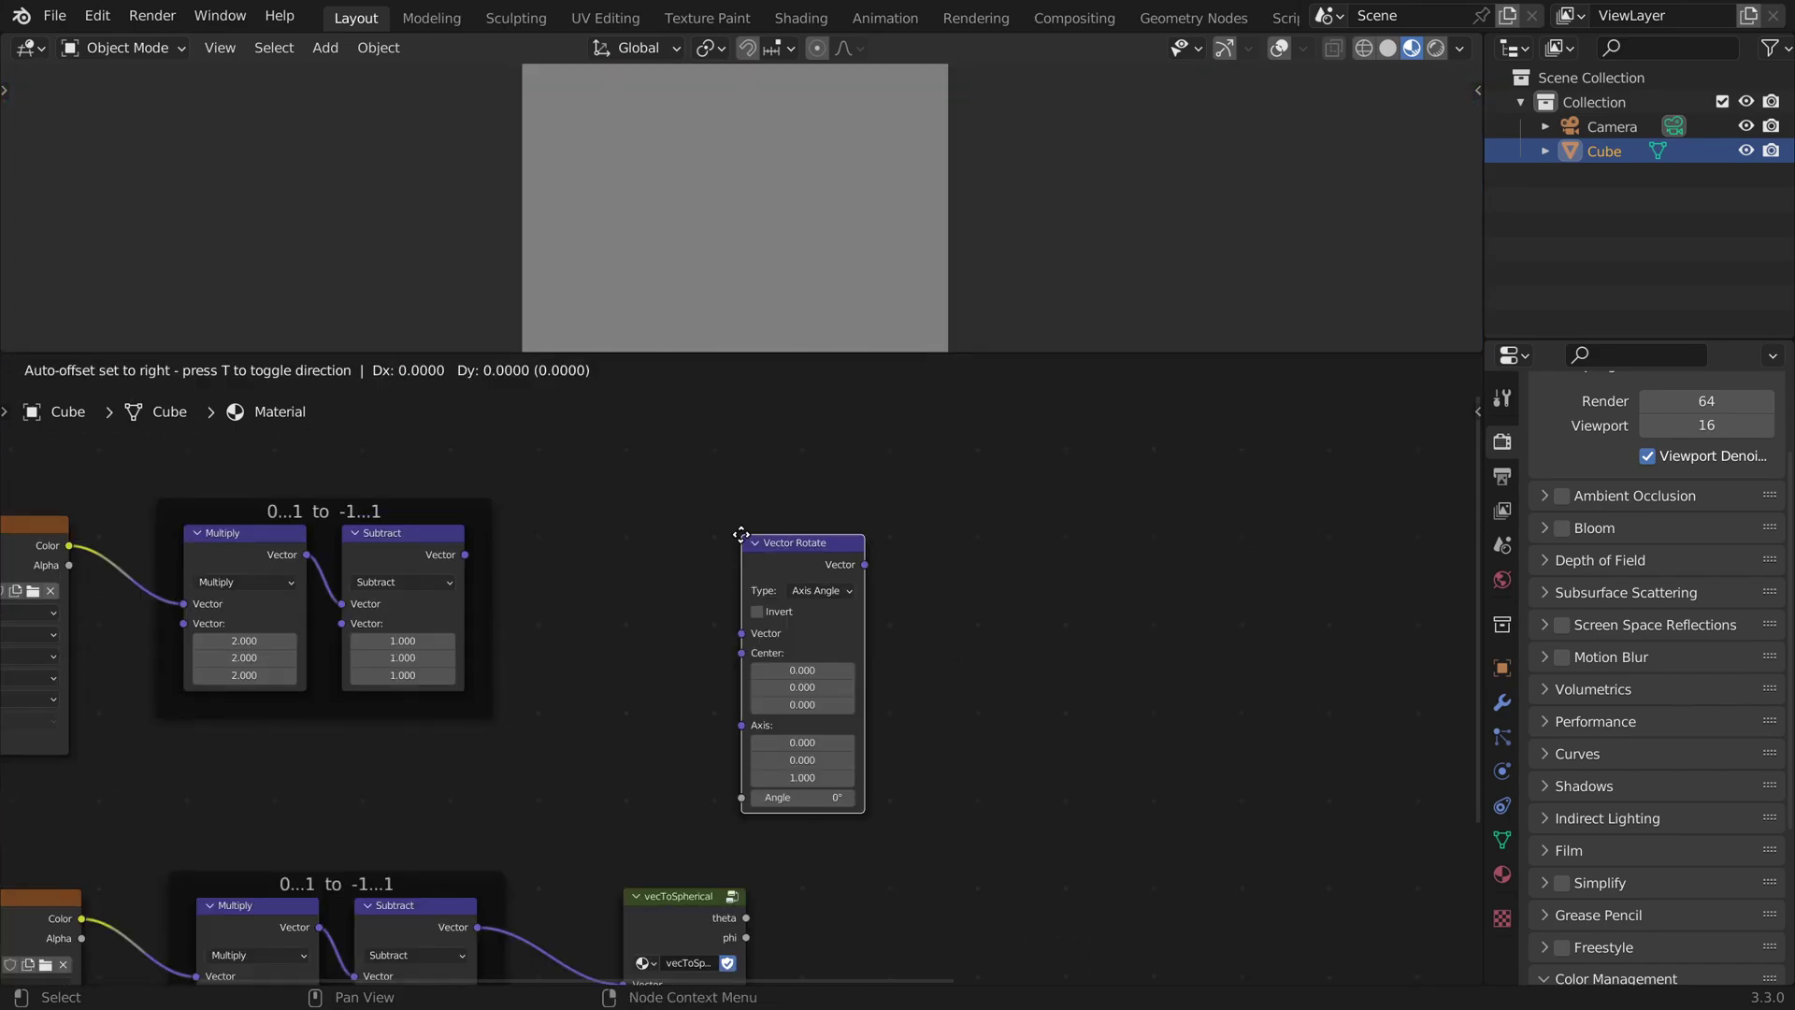
pyautogui.click(676, 491)
pyautogui.moveTo(501, 485); pyautogui.dragTo(791, 532)
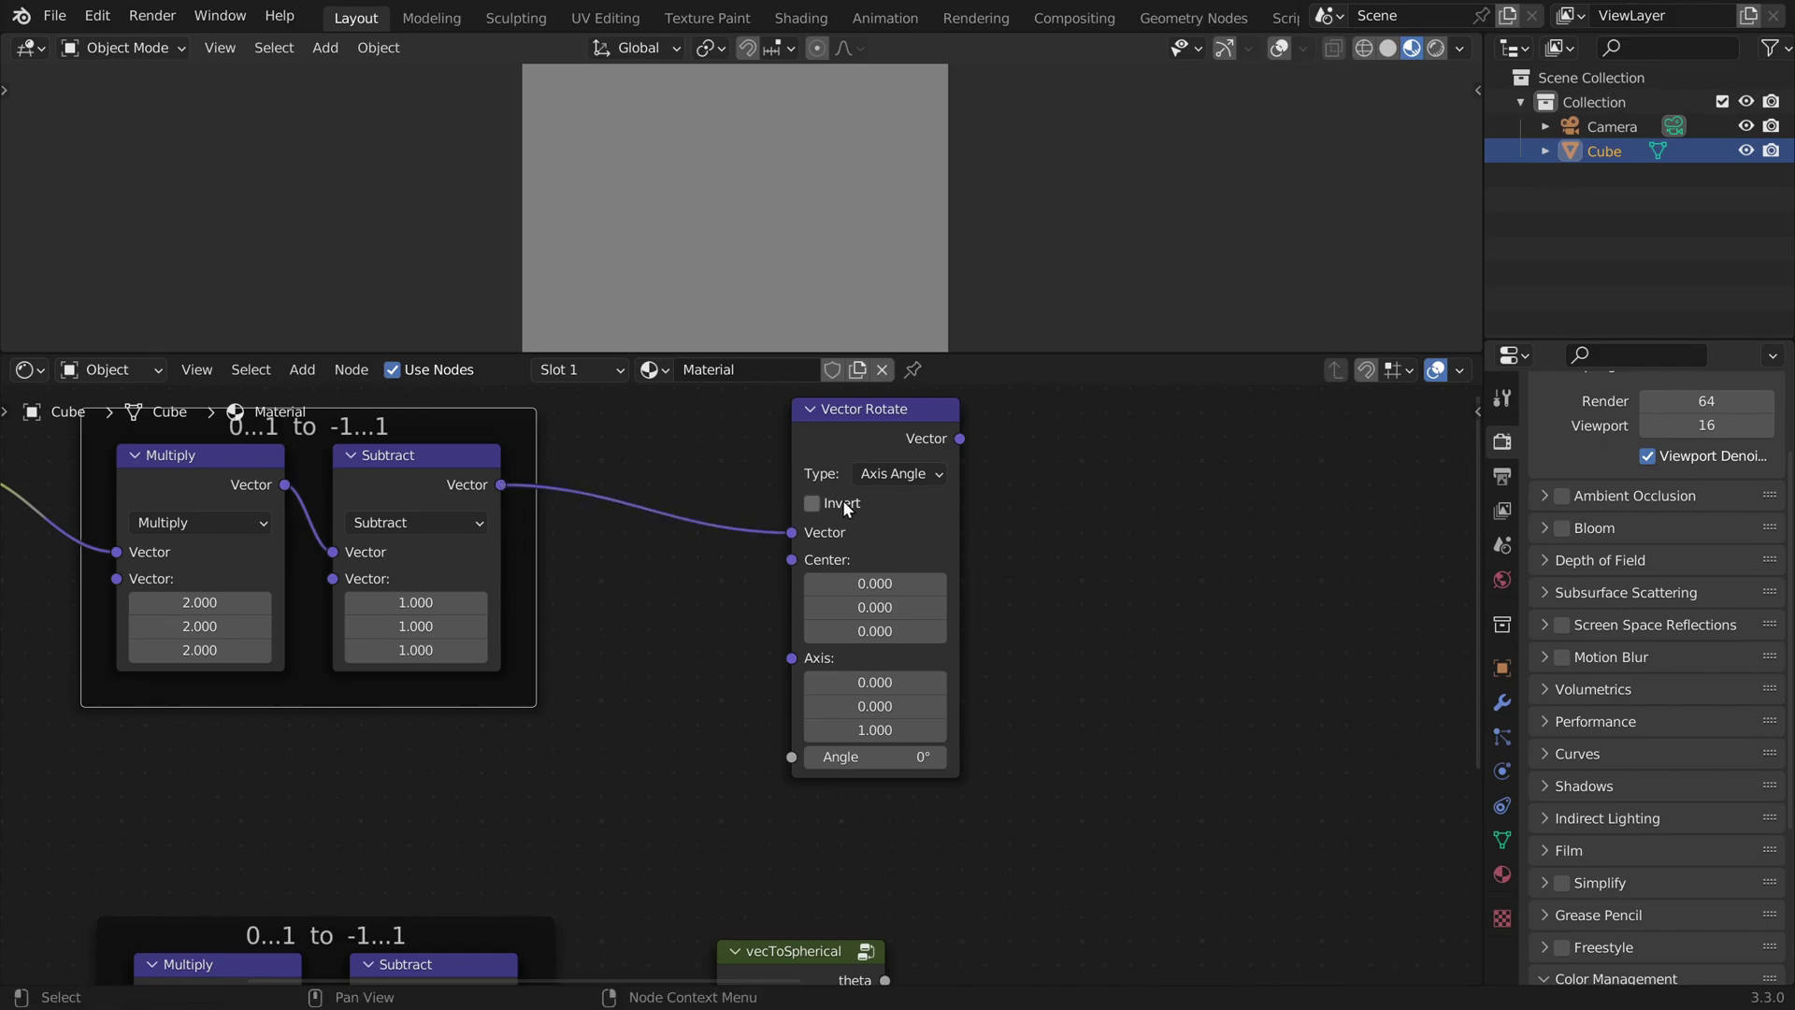
pyautogui.click(895, 474)
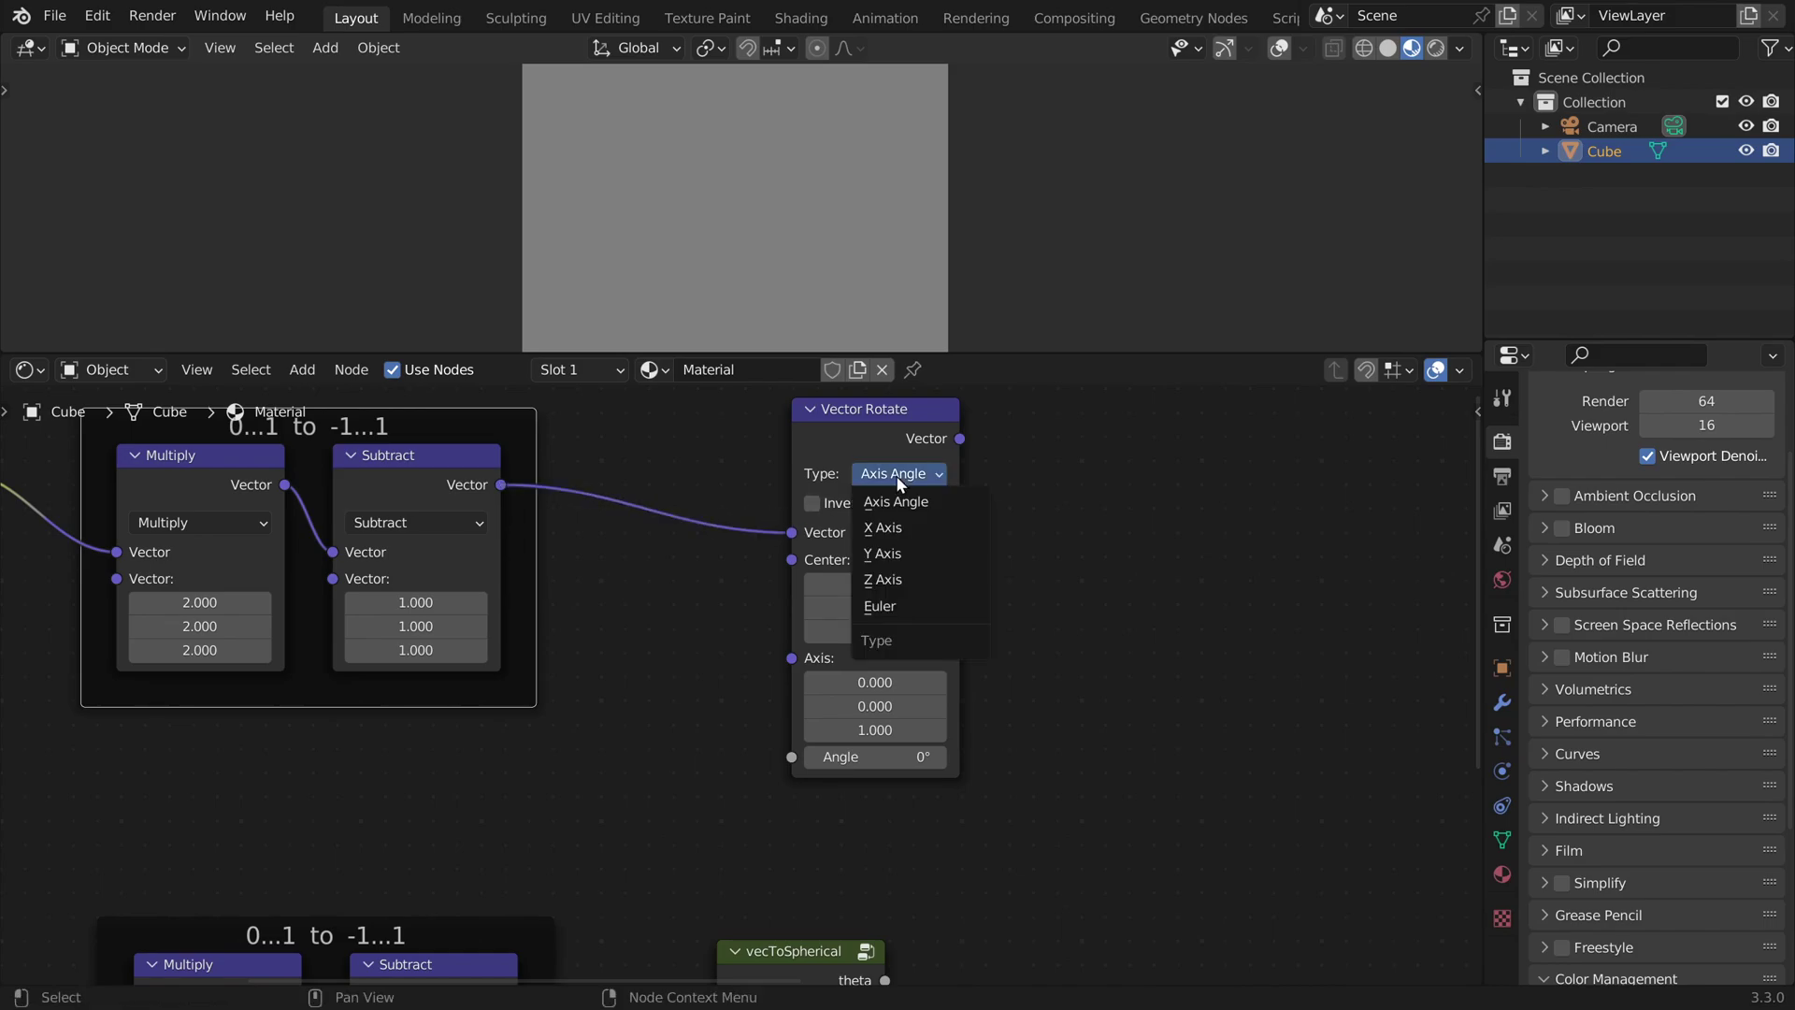
pyautogui.click(890, 582)
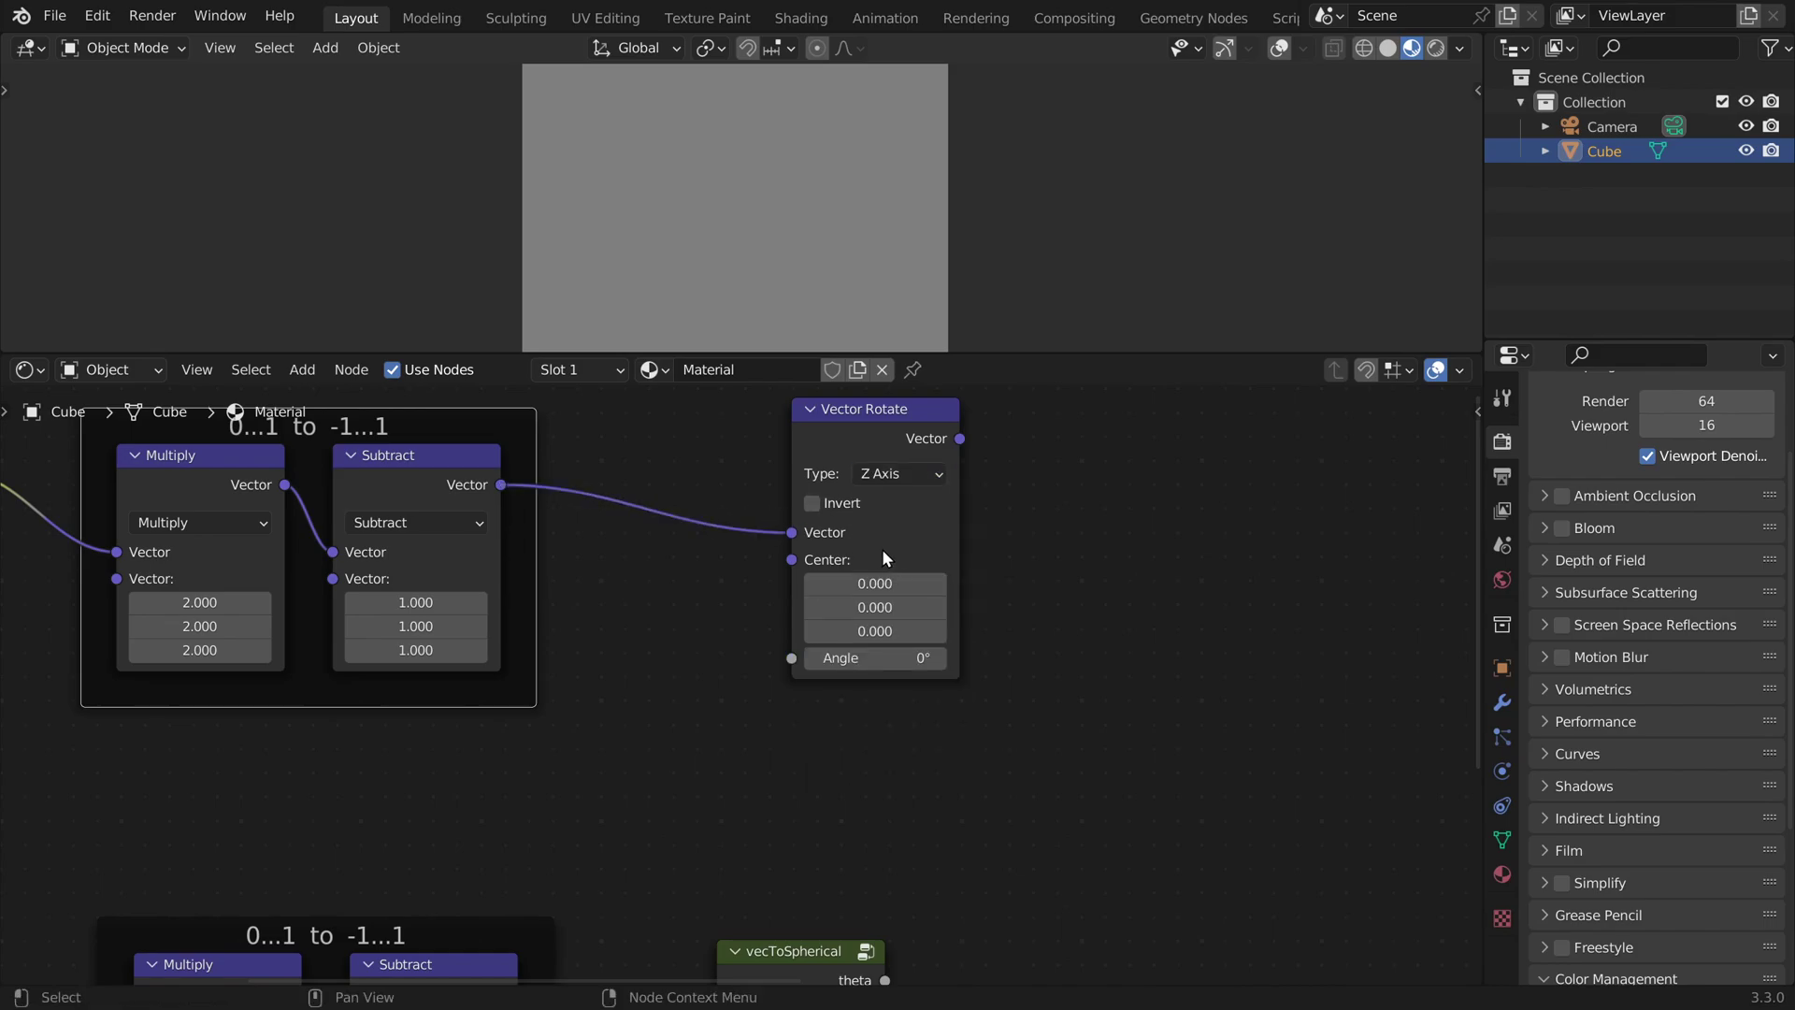
# Step: Drive the Vector Rotate node's Angle with the phi output of vecToSpherical and enable Invert
pyautogui.scroll(-1, 882, 547)
pyautogui.moveTo(855, 939); pyautogui.dragTo(774, 665)
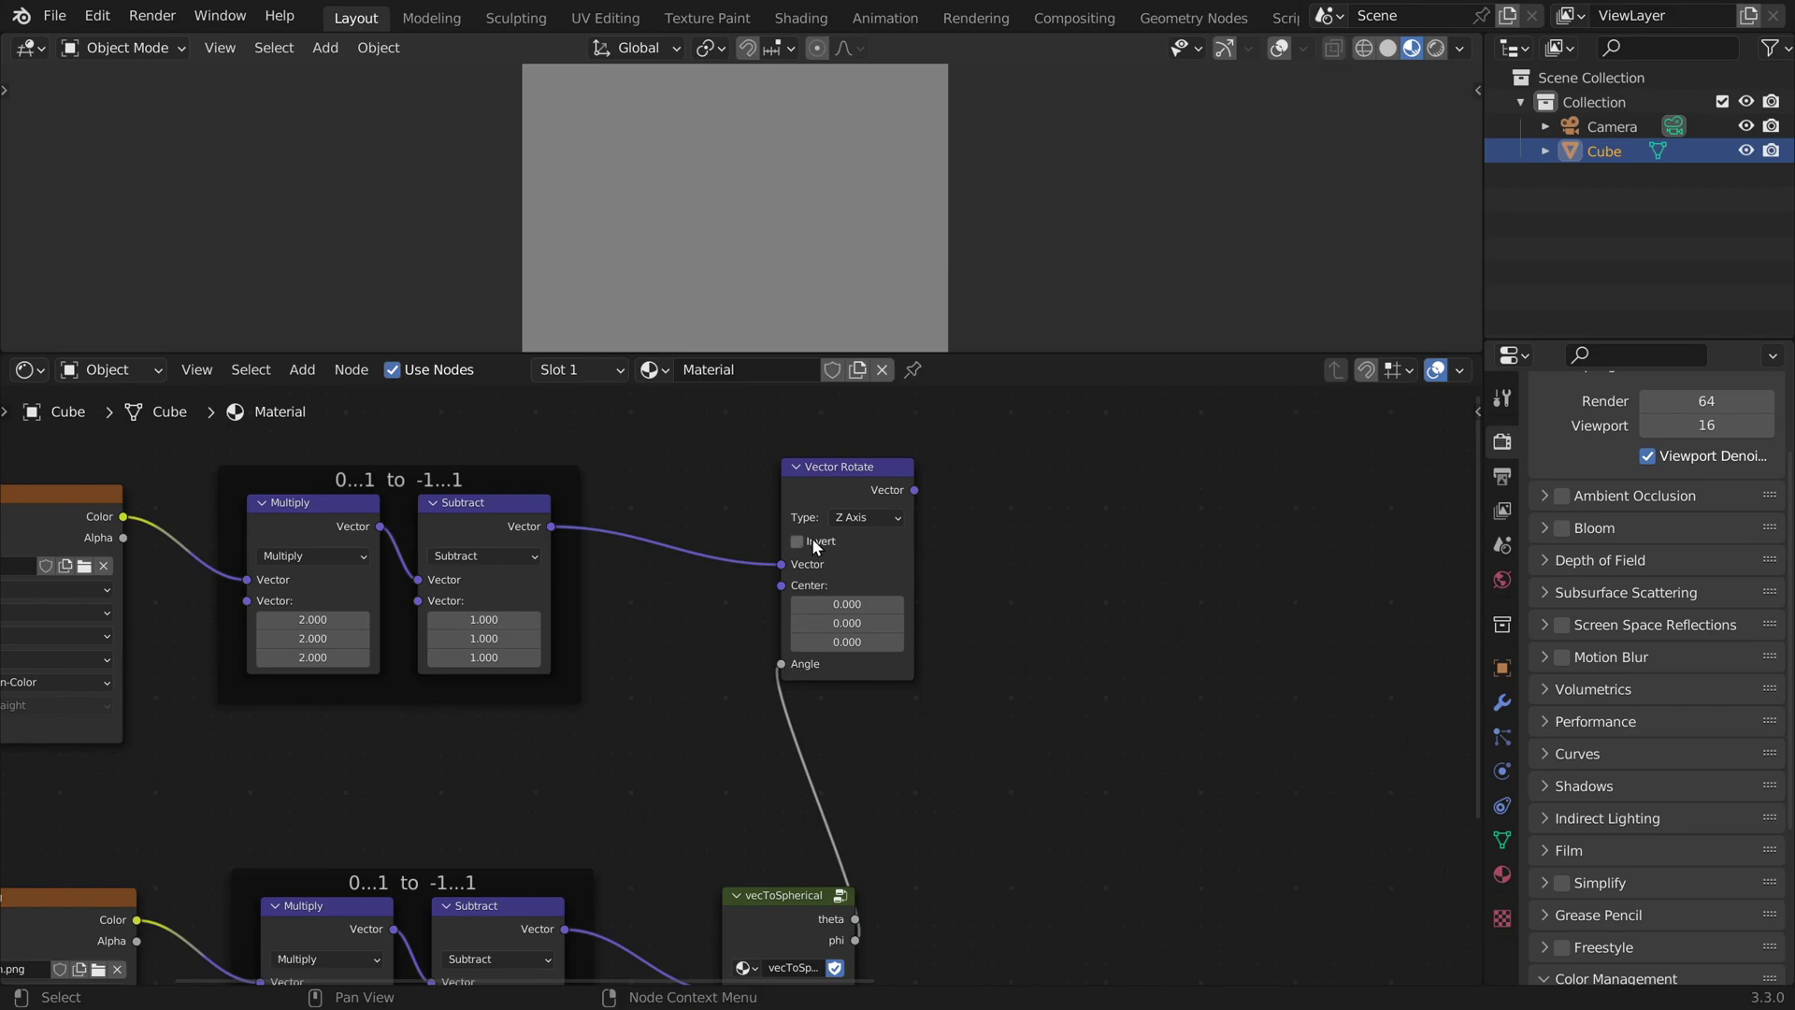
pyautogui.scroll(2, 811, 537)
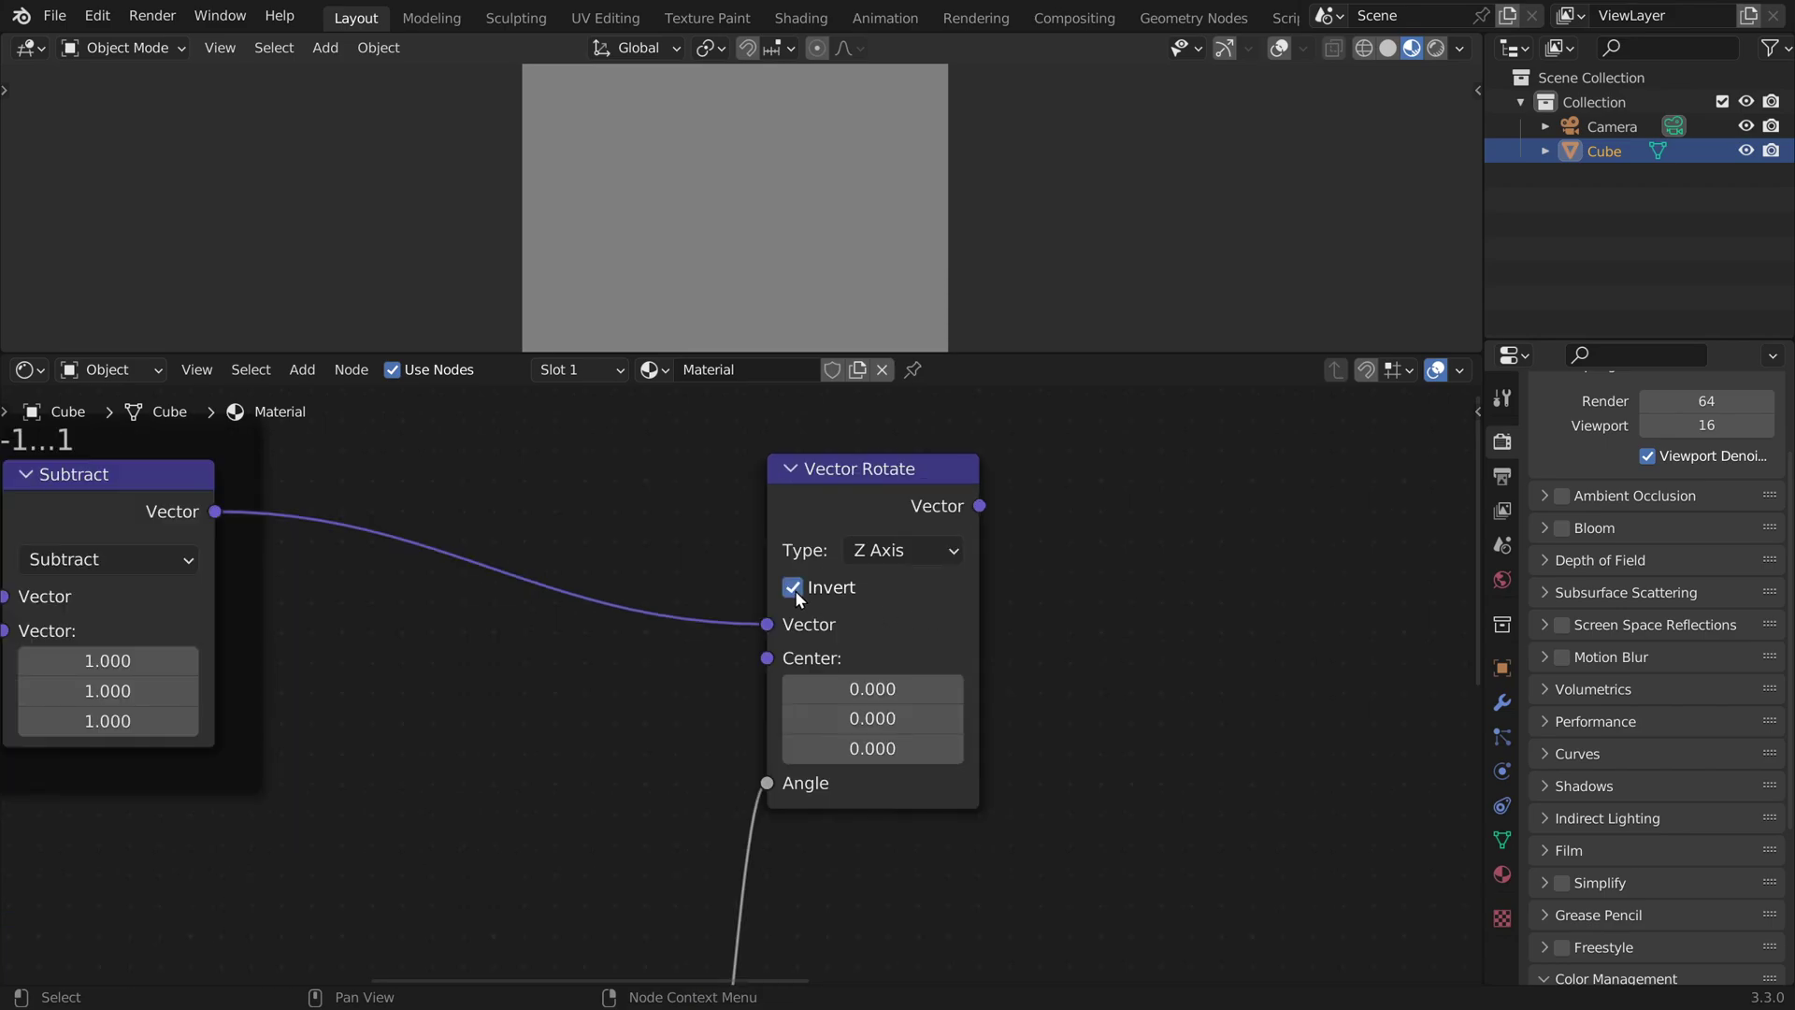
# Step: Duplicate the Vector Rotate node, disable Invert on the copy and feed it the first rotation's Vector output
pyautogui.scroll(-3, 957, 603)
pyautogui.hotkey('shift', 'd')
pyautogui.click(903, 542)
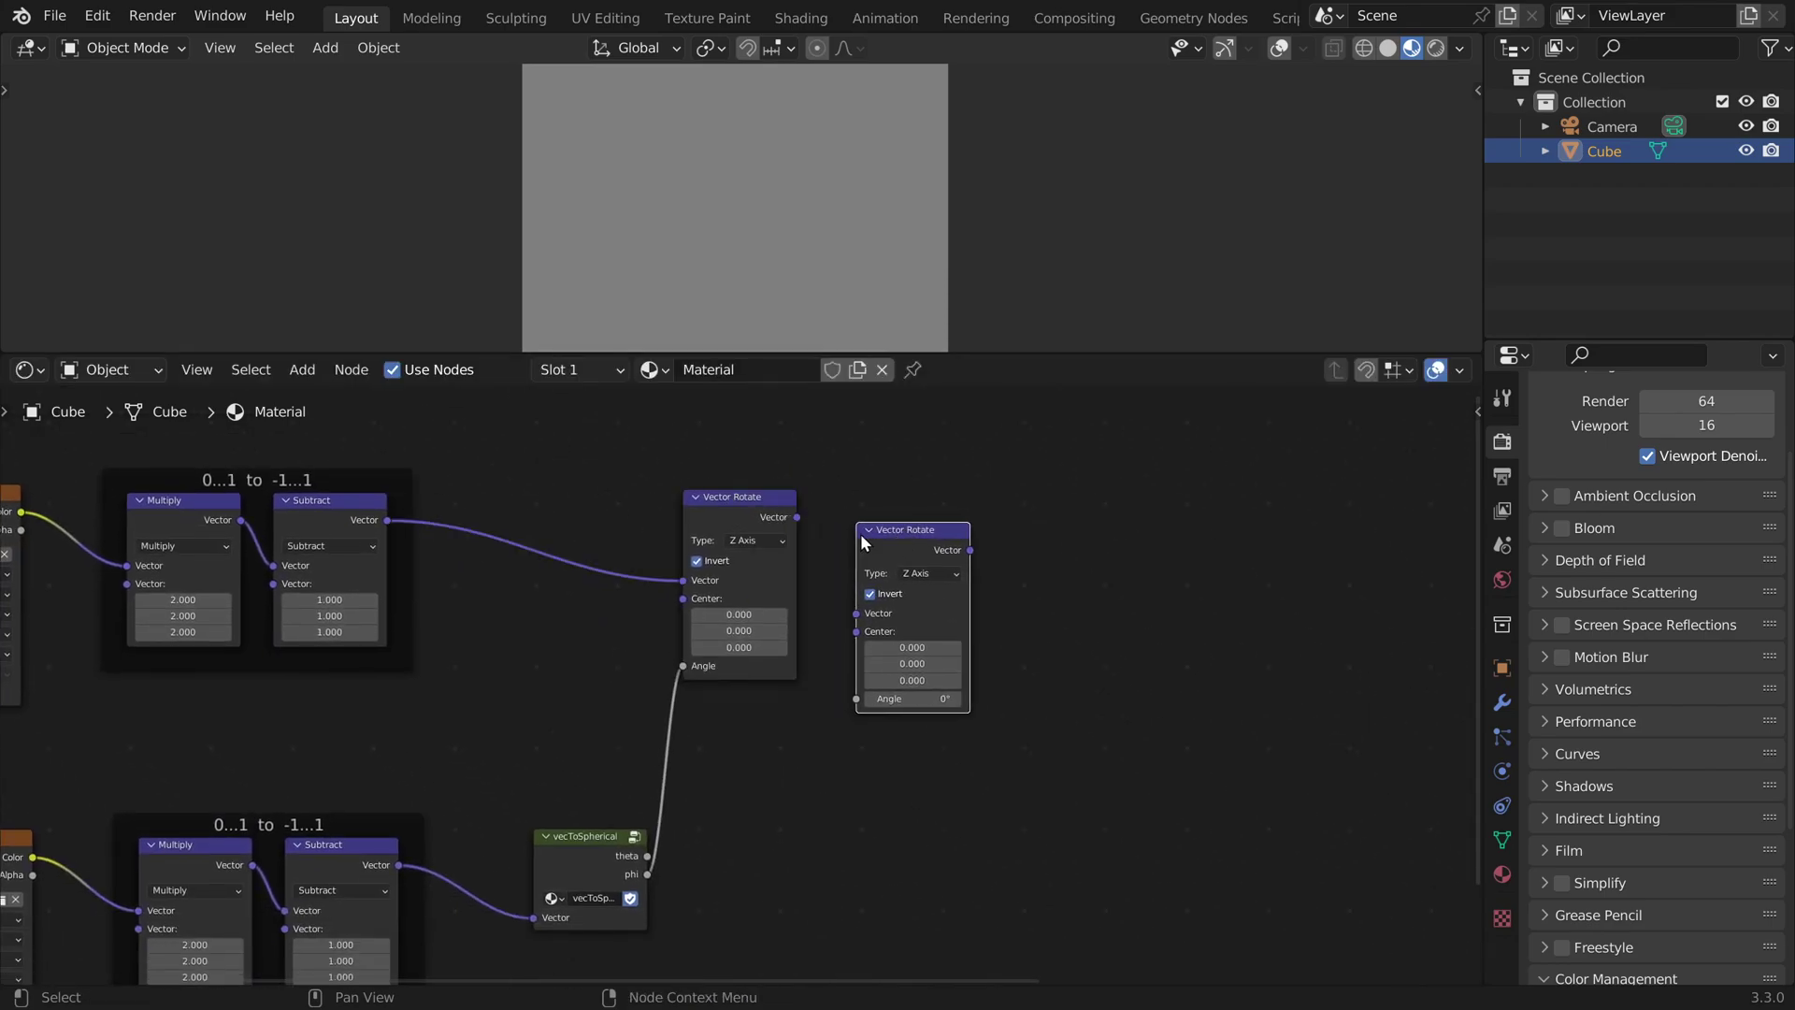
pyautogui.scroll(1, 869, 547)
pyautogui.click(894, 577)
pyautogui.moveTo(806, 489); pyautogui.dragTo(873, 599)
pyautogui.moveTo(963, 540); pyautogui.dragTo(998, 557)
# Step: Set the second Vector Rotate node to Y Axis and drive its Angle with the theta output
pyautogui.click(1004, 576)
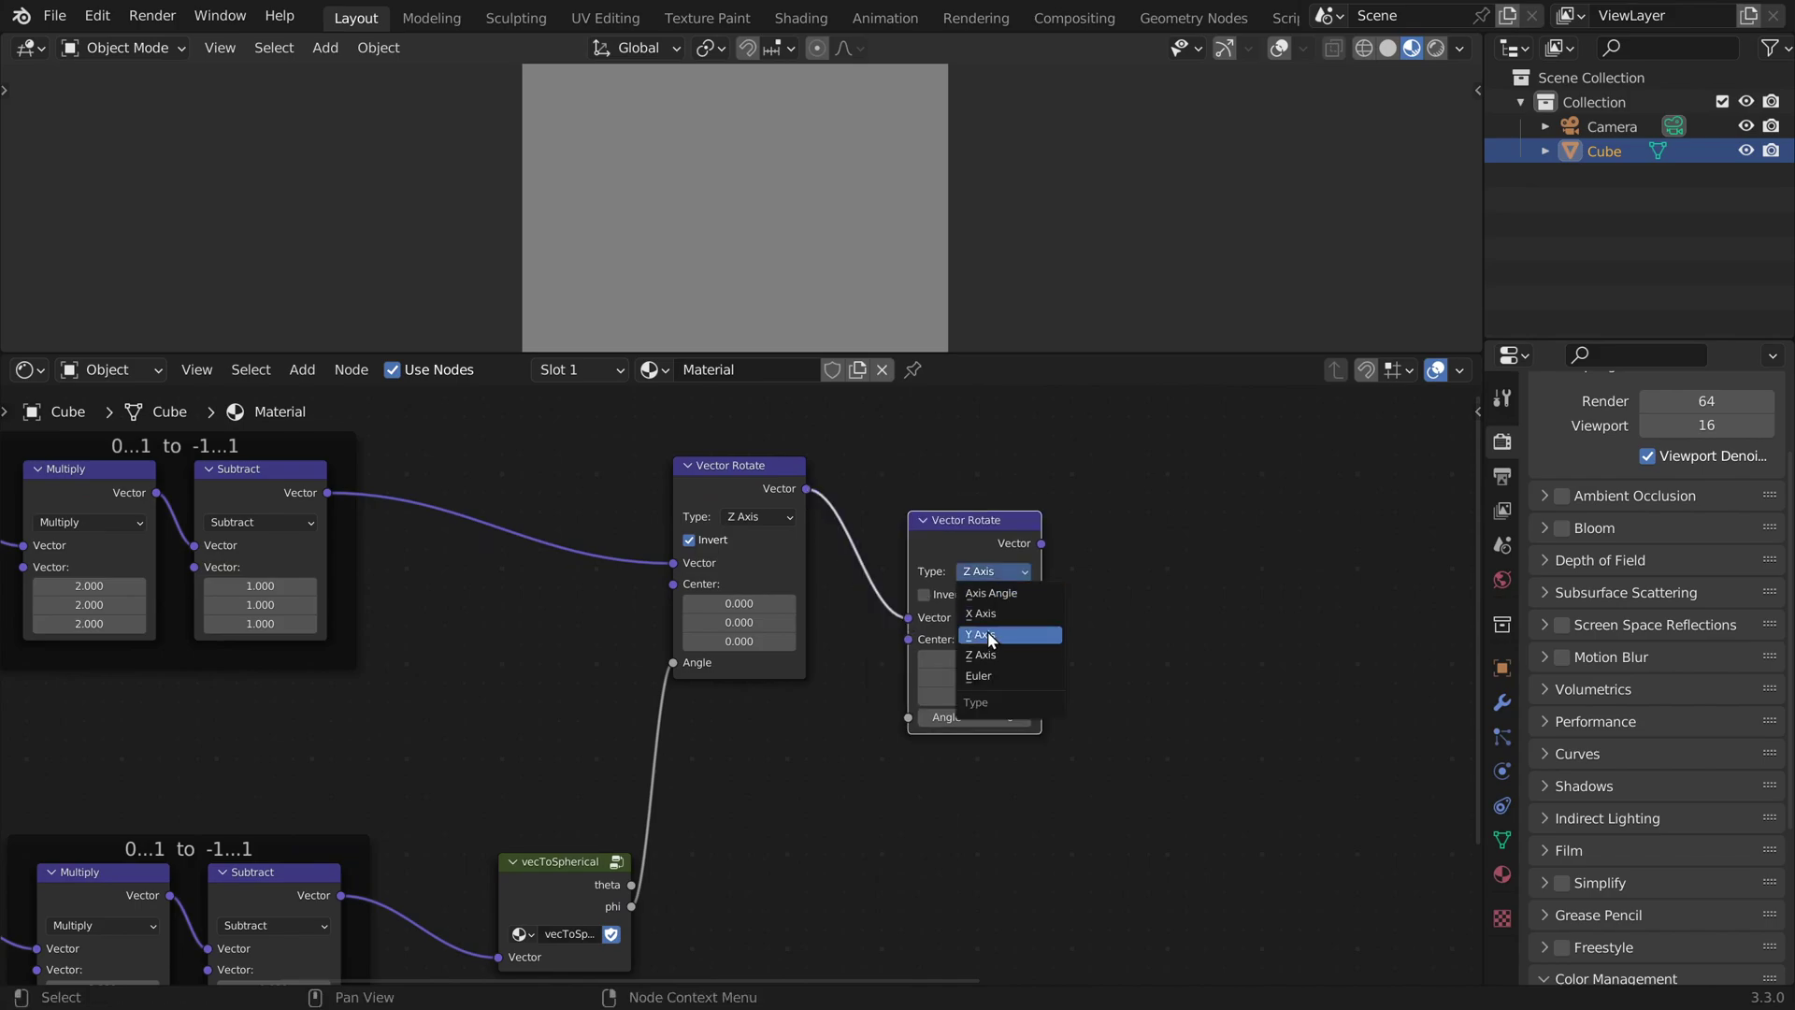
pyautogui.click(989, 636)
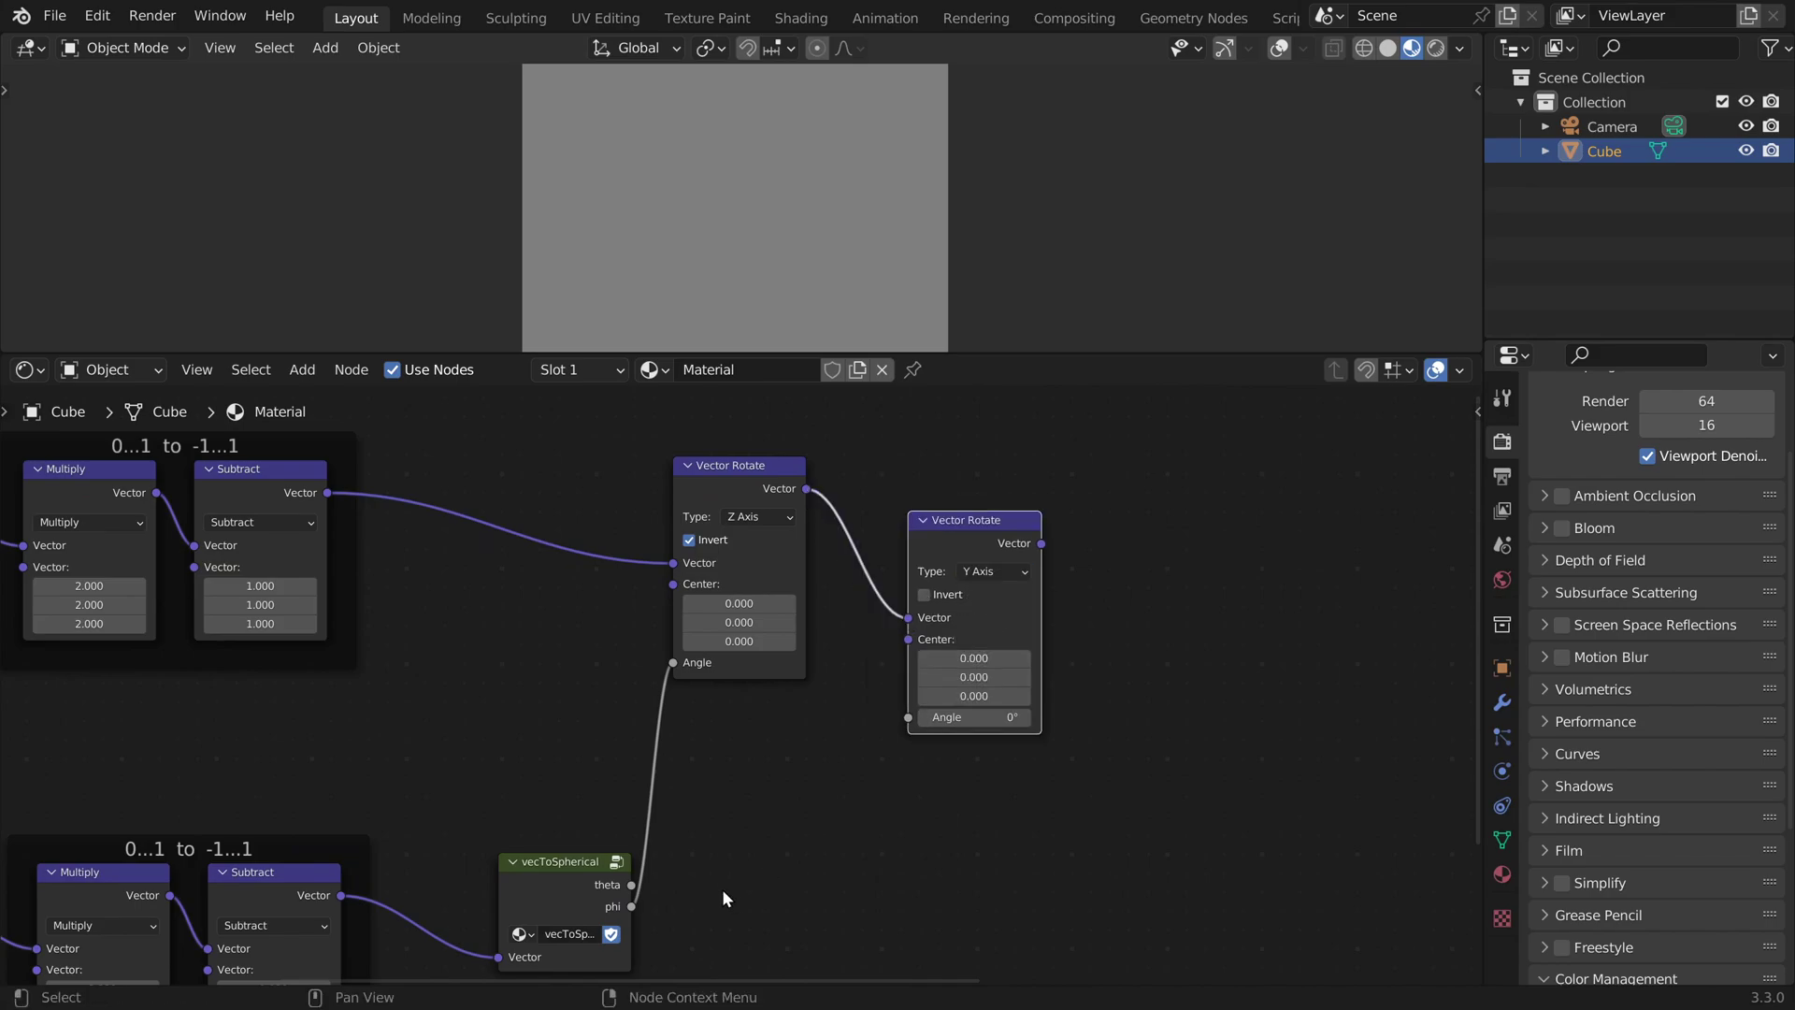
pyautogui.moveTo(632, 885); pyautogui.dragTo(908, 717)
# Step: Chain a duplicate of the Y Axis rotation after it, set to Z Axis with its Angle driven by phi
pyautogui.hotkey('shift', 'd')
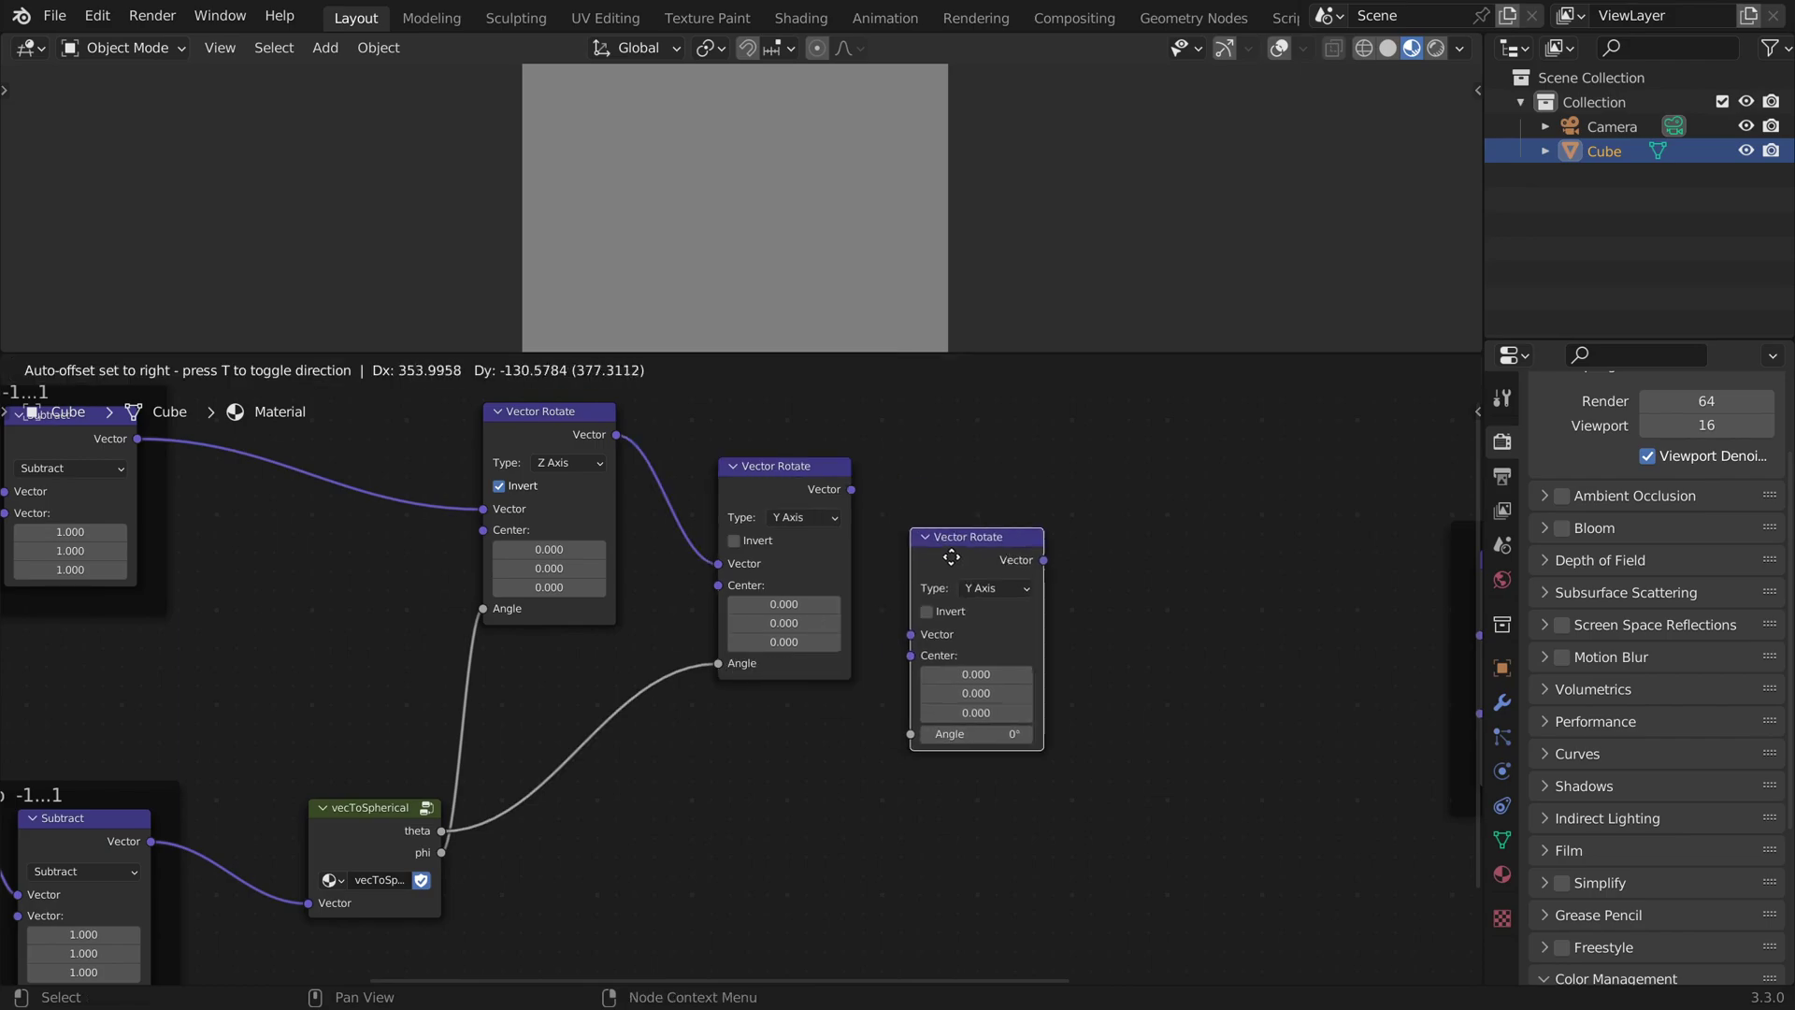
pyautogui.click(970, 570)
pyautogui.moveTo(850, 489); pyautogui.dragTo(926, 645)
pyautogui.click(1013, 598)
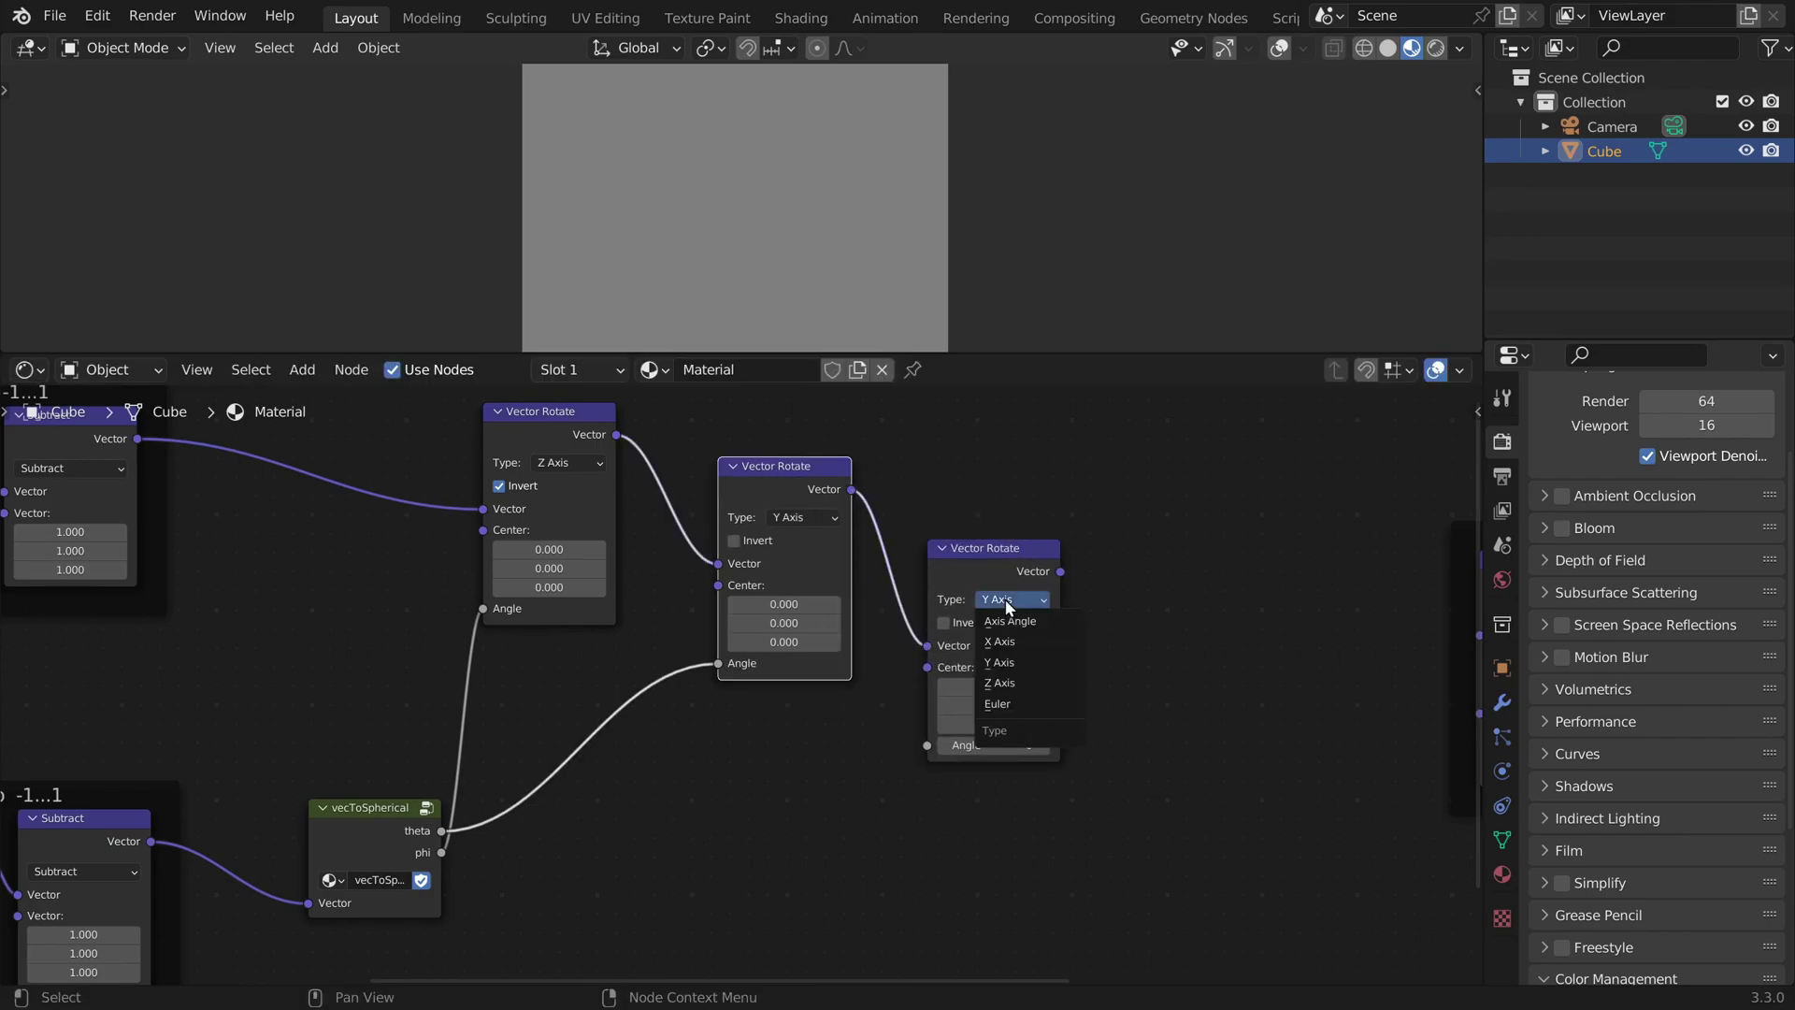
pyautogui.click(1006, 680)
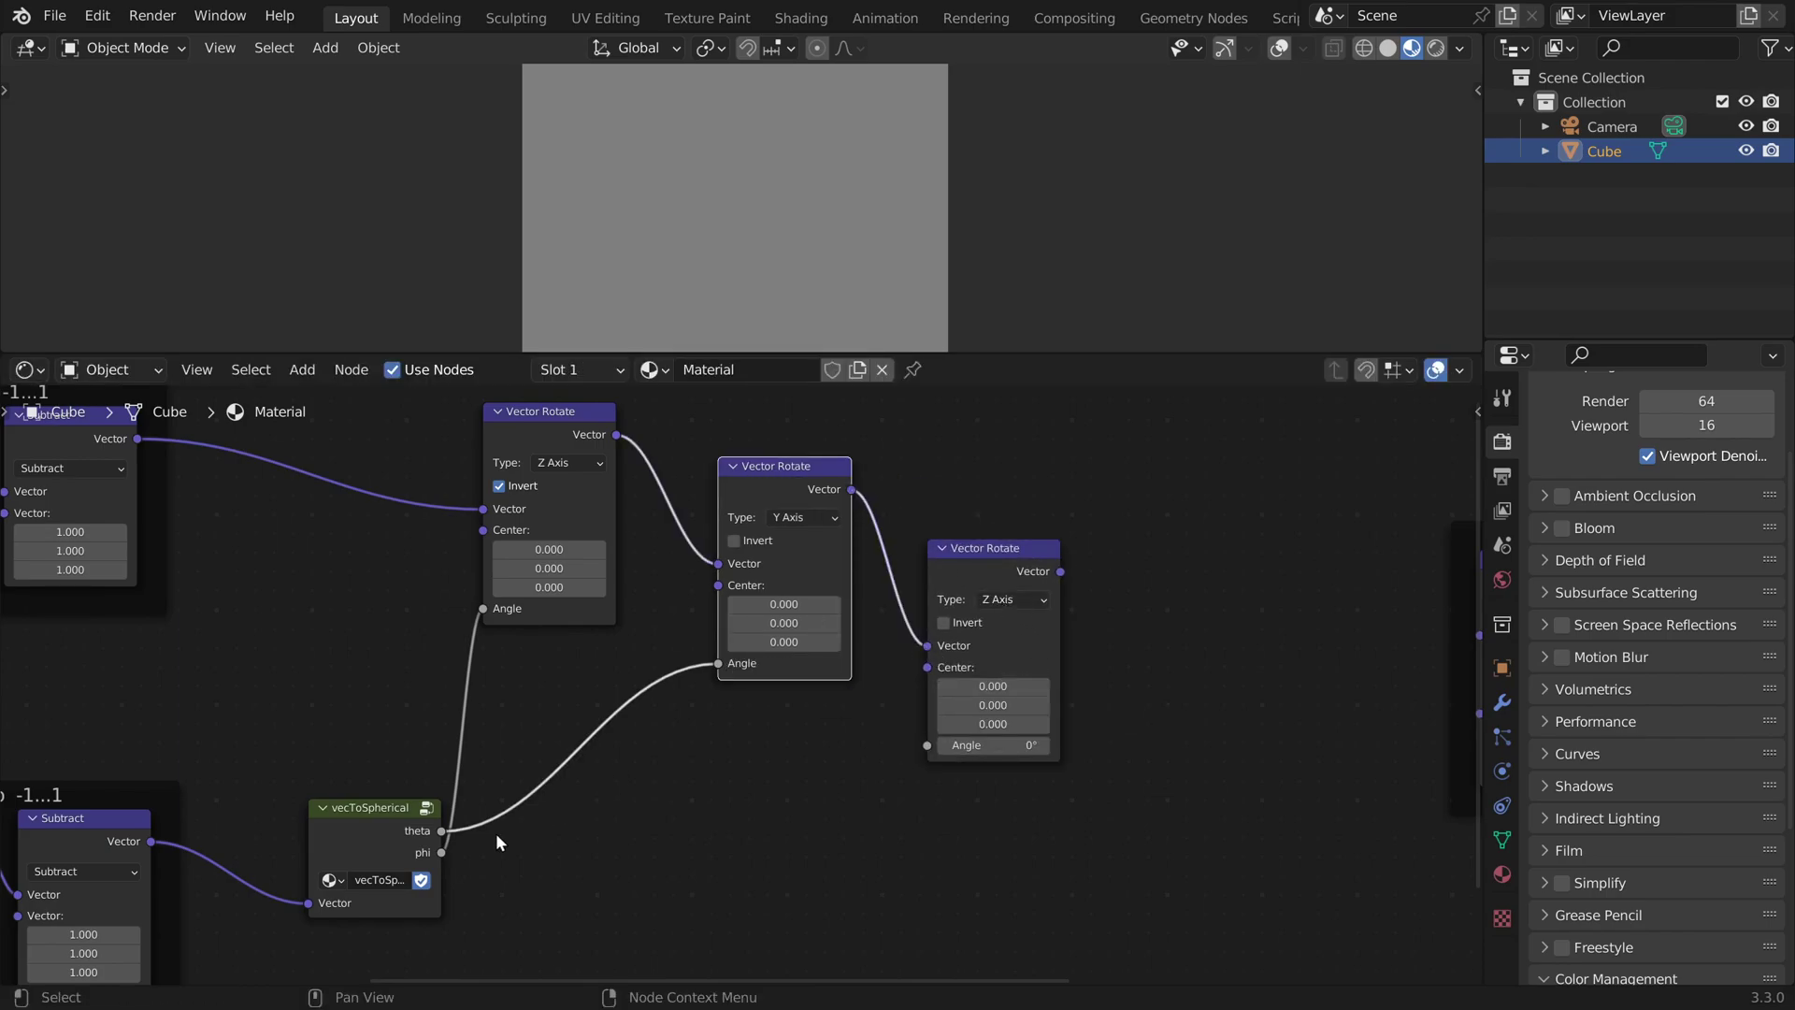
pyautogui.moveTo(442, 853); pyautogui.dragTo(926, 745)
# Step: Connect the third Vector Rotate output to the Add node in the "-1...1 to 0...1" frame
pyautogui.moveTo(1059, 572); pyautogui.dragTo(671, 619, button='middle')
pyautogui.scroll(-1, 671, 619)
pyautogui.moveTo(671, 619); pyautogui.dragTo(1004, 668)
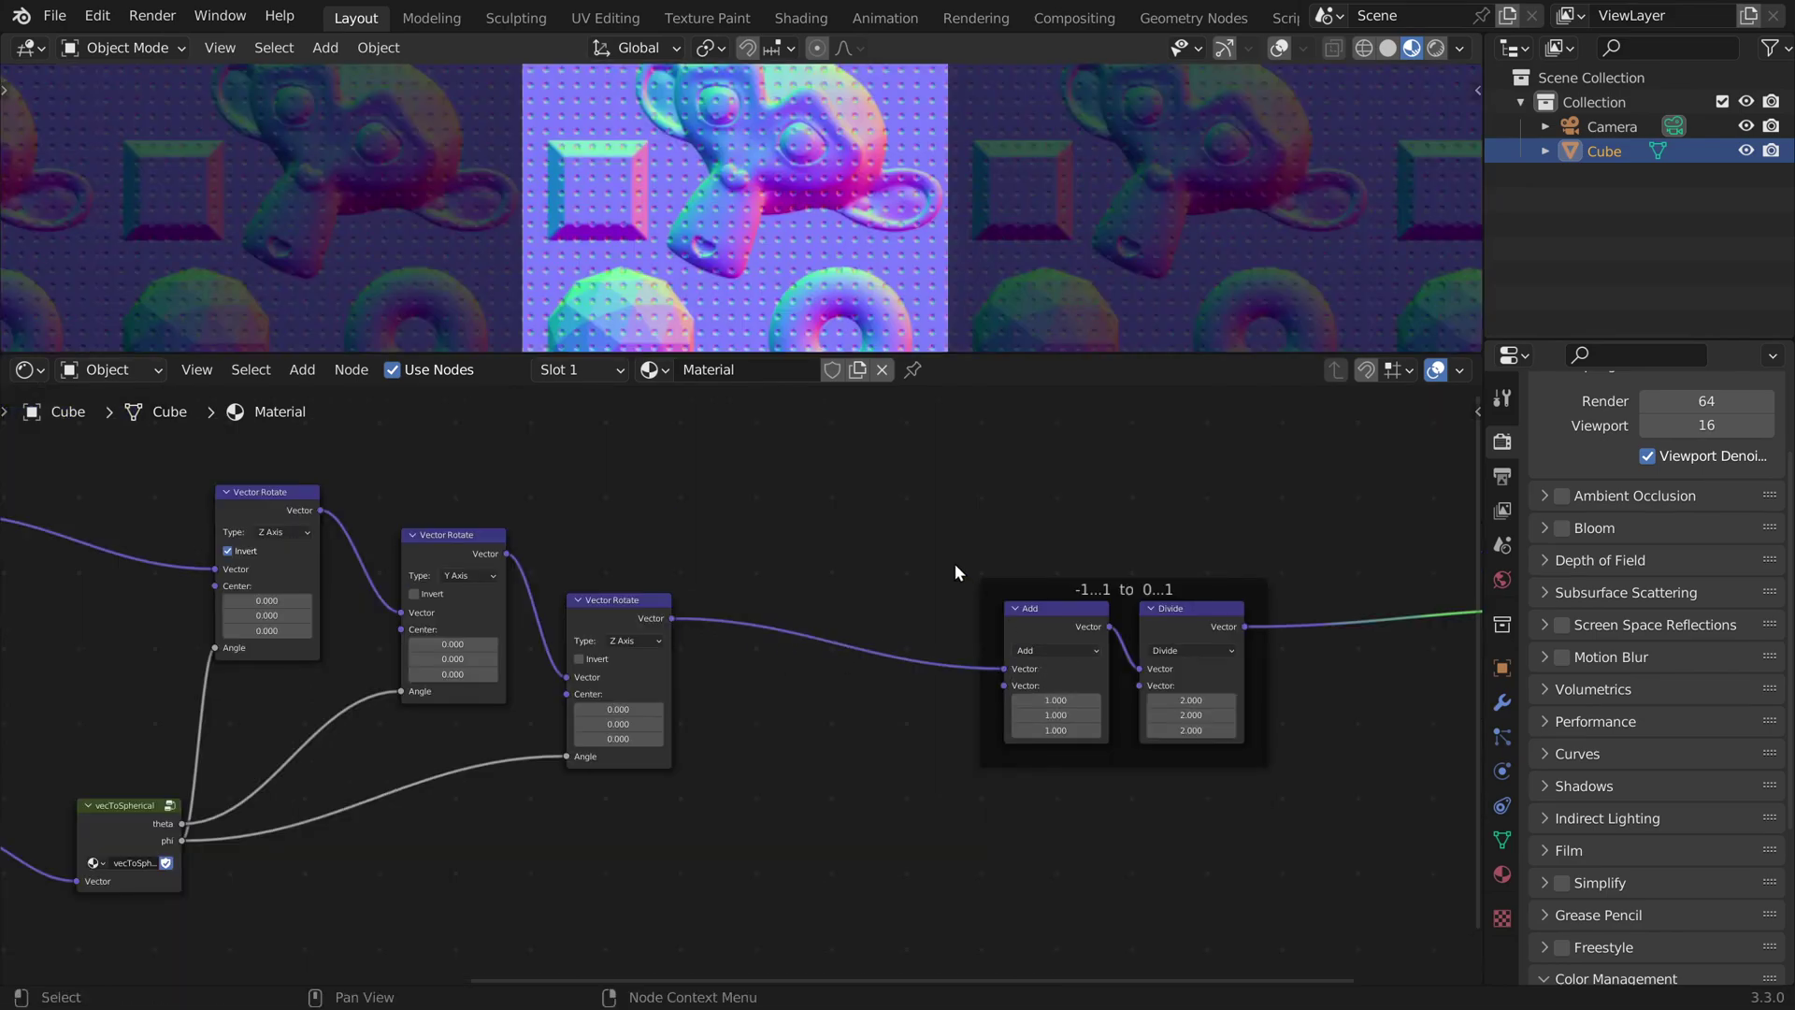
# Step: Enlarge the 3D viewport and examine the combined detail normals on the monkey head up close
pyautogui.moveTo(955, 354); pyautogui.dragTo(804, 624)
pyautogui.scroll(-2, 803, 318)
pyautogui.keyDown('shift'); pyautogui.moveTo(893, 316); pyautogui.dragTo(841, 366, button='middle'); pyautogui.keyUp('shift')
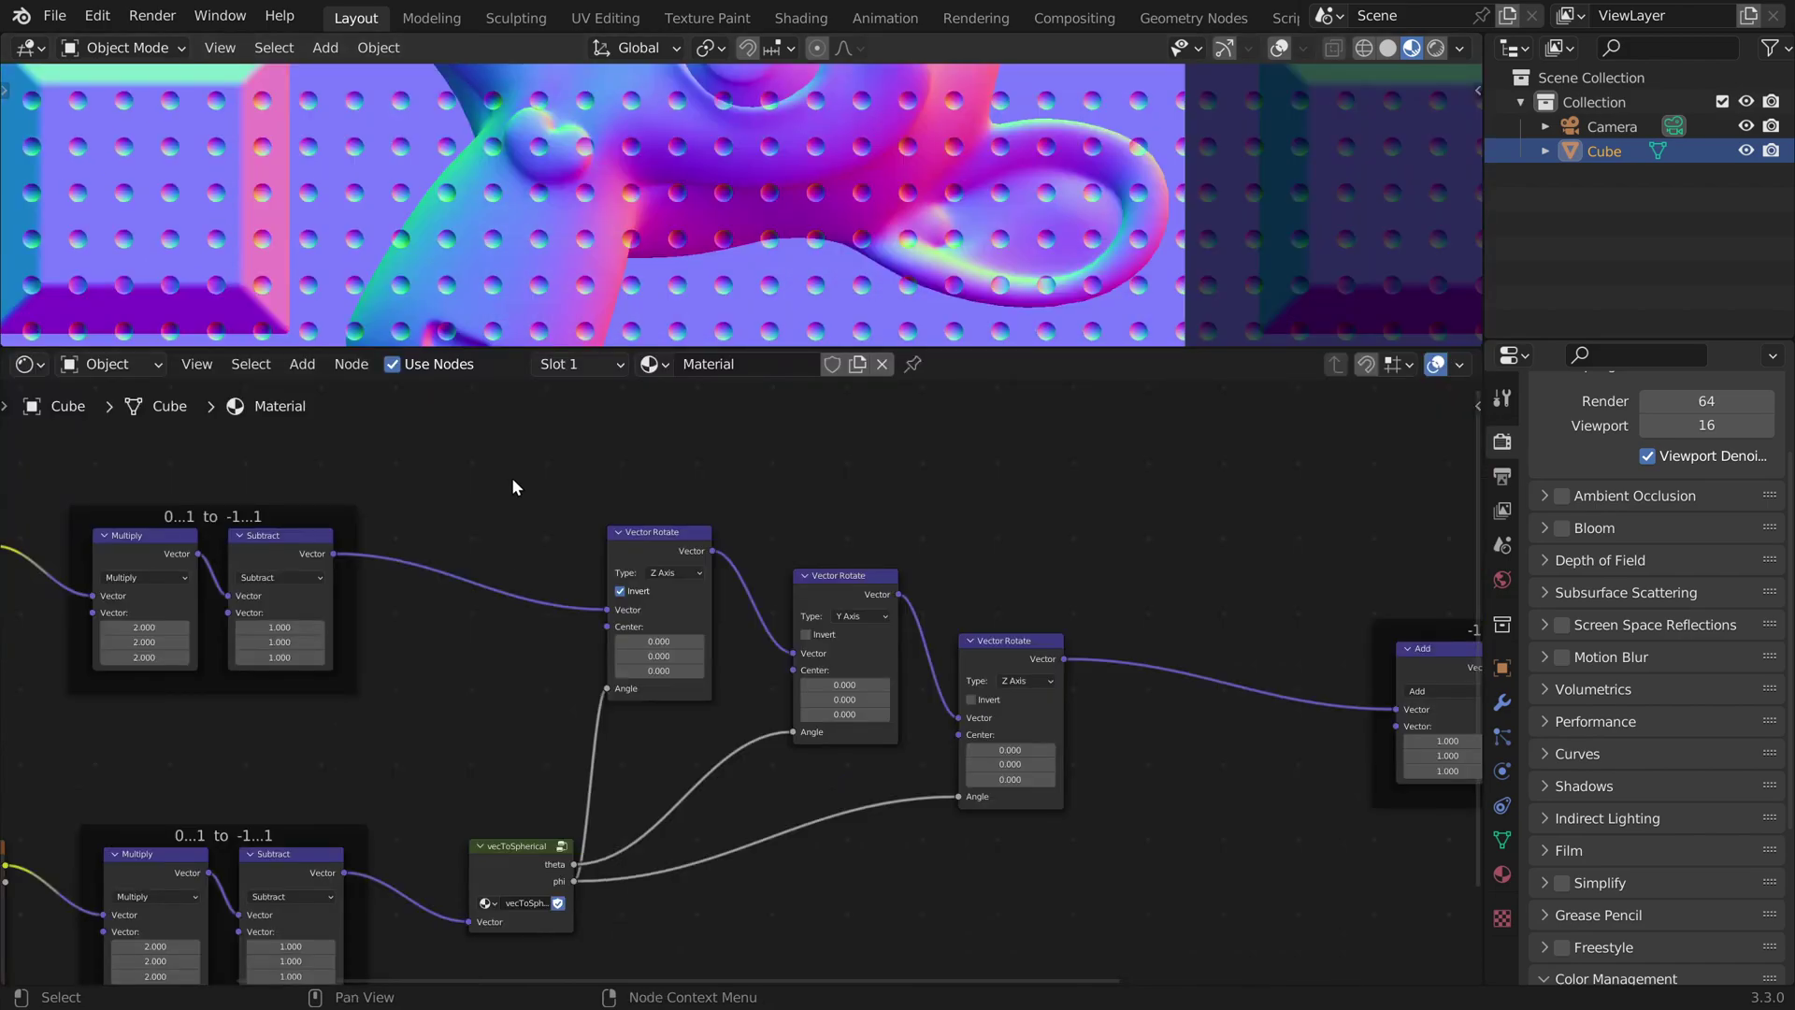
pyautogui.moveTo(493, 462); pyautogui.dragTo(1146, 844)
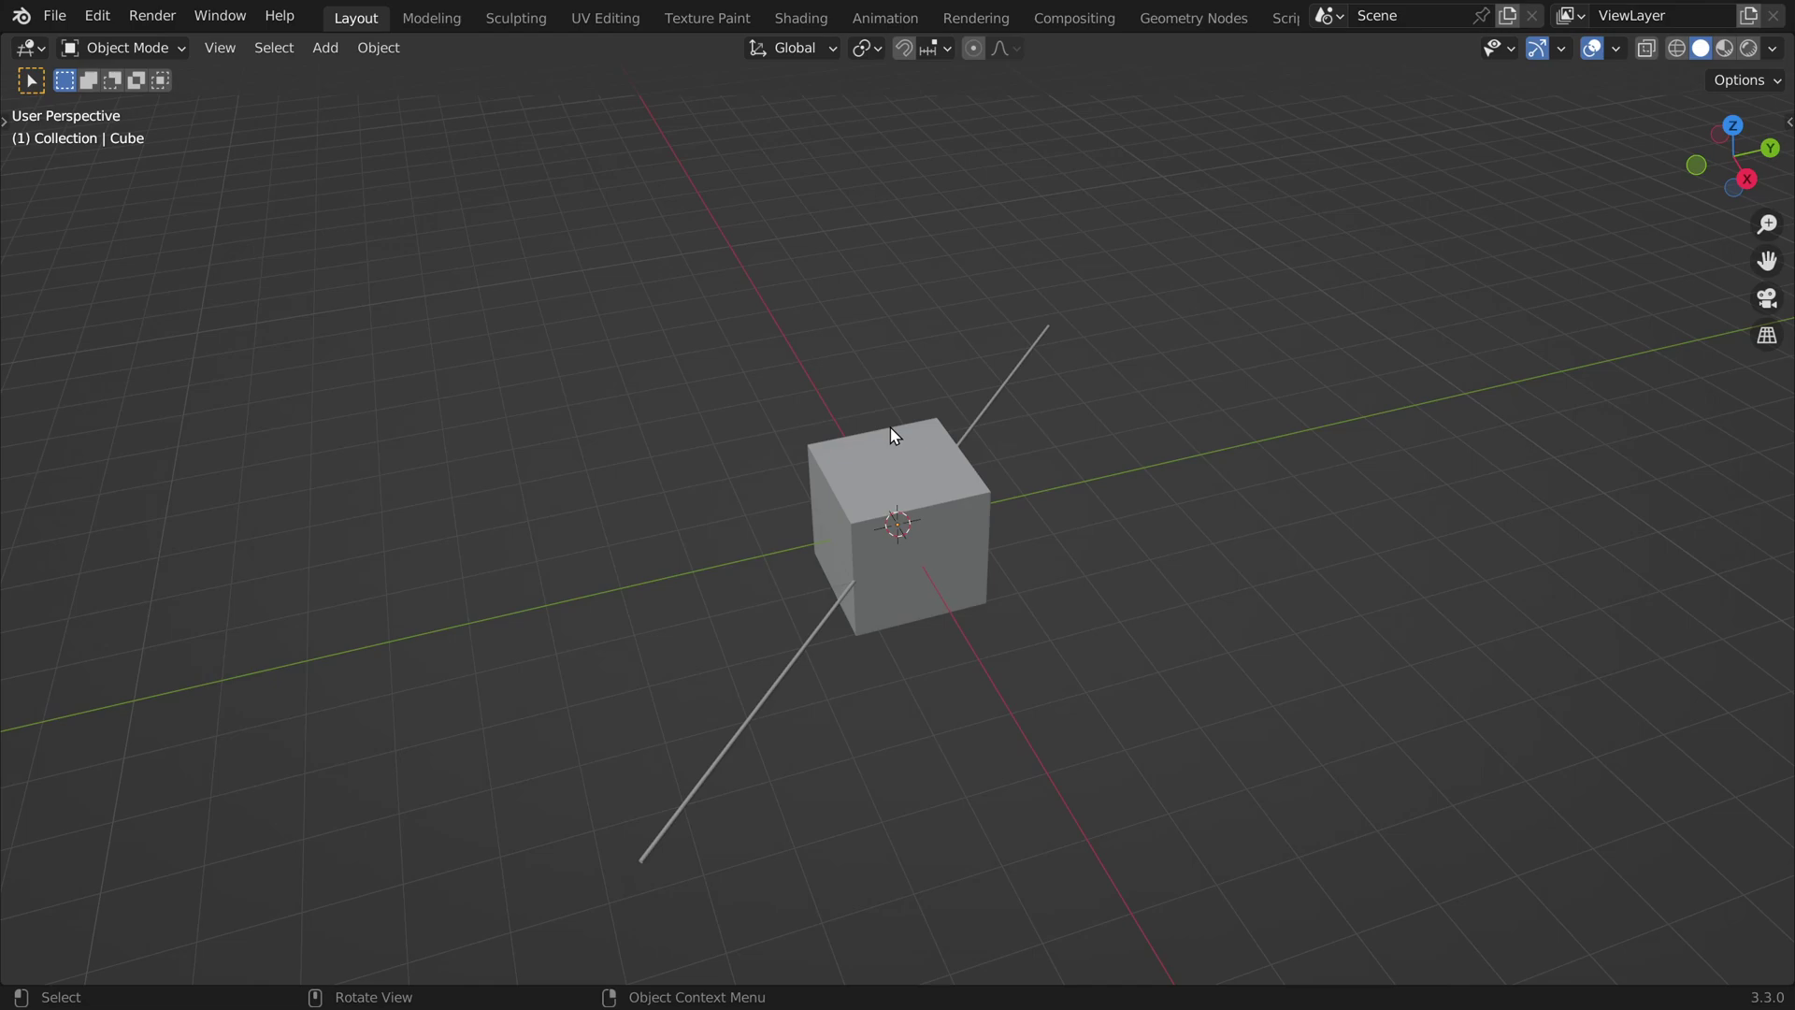
# Step: Select the cube with its diagonal rod and rotate it 45 degrees about the global Z axis
pyautogui.moveTo(813, 526); pyautogui.dragTo(880, 570, button='middle')
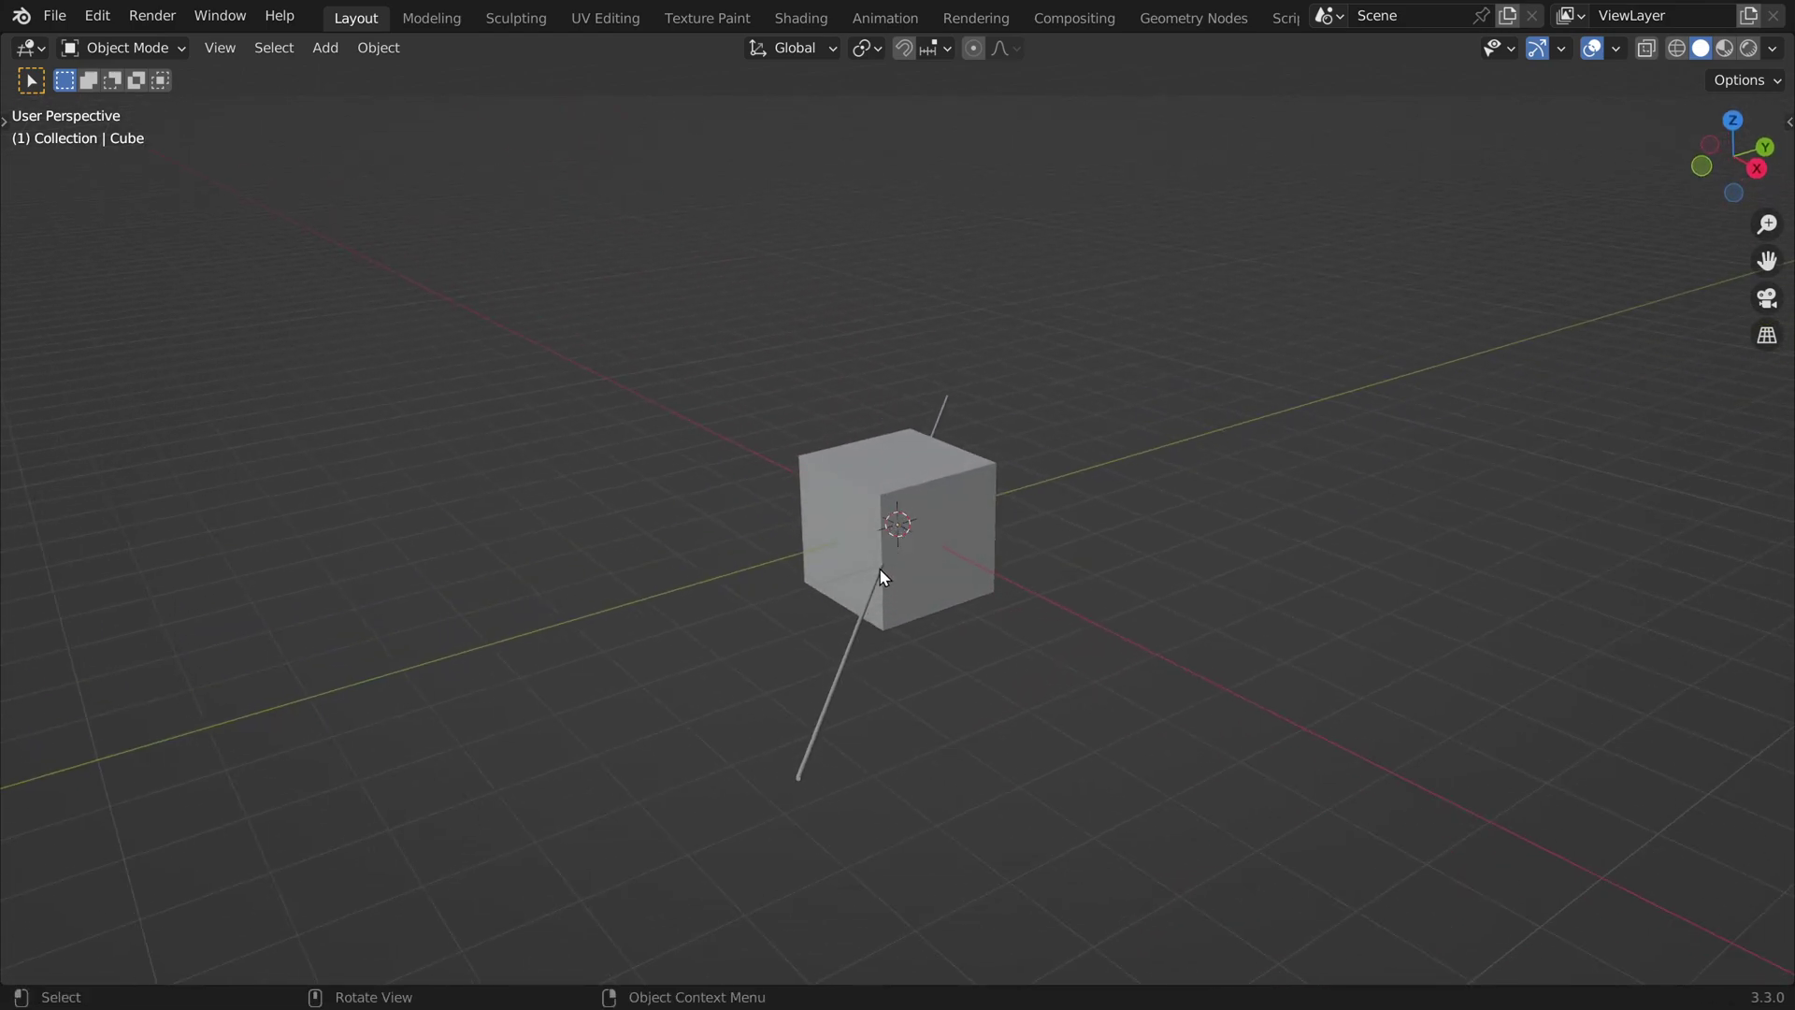
pyautogui.moveTo(812, 742); pyautogui.dragTo(959, 716, button='middle')
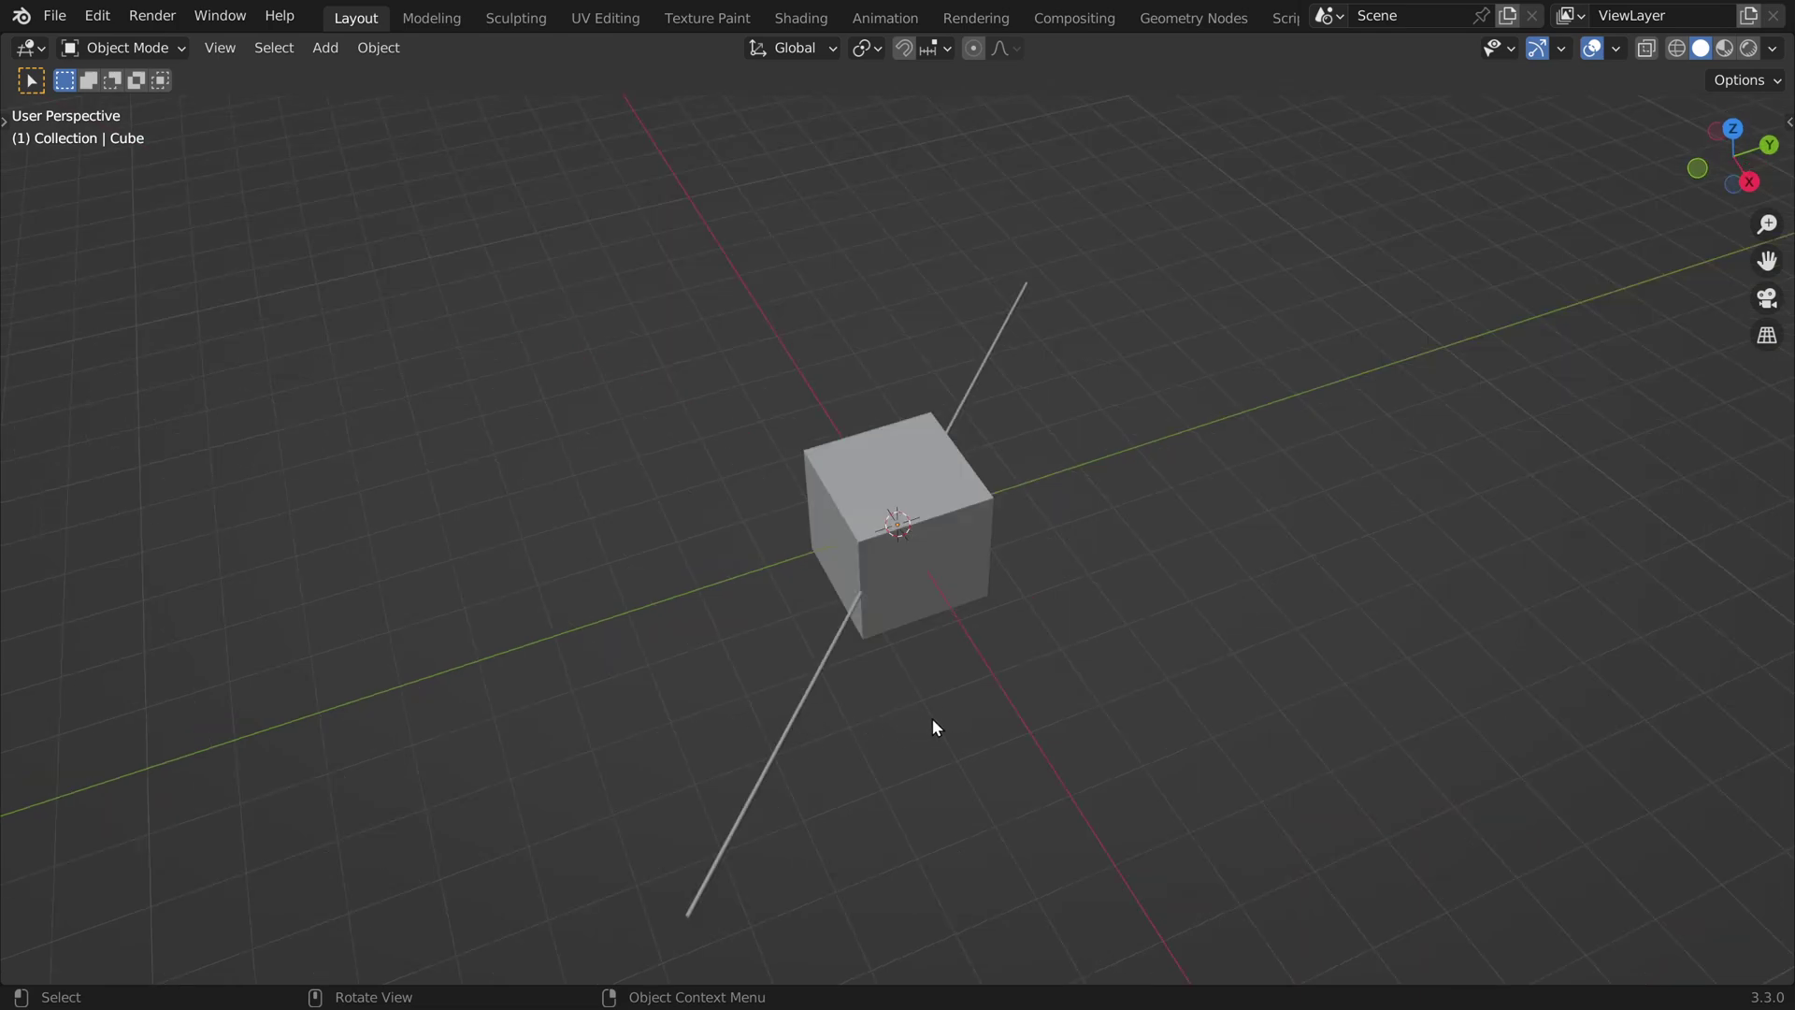
pyautogui.press('a')
pyautogui.moveTo(802, 582); pyautogui.dragTo(1052, 463, button='middle')
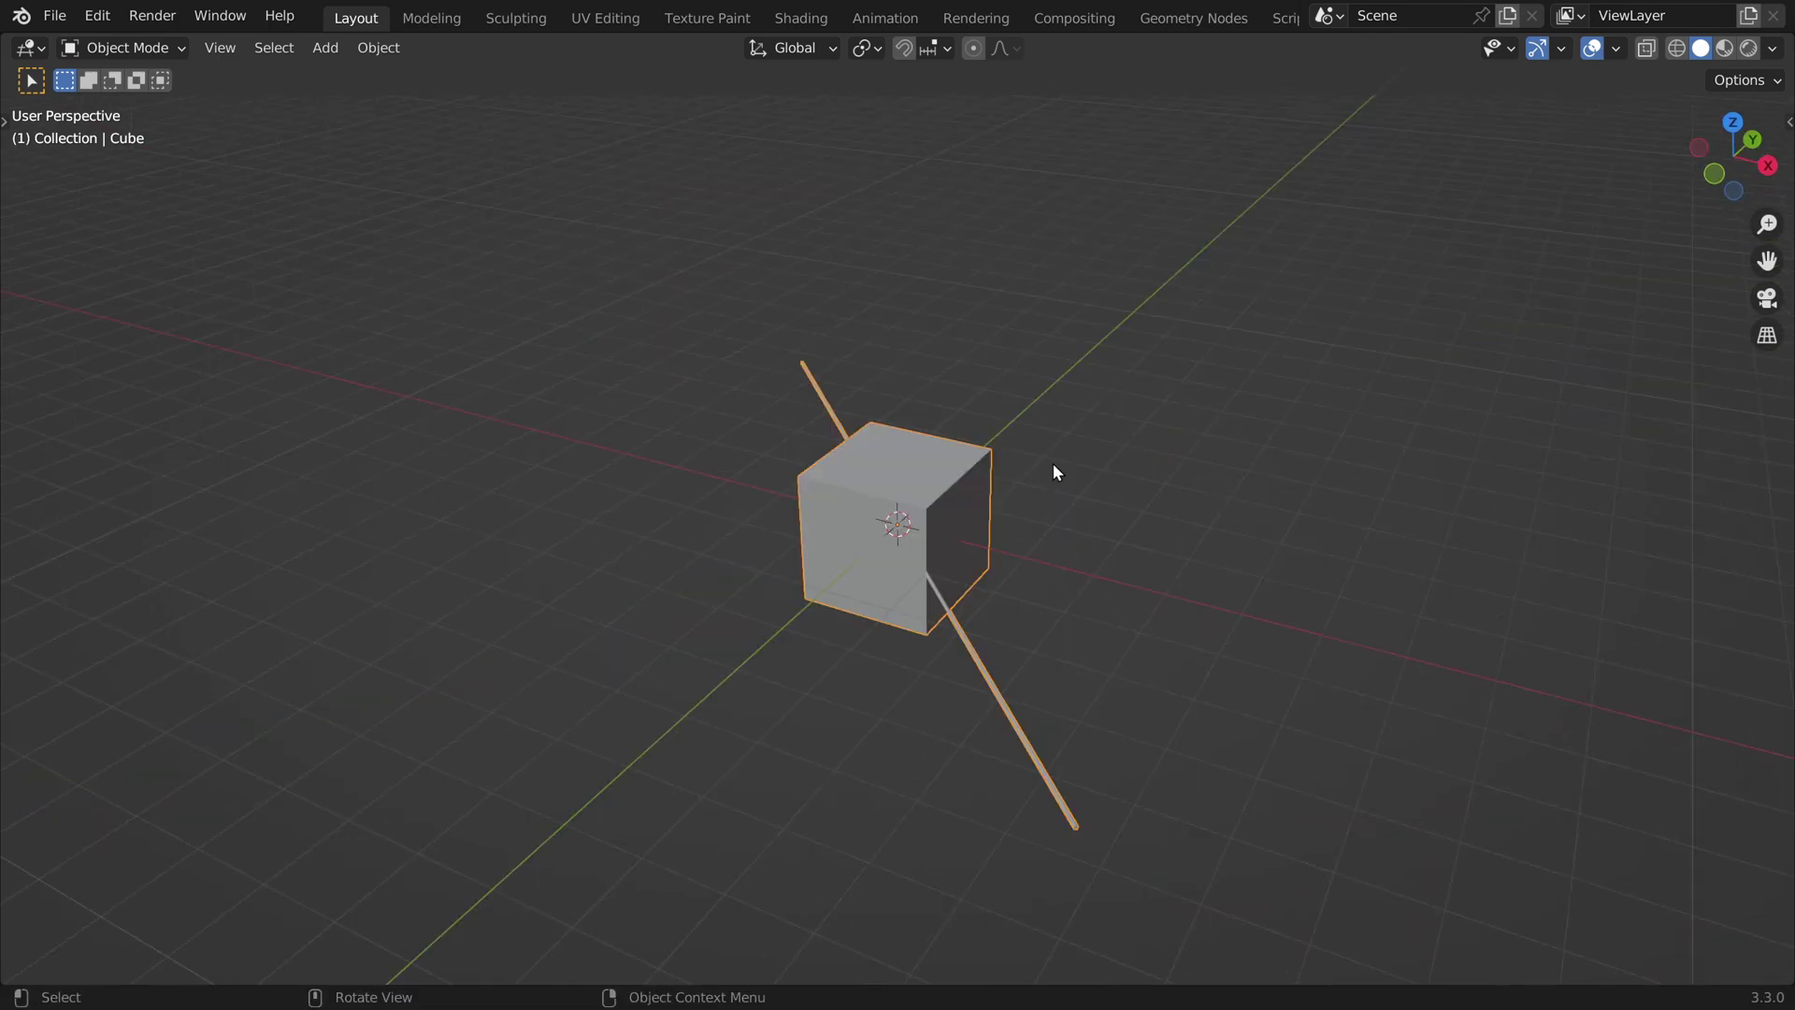
pyautogui.press('r')
pyautogui.press('z')
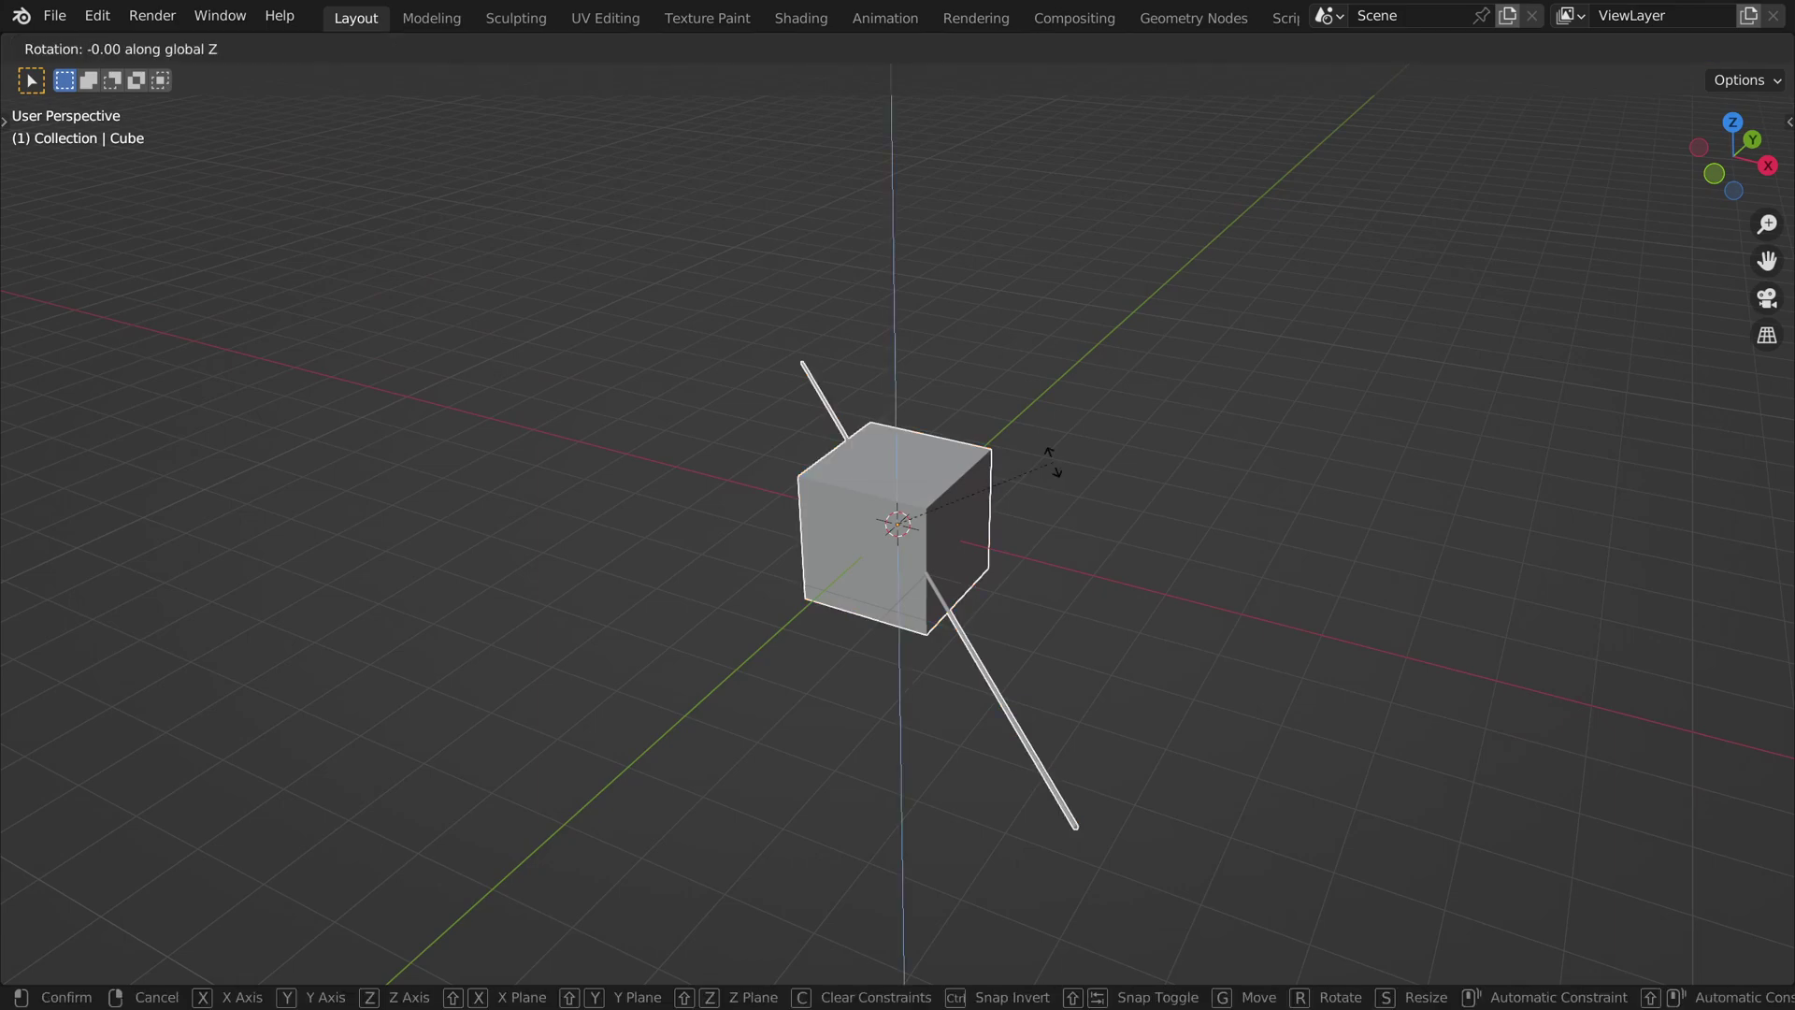
pyautogui.write('45')
pyautogui.press('Return')
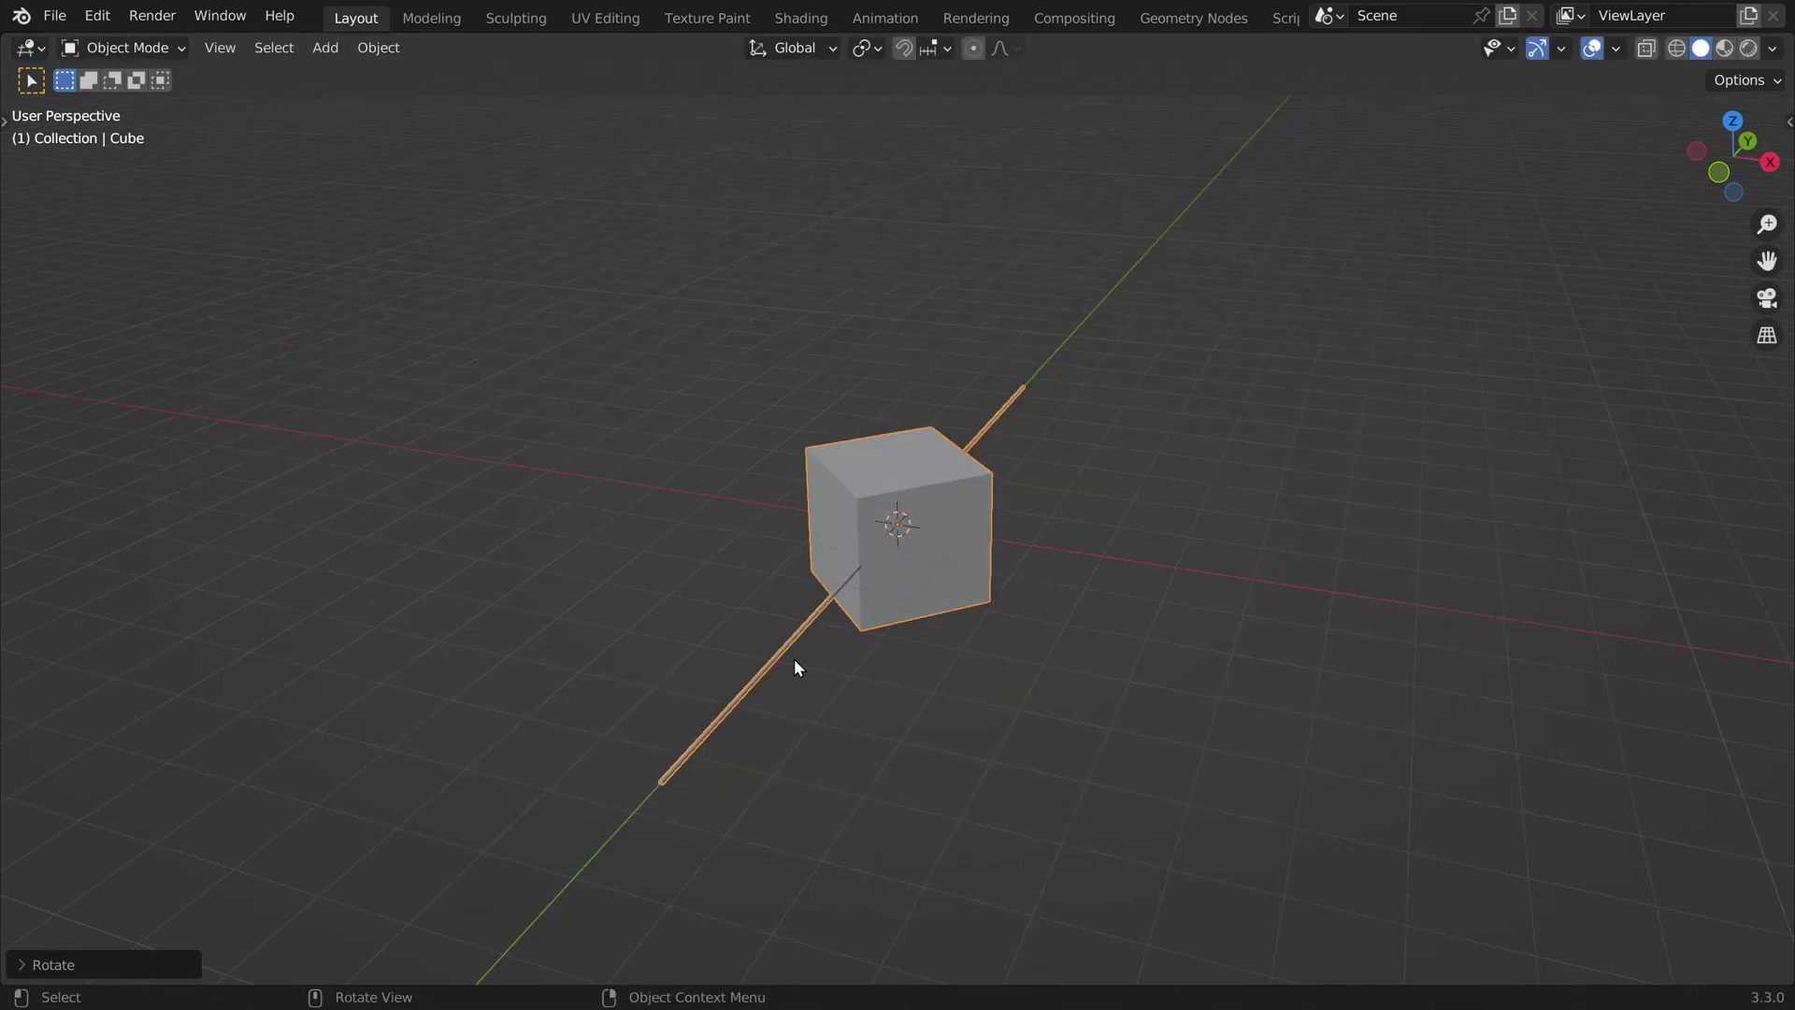
# Step: Rotate the cube and its rod freely about the global Y axis
pyautogui.moveTo(794, 658); pyautogui.dragTo(763, 668, button='middle')
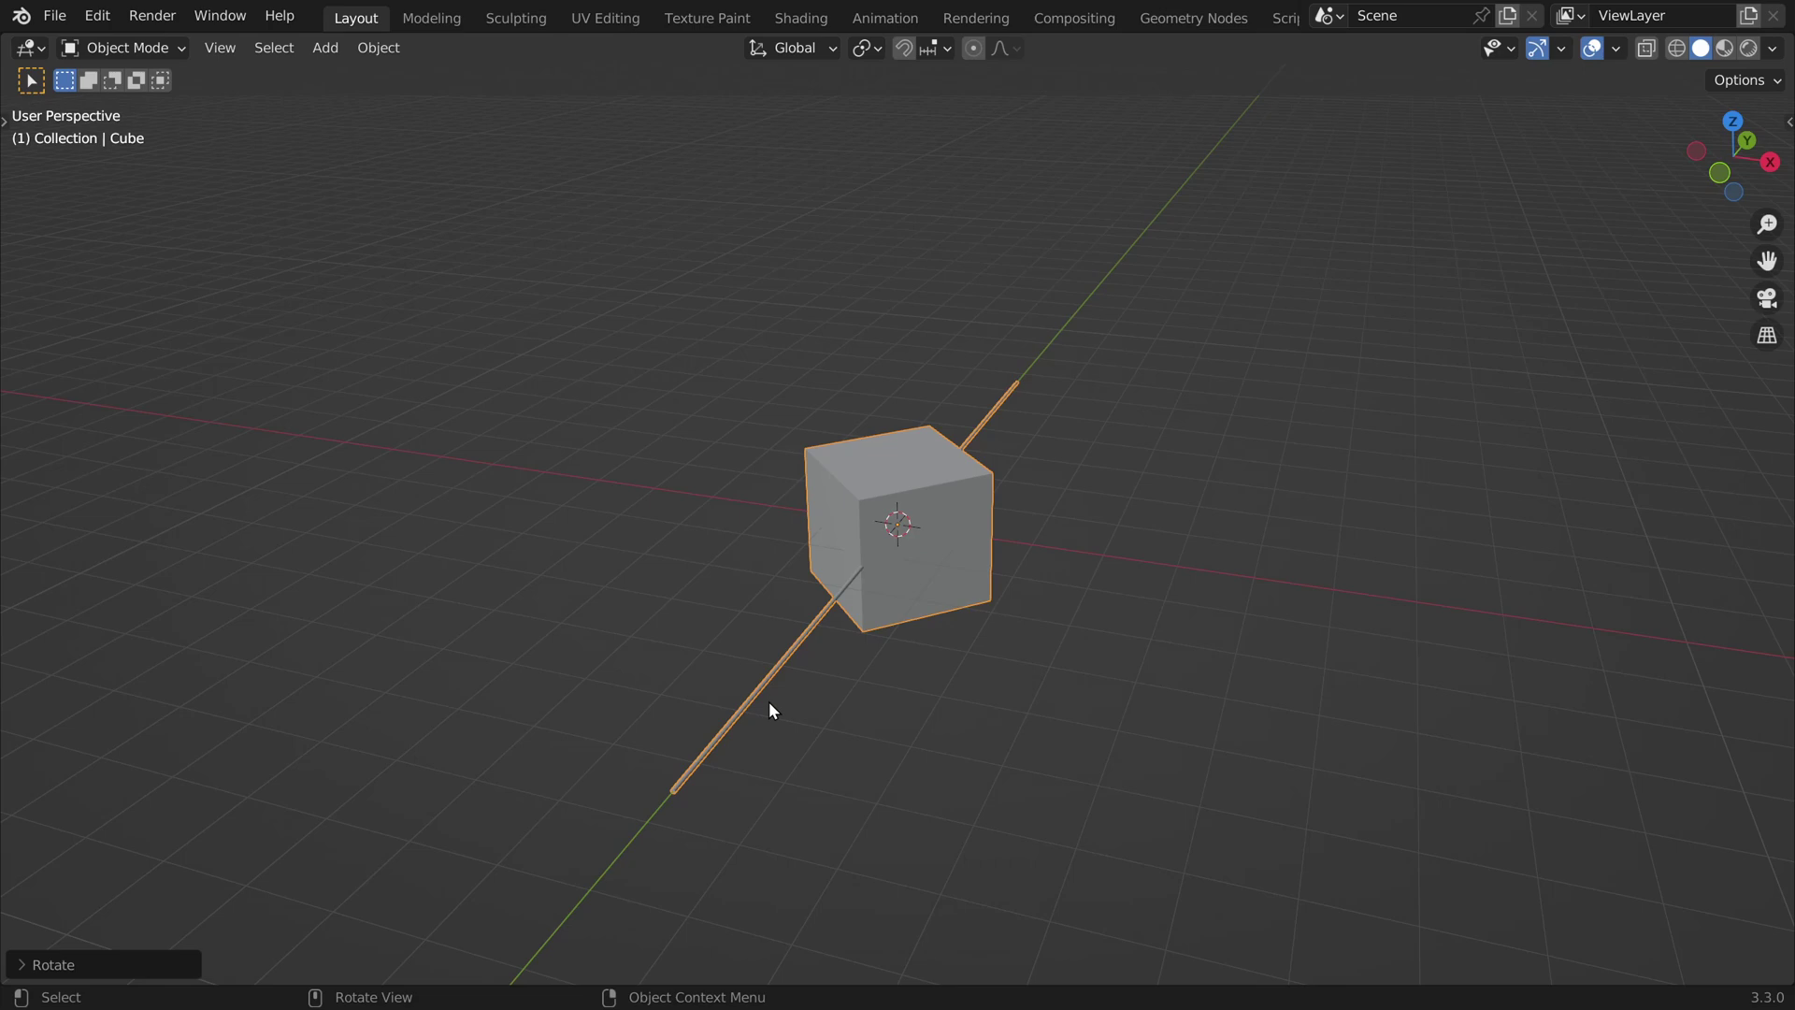
pyautogui.press('r')
pyautogui.press('y')
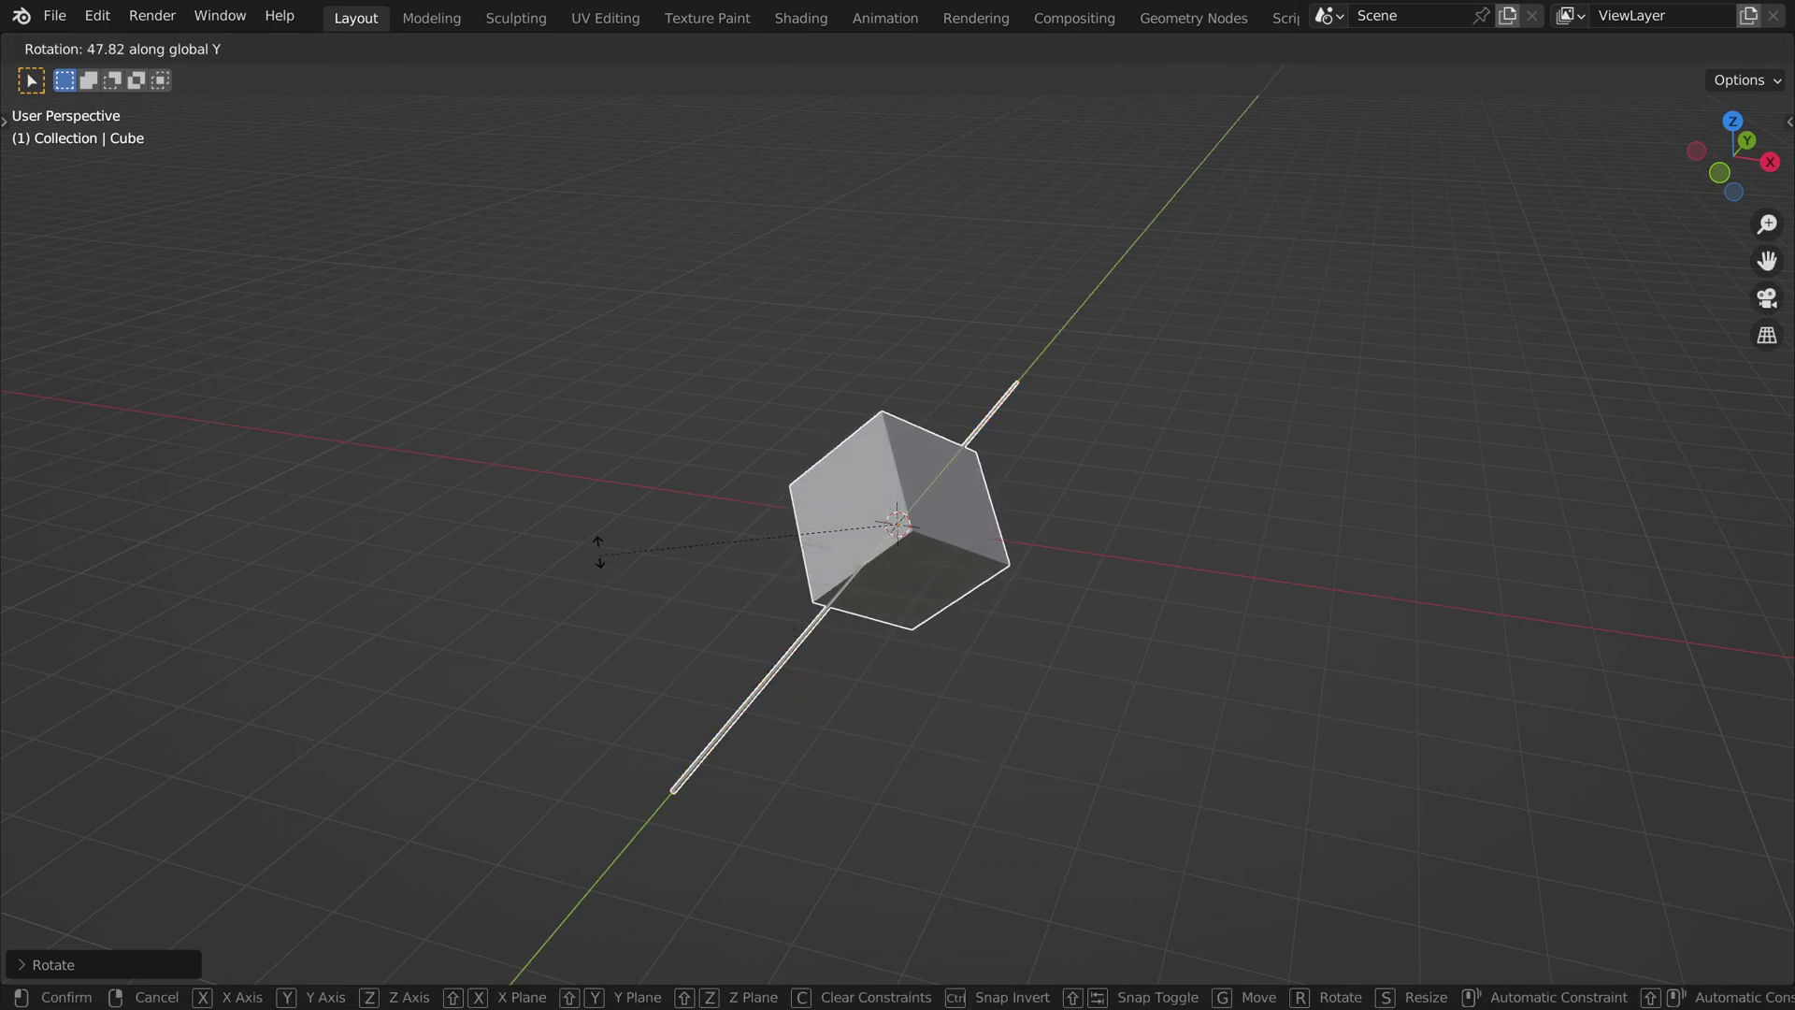
# Step: Rotate the tilted cube and its rod 45 degrees about the global Z axis
pyautogui.press('z')
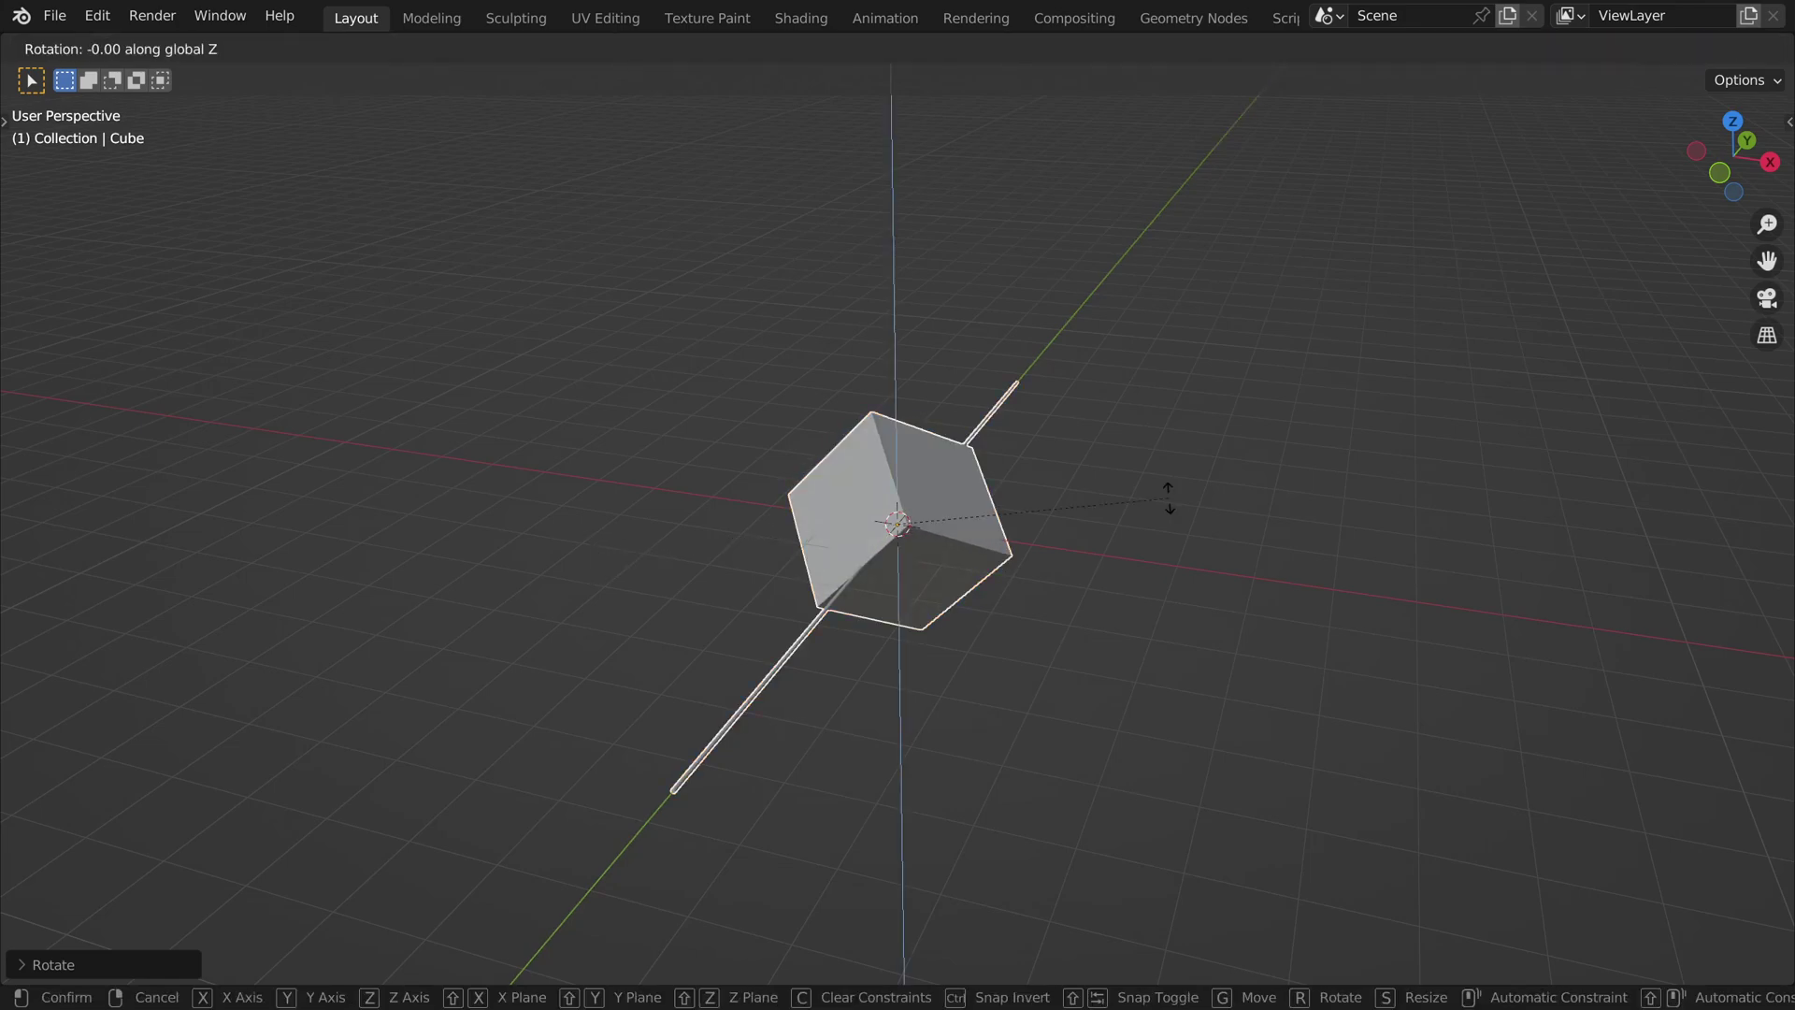
pyautogui.write('45')
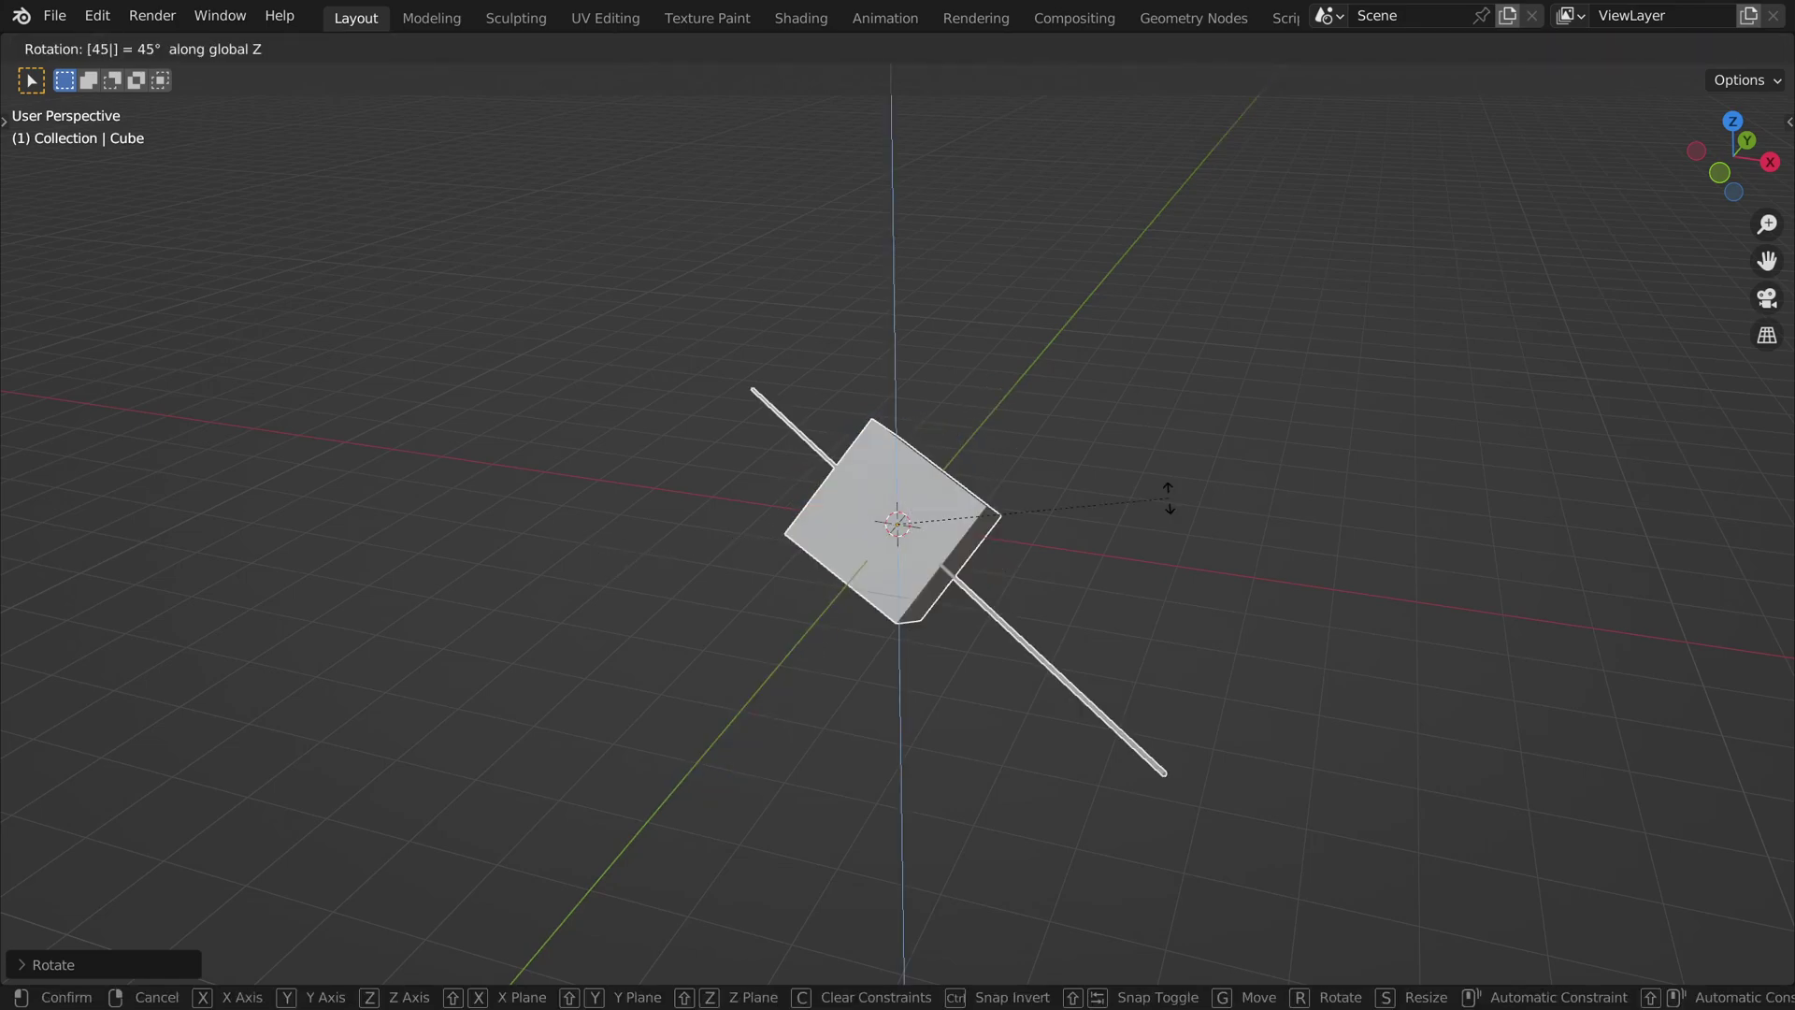
pyautogui.press('Return')
pyautogui.click(1166, 496)
pyautogui.moveTo(1167, 495); pyautogui.dragTo(862, 496, button='middle')
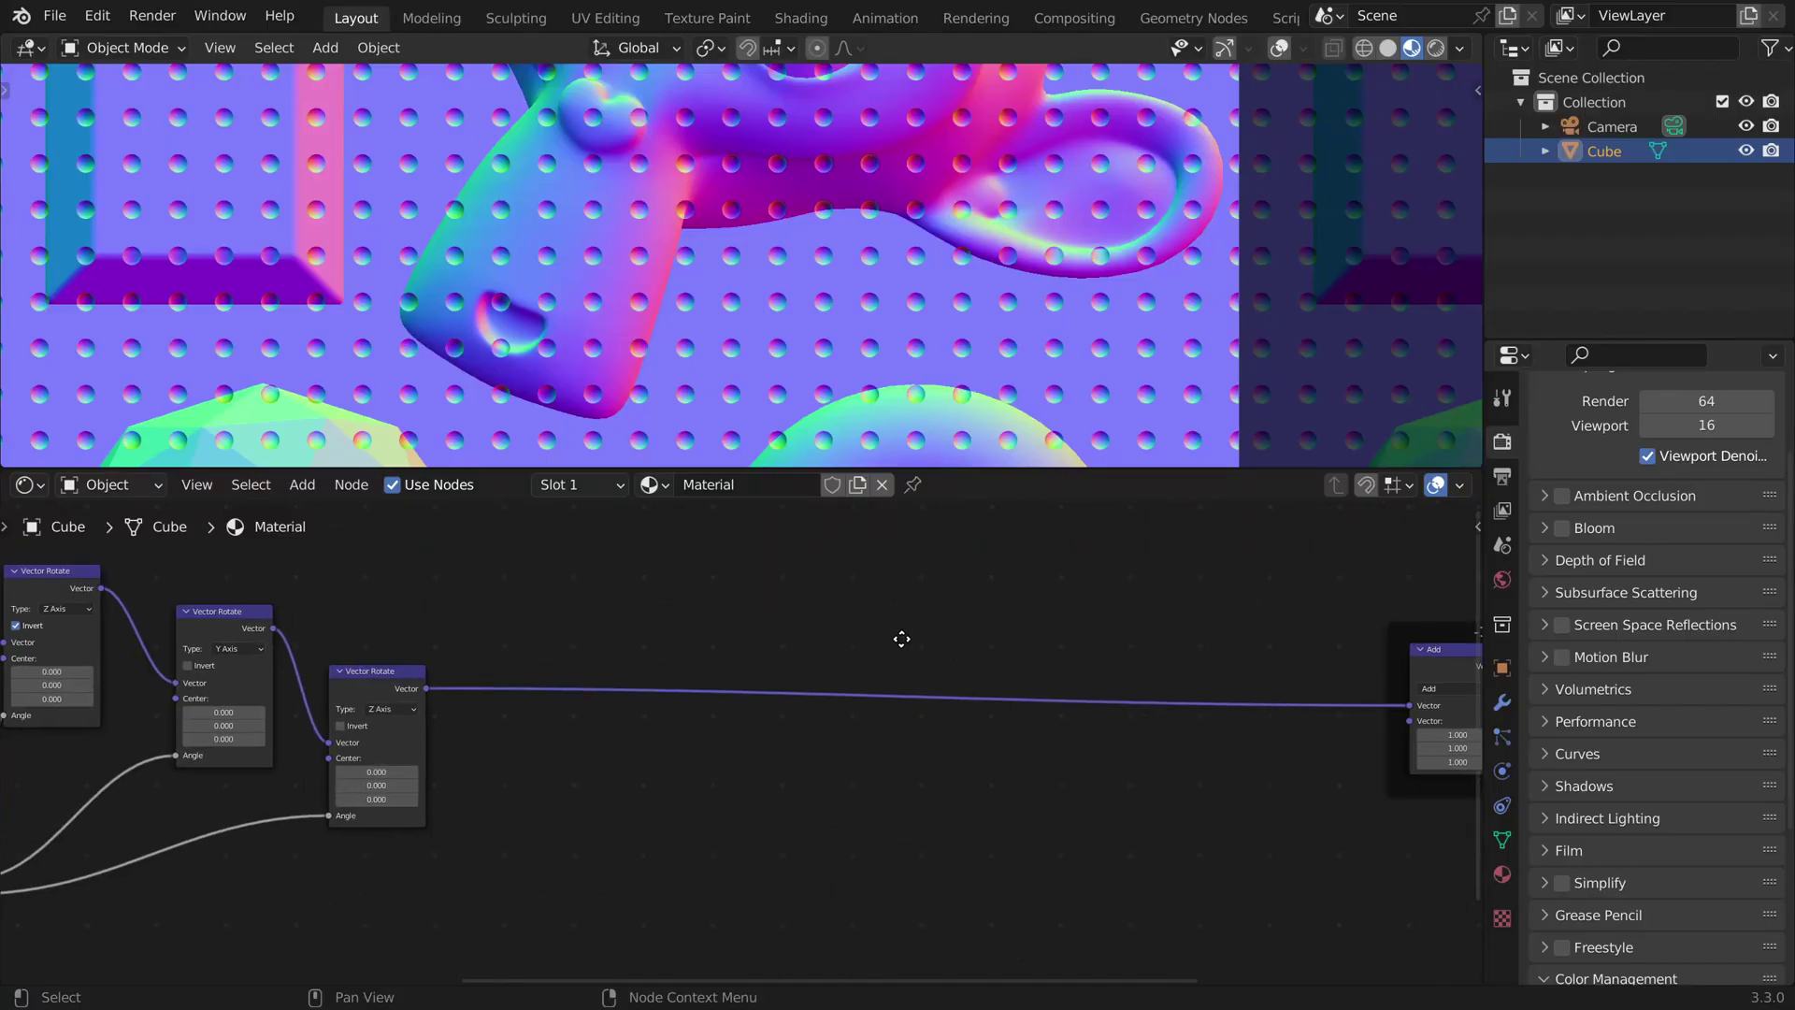
# Step: Insert a Separate XYZ node on the link between the third Vector Rotate and the Add node
pyautogui.scroll(-2, 901, 633)
pyautogui.hotkey('shift', 'a')
pyautogui.click(748, 622)
pyautogui.write('sep')
pyautogui.click(769, 663)
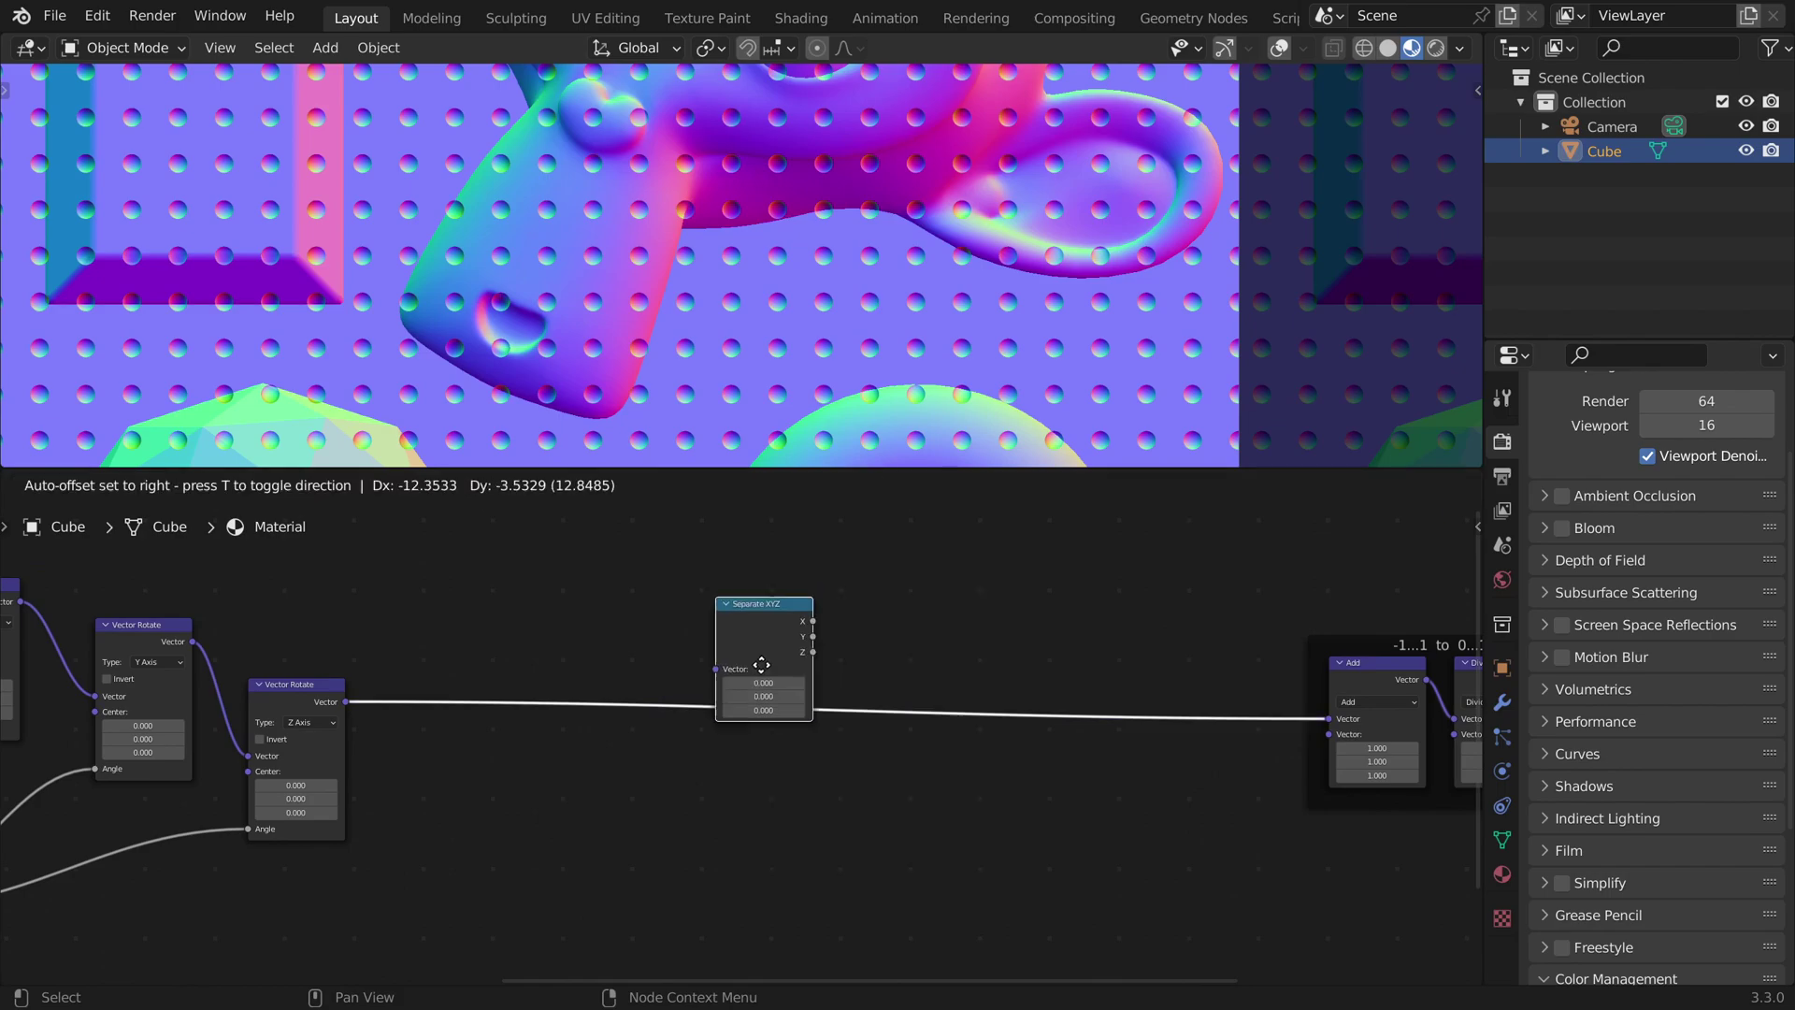
pyautogui.click(641, 724)
# Step: Insert a Combine XYZ node after Separate XYZ and link the X, Y and Z outputs to its matching inputs
pyautogui.scroll(5, 729, 684)
pyautogui.hotkey('shift', 'a')
pyautogui.click(856, 609)
pyautogui.write('combine')
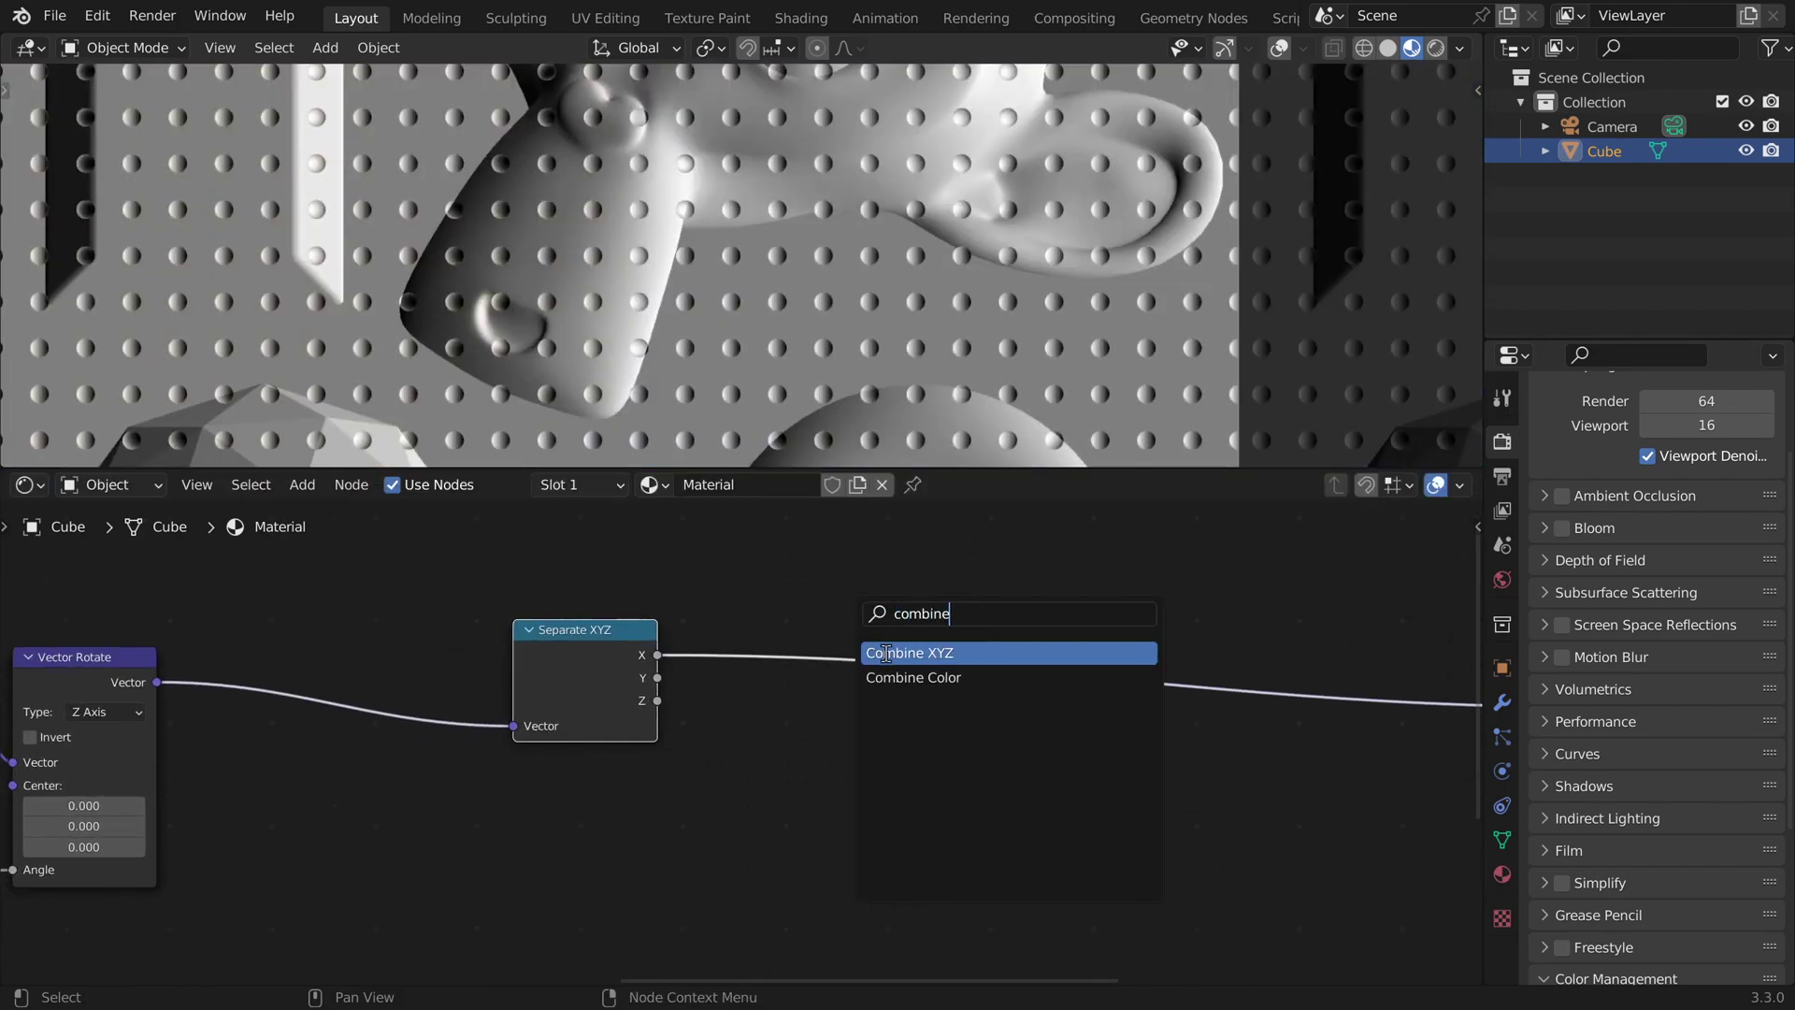
pyautogui.press('Return')
pyautogui.click(775, 657)
pyautogui.scroll(3, 710, 658)
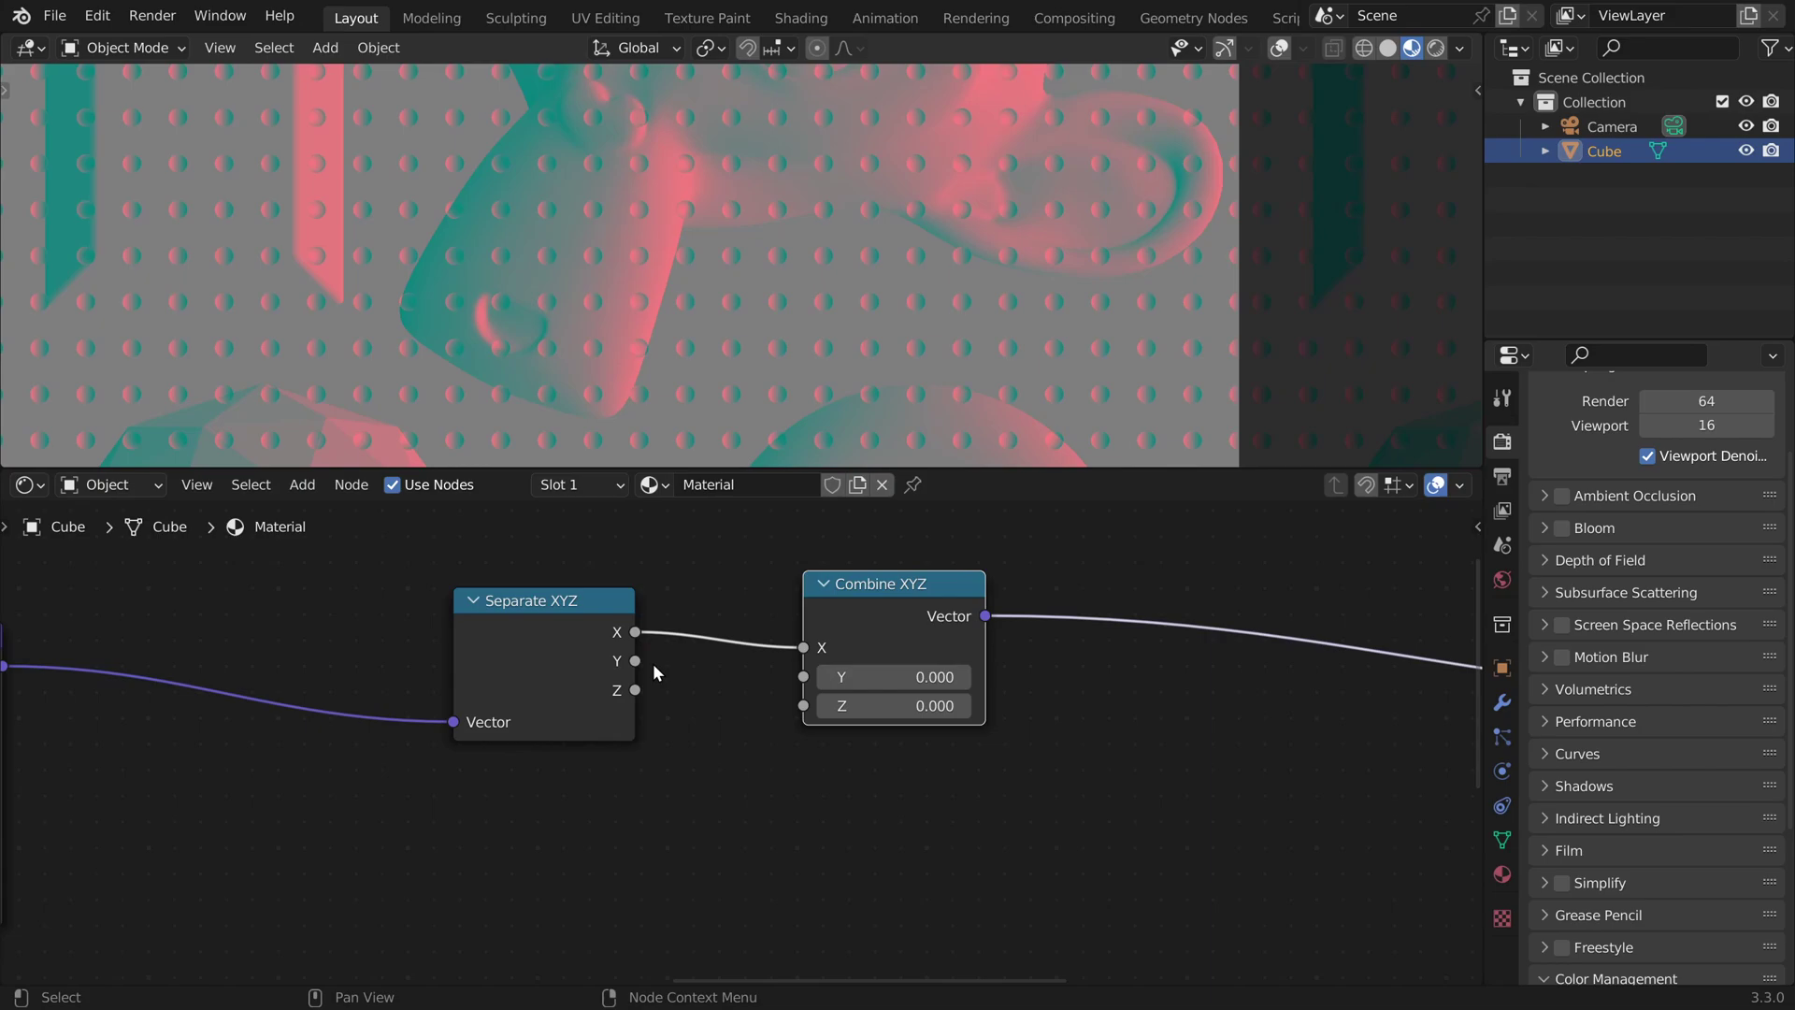
pyautogui.moveTo(635, 660); pyautogui.dragTo(796, 665)
# Step: Insert a Min Max Clamp node on the Z link between Separate XYZ and Combine XYZ
pyautogui.write('cl')
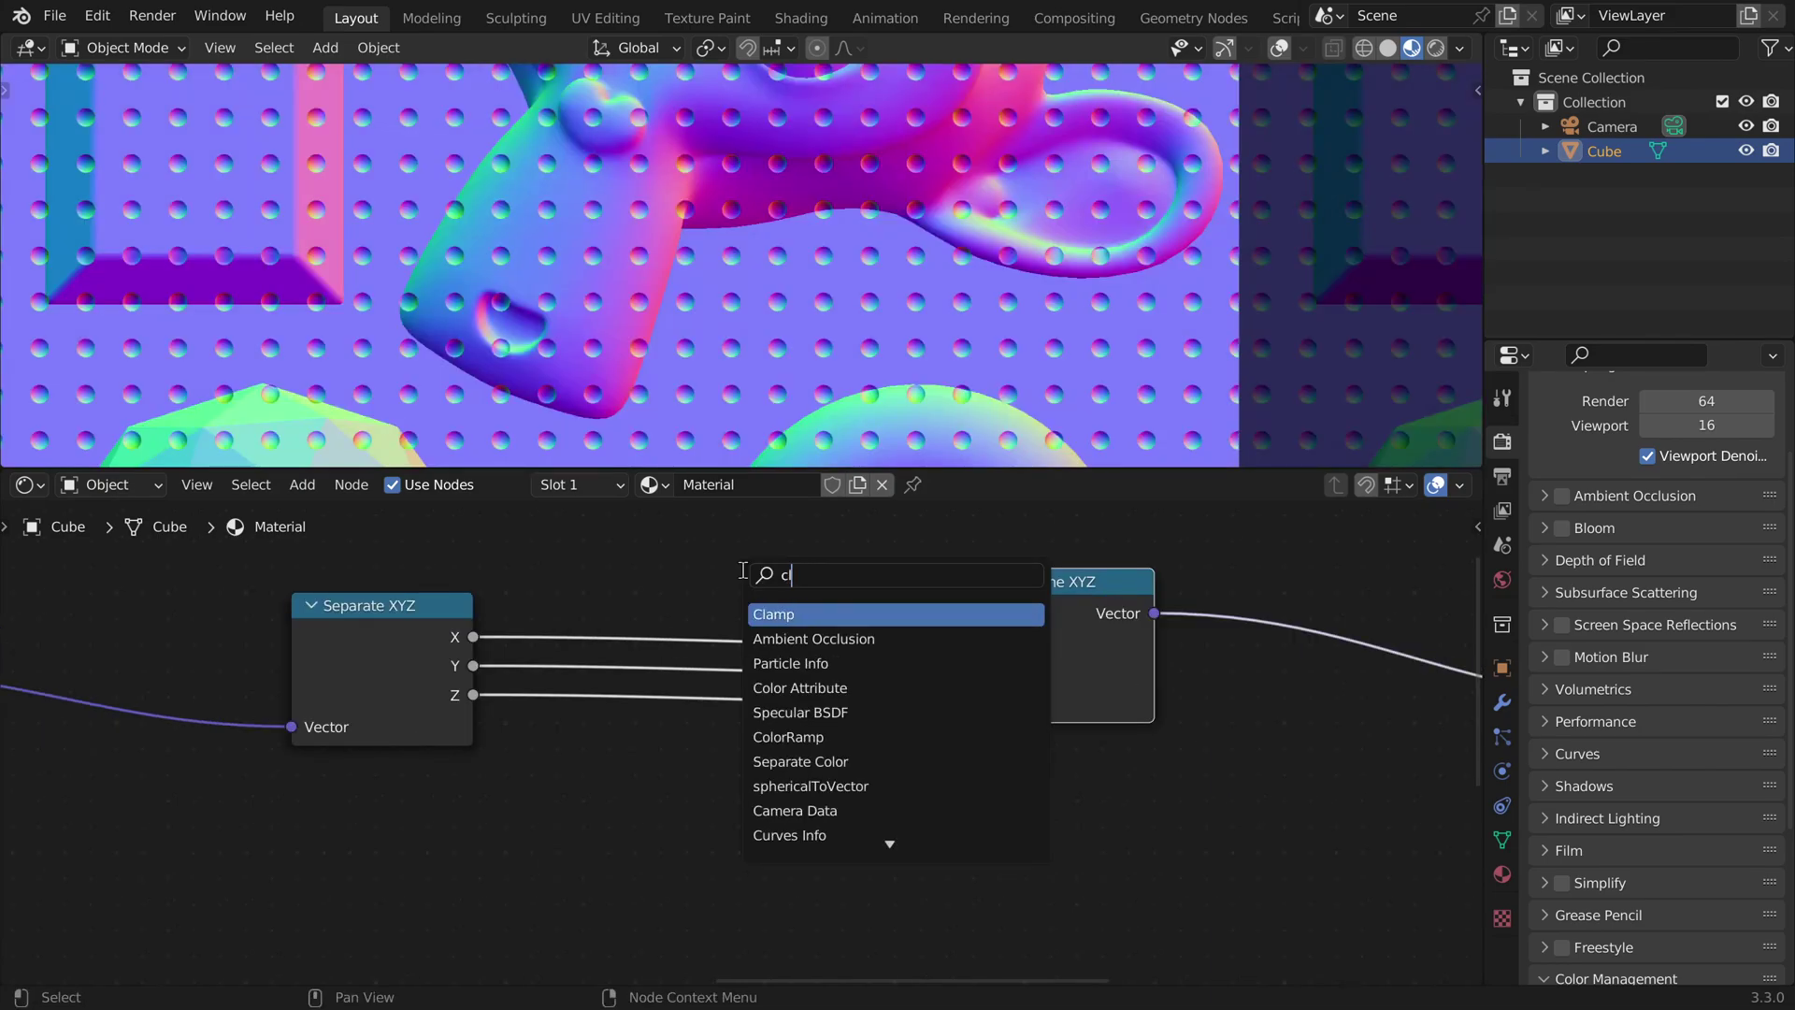
pyautogui.press('Return')
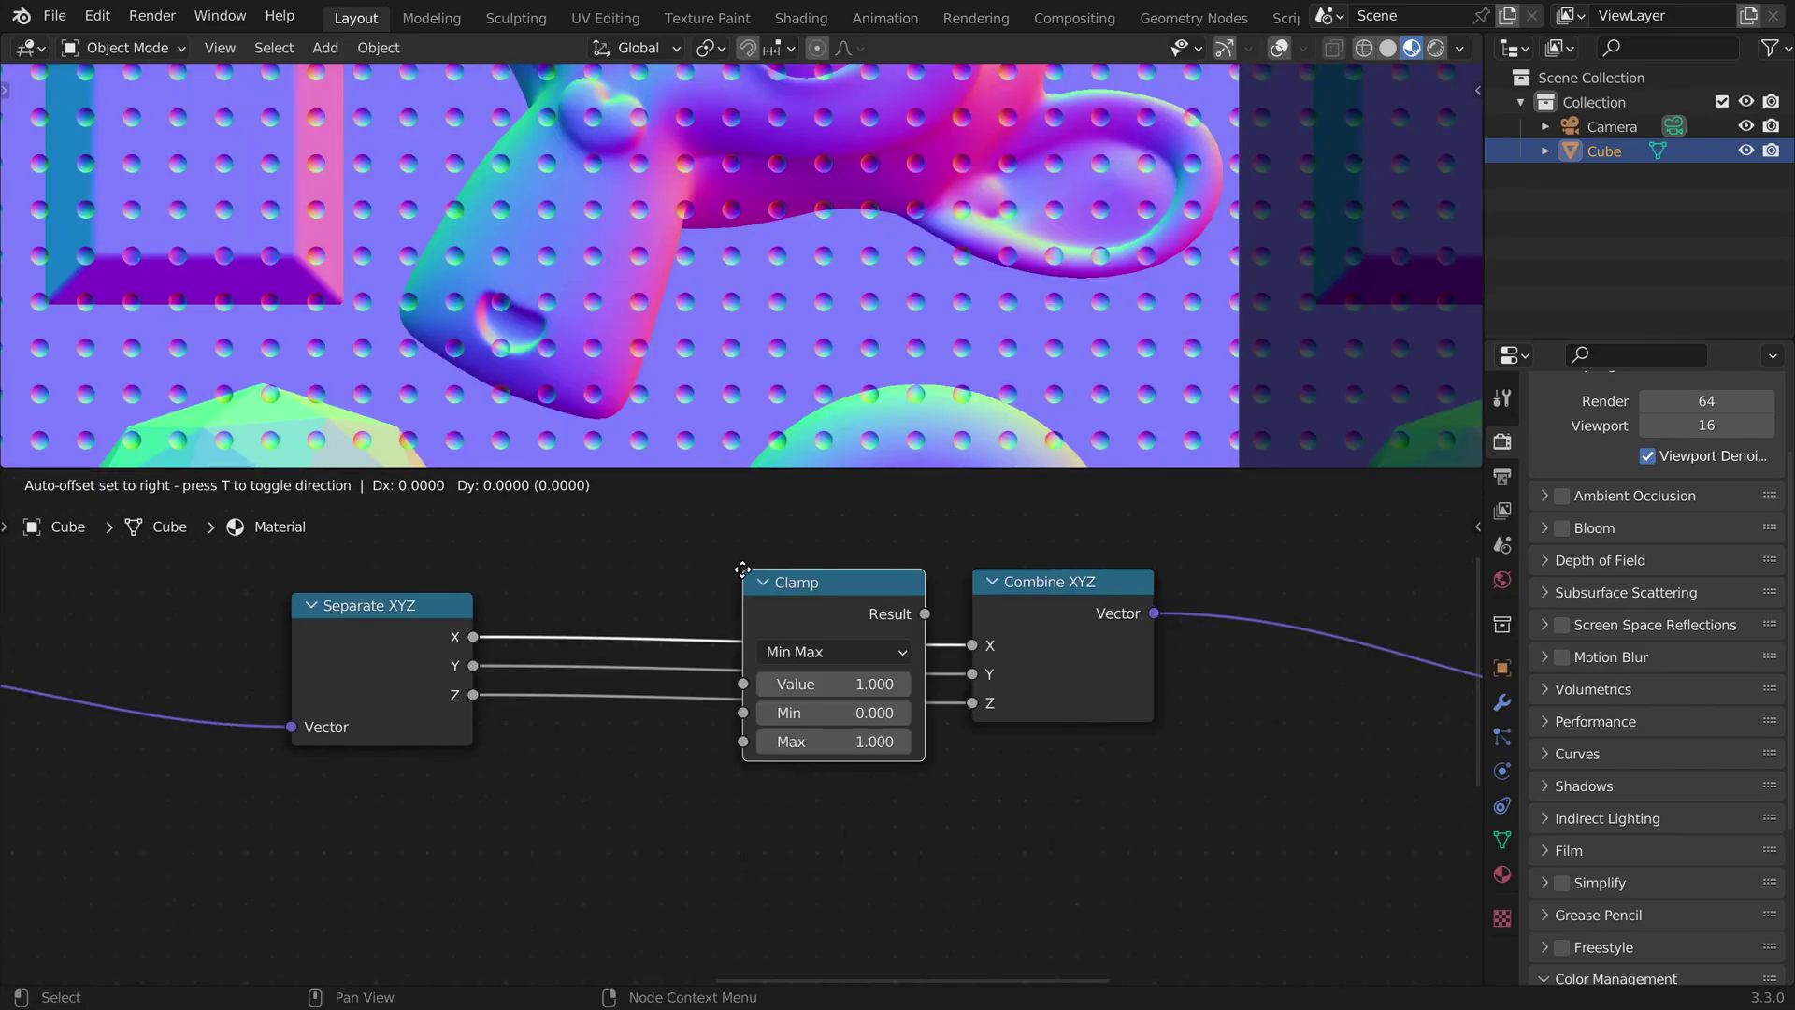
pyautogui.click(640, 683)
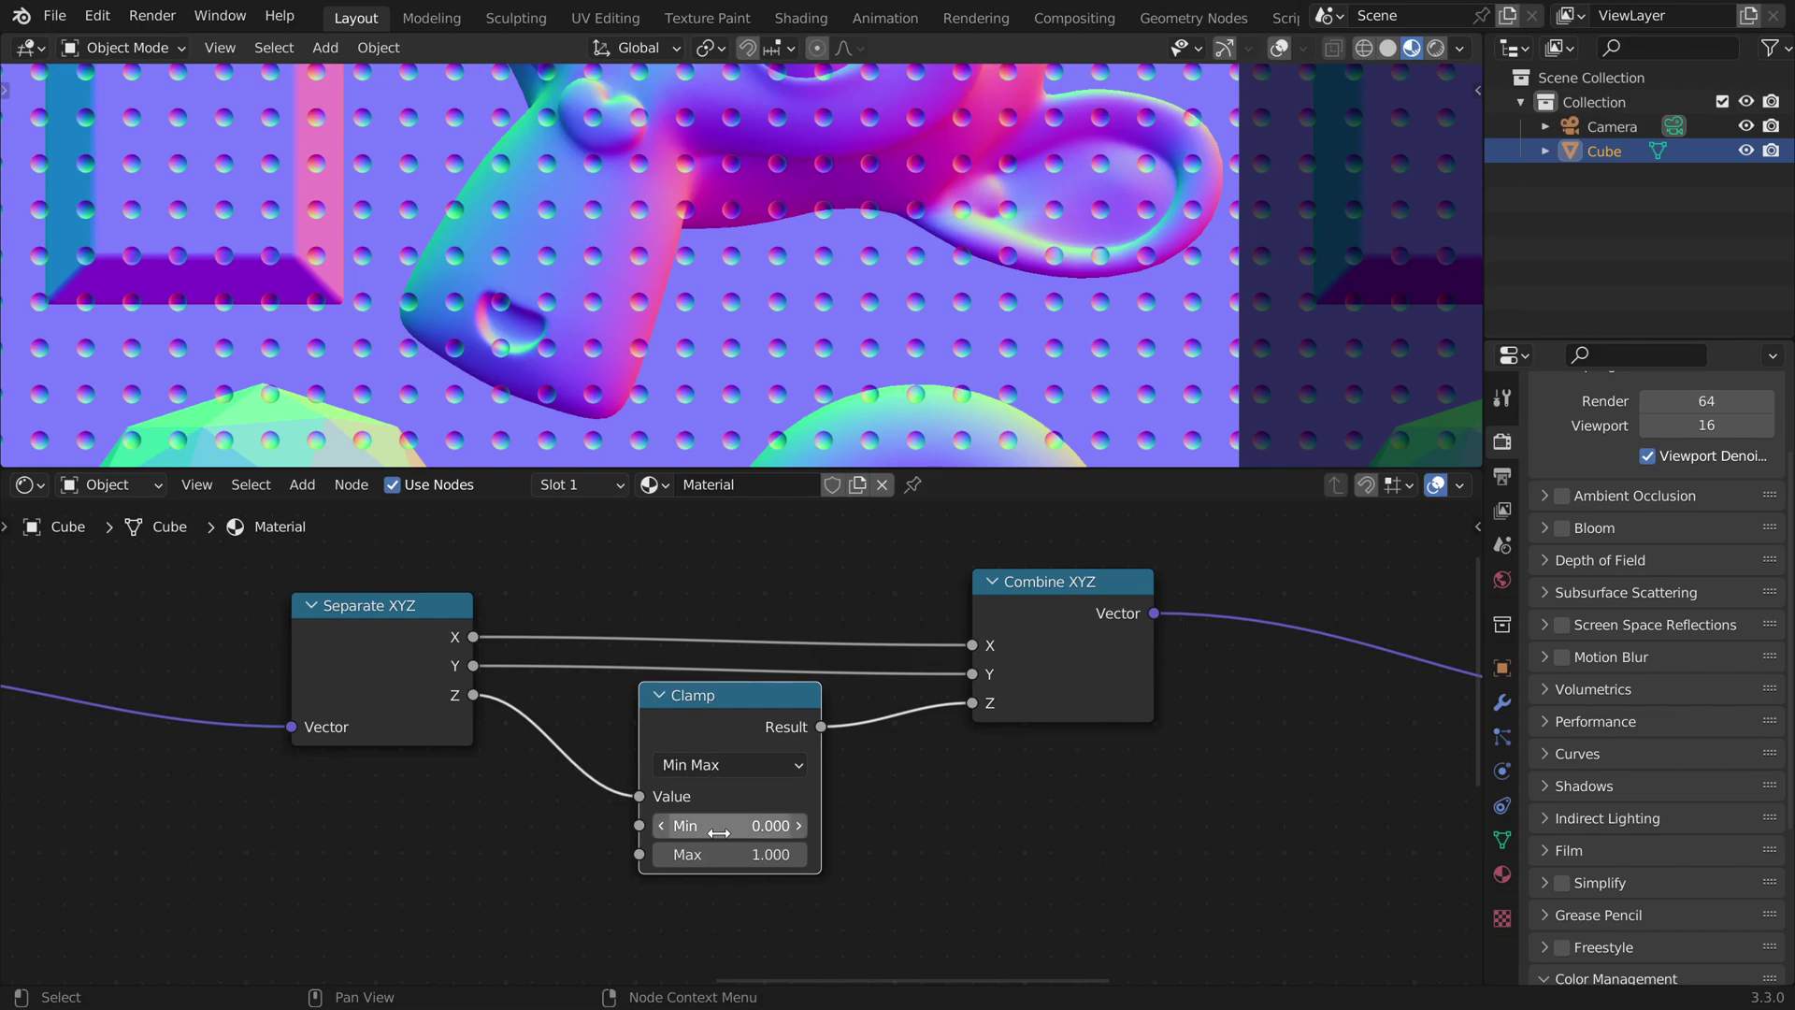
# Step: Mute and unmute the Clamp node repeatedly to compare the normals with and without the Z limit
pyautogui.press('m')
pyautogui.press('m')
pyautogui.press('m')
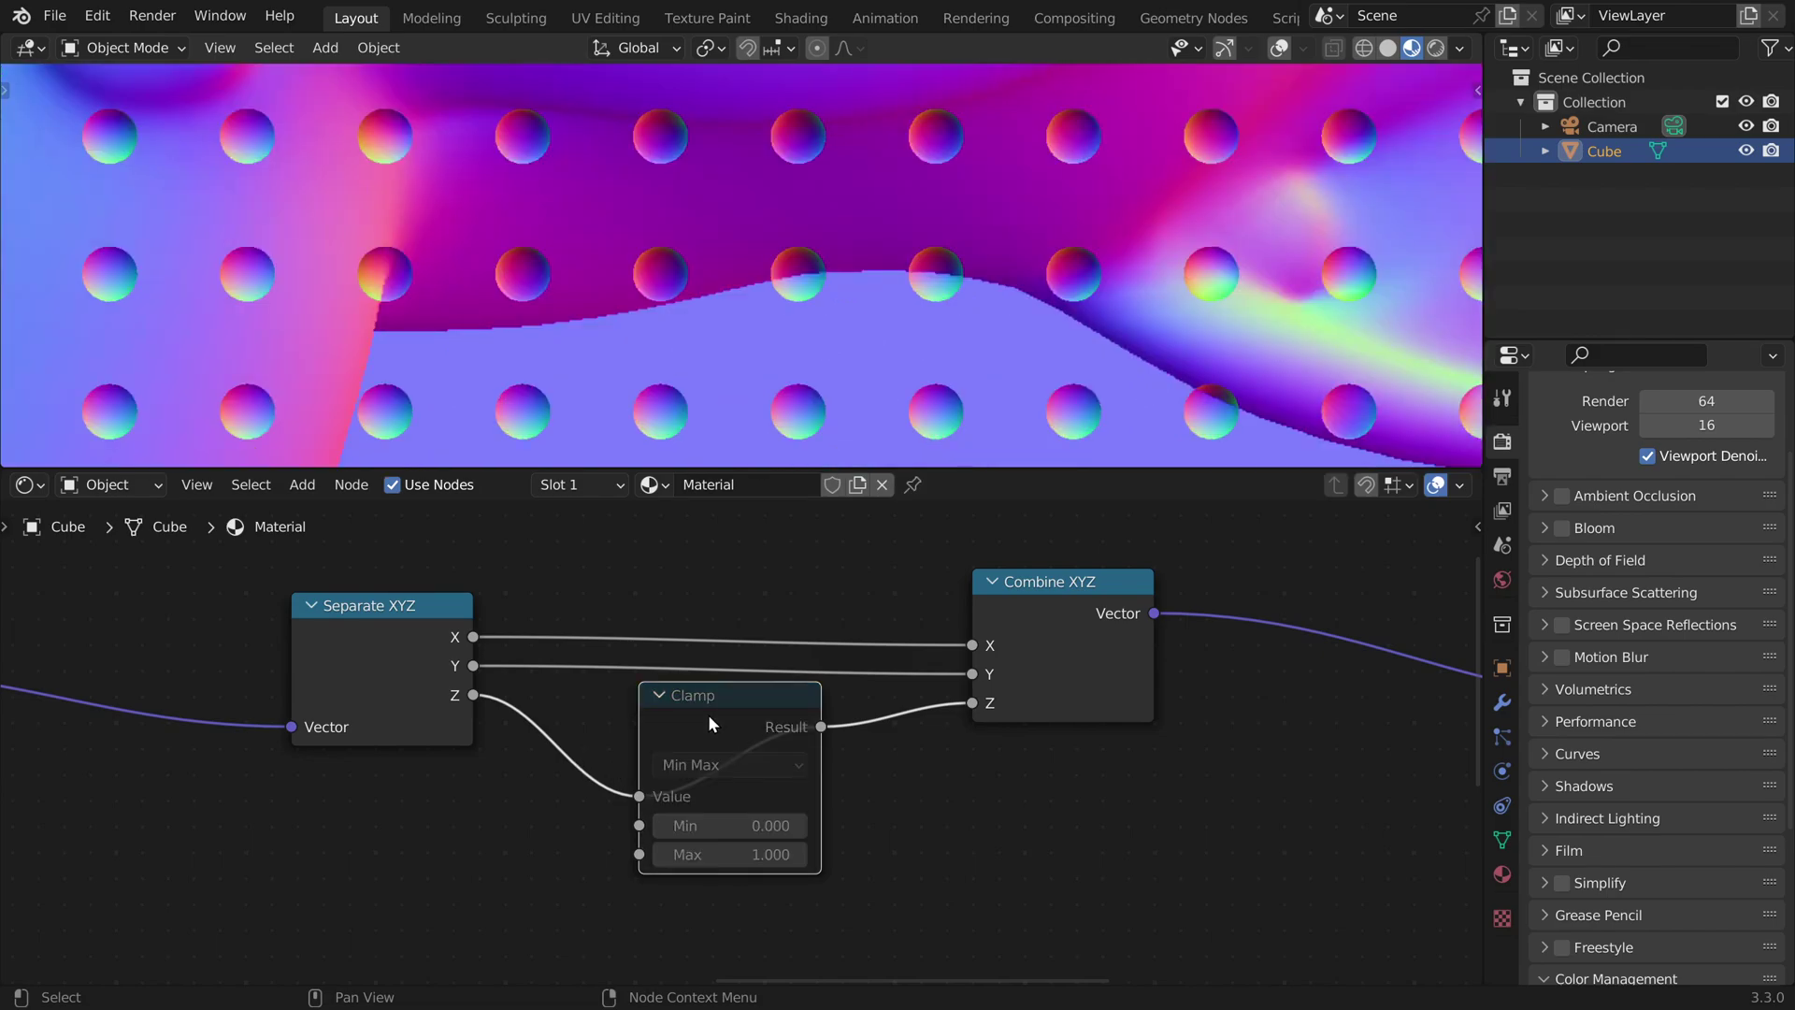
pyautogui.press('m')
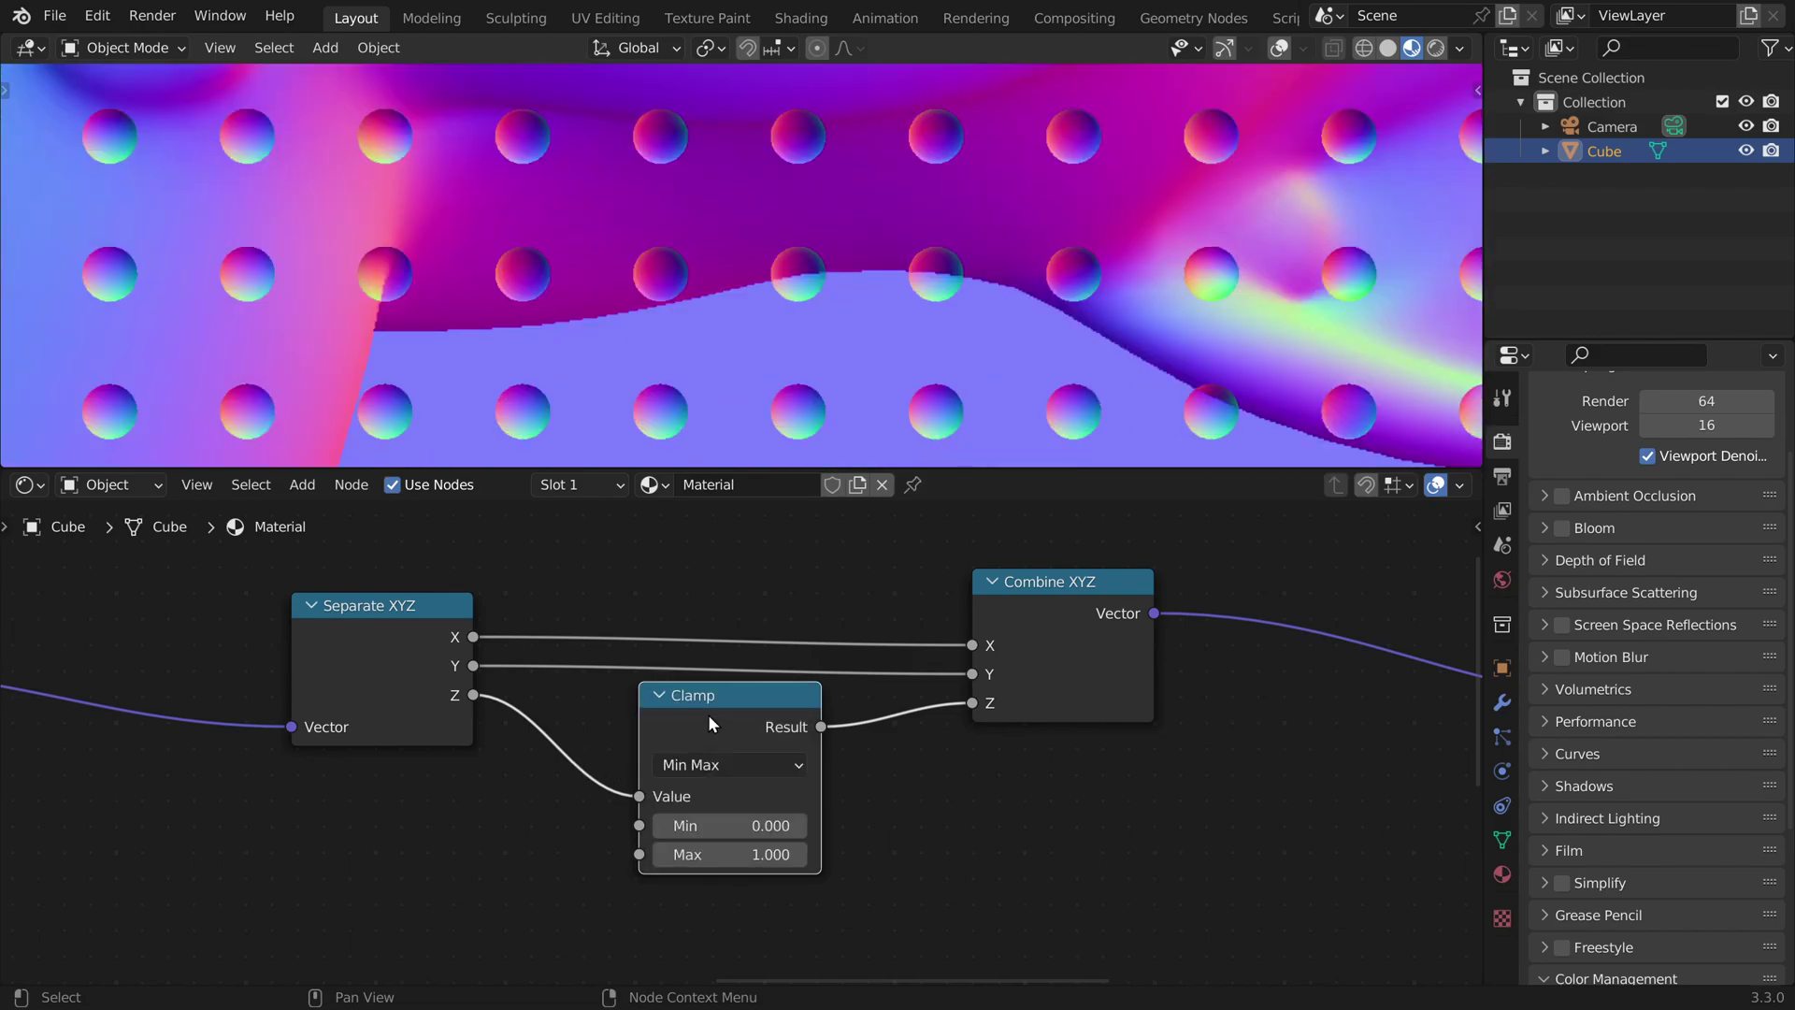
# Step: Insert a Vector Math node after Combine XYZ and set its operation to Normalize
pyautogui.scroll(-2, 705, 658)
pyautogui.hotkey('shift', 'a')
pyautogui.click(911, 597)
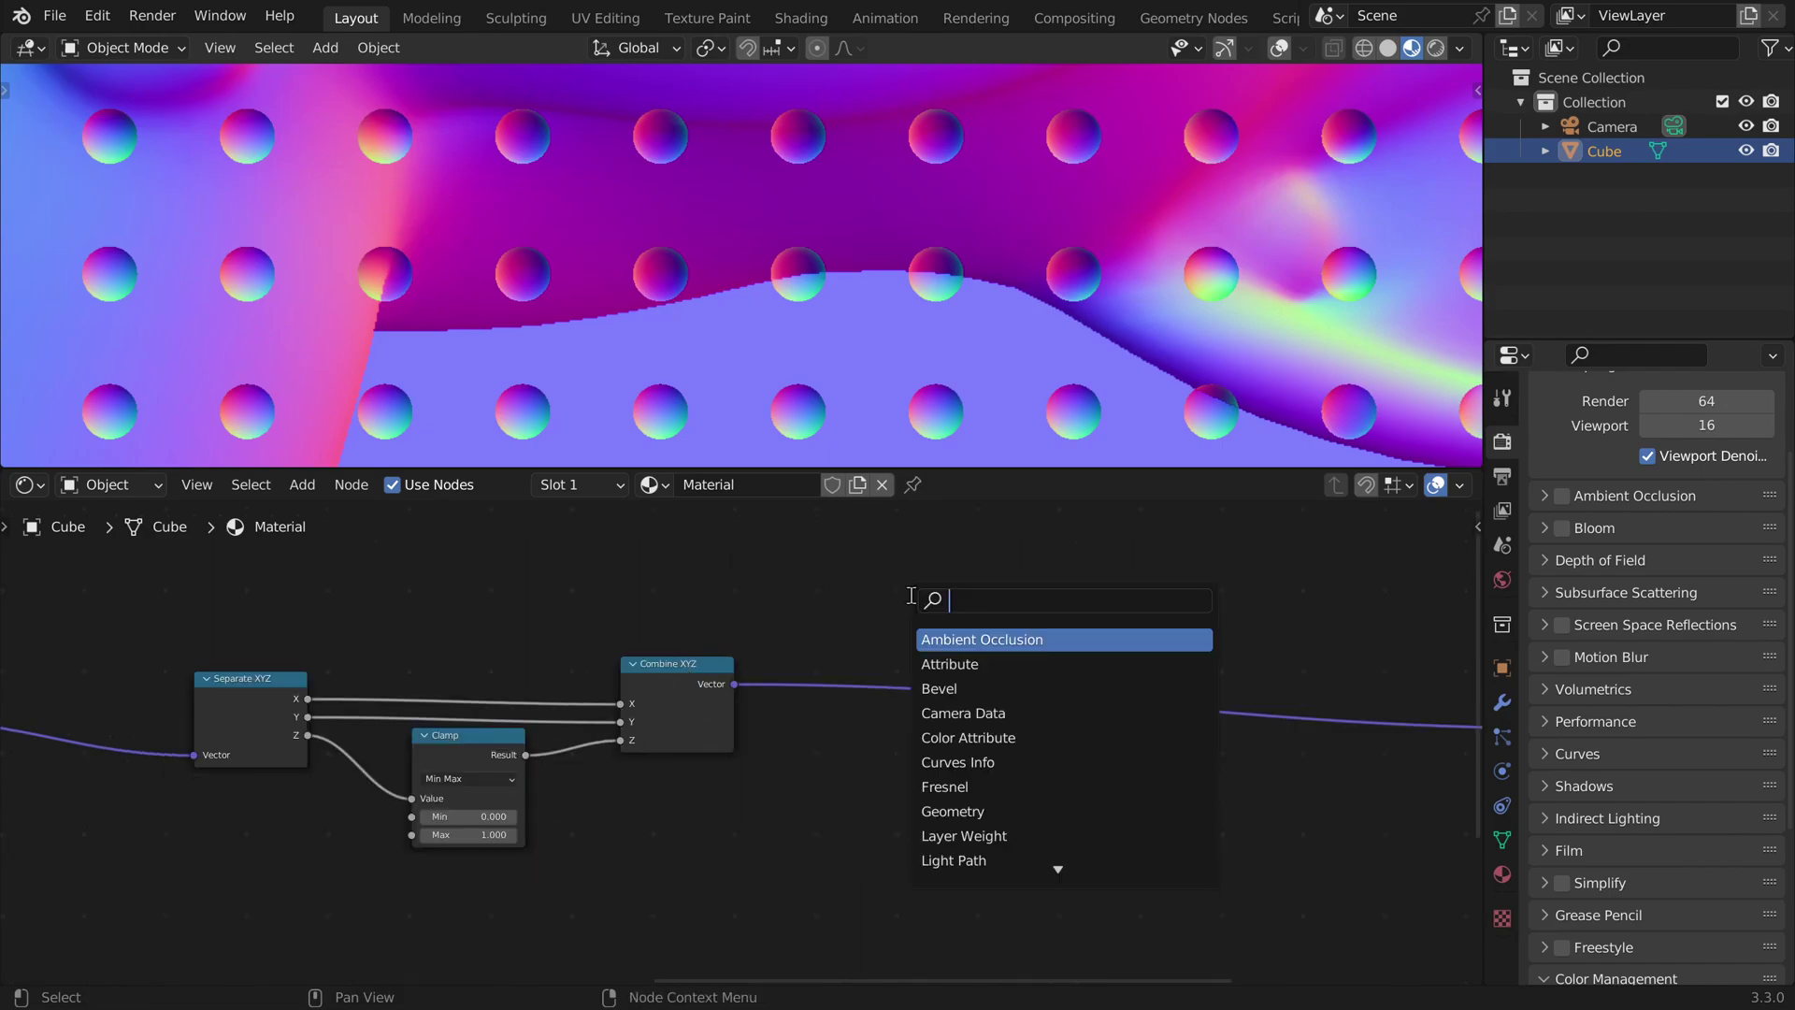
pyautogui.write('vector')
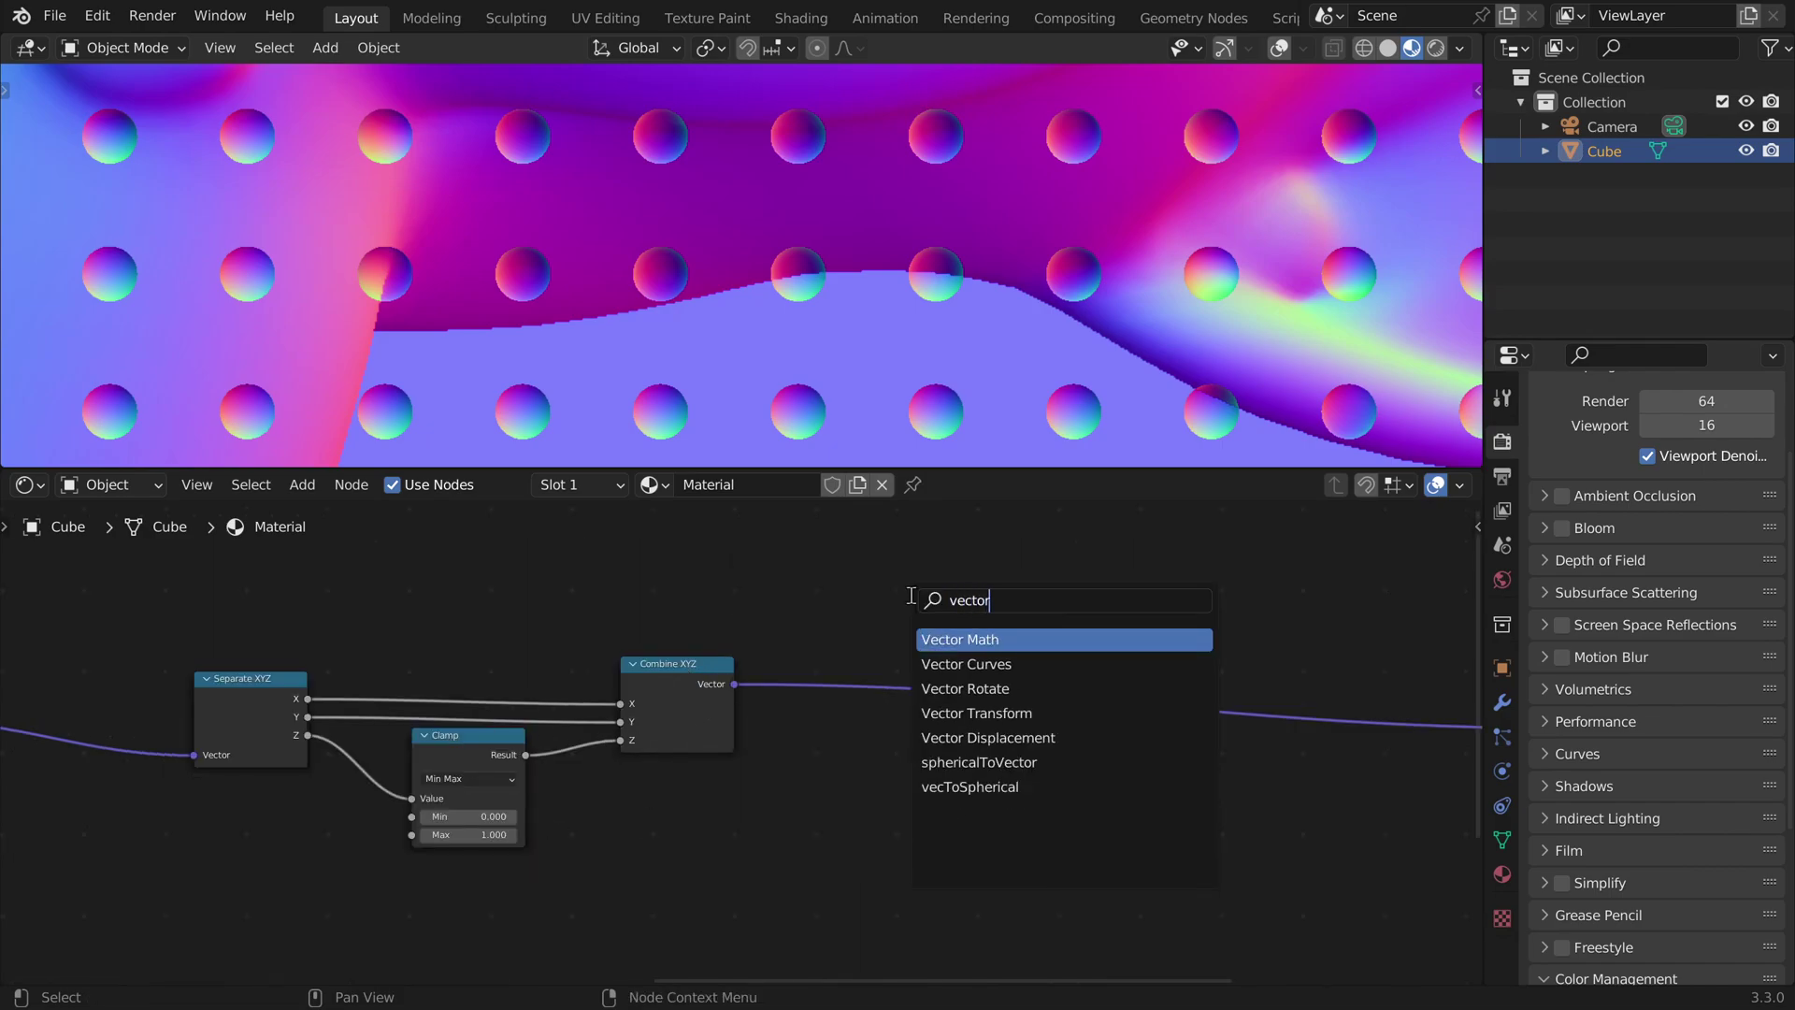
pyautogui.press('Return')
pyautogui.click(842, 637)
pyautogui.scroll(2, 841, 637)
pyautogui.click(902, 642)
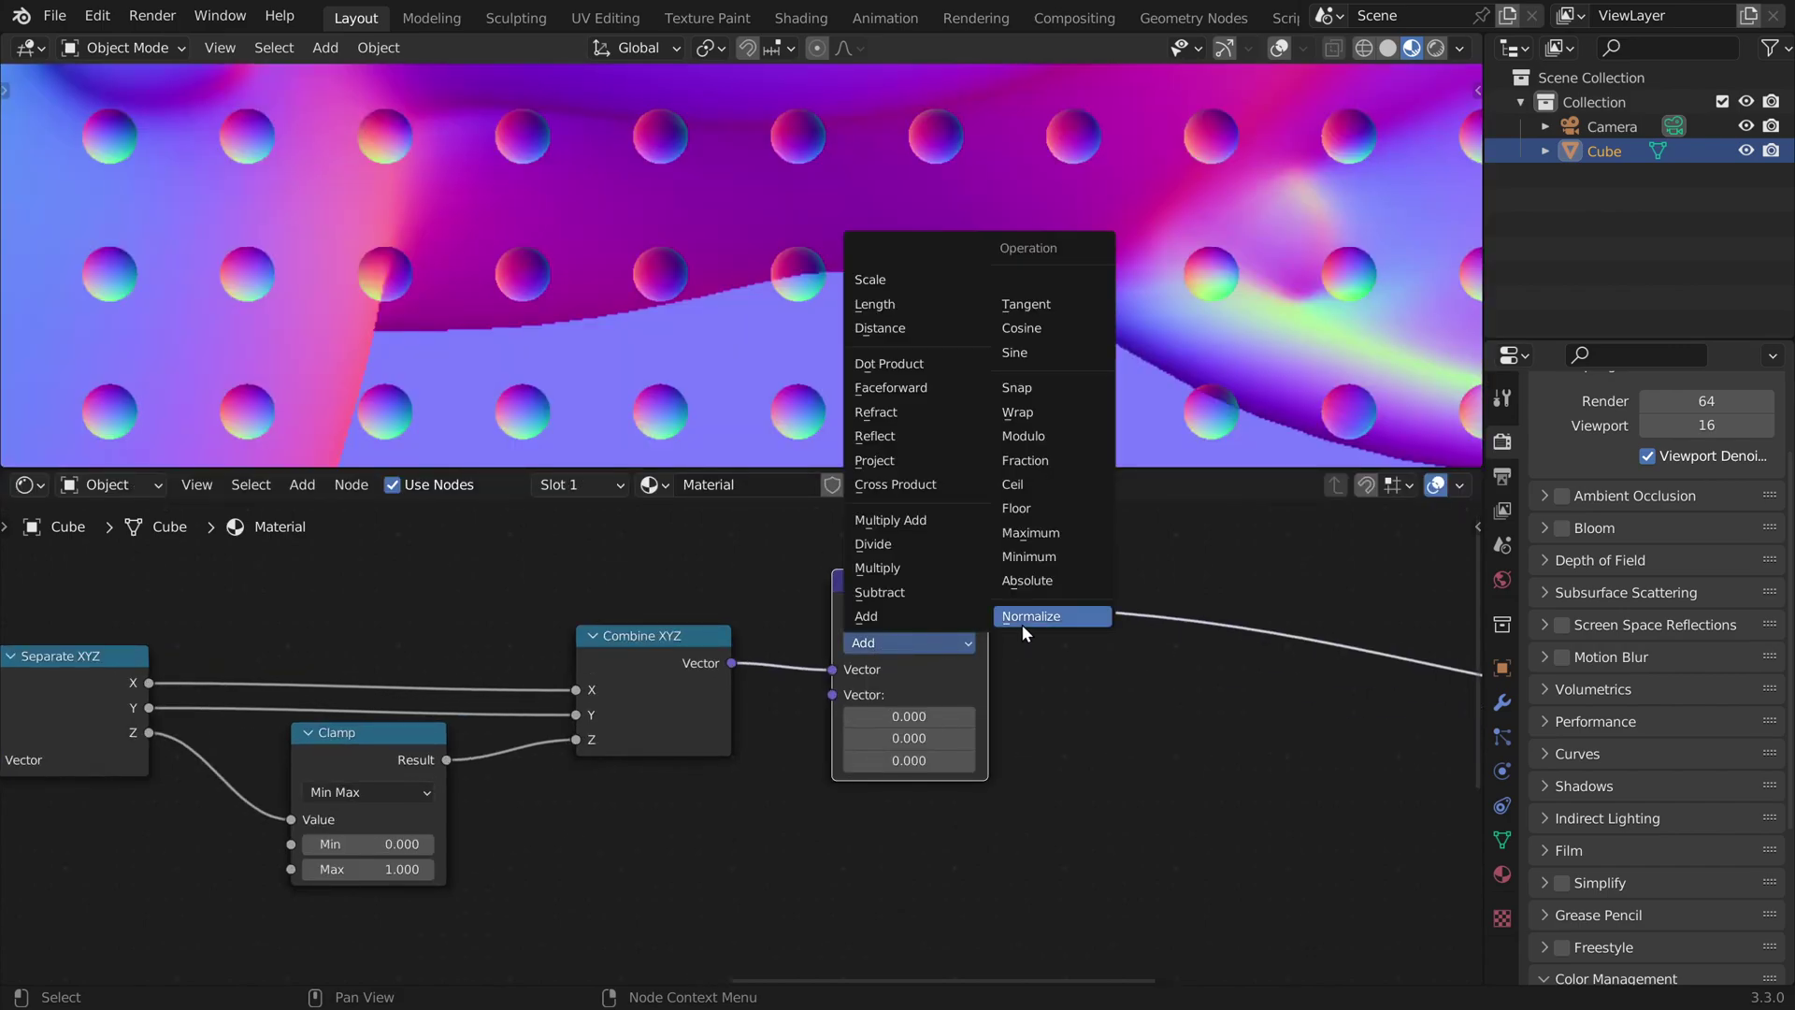
pyautogui.click(1021, 621)
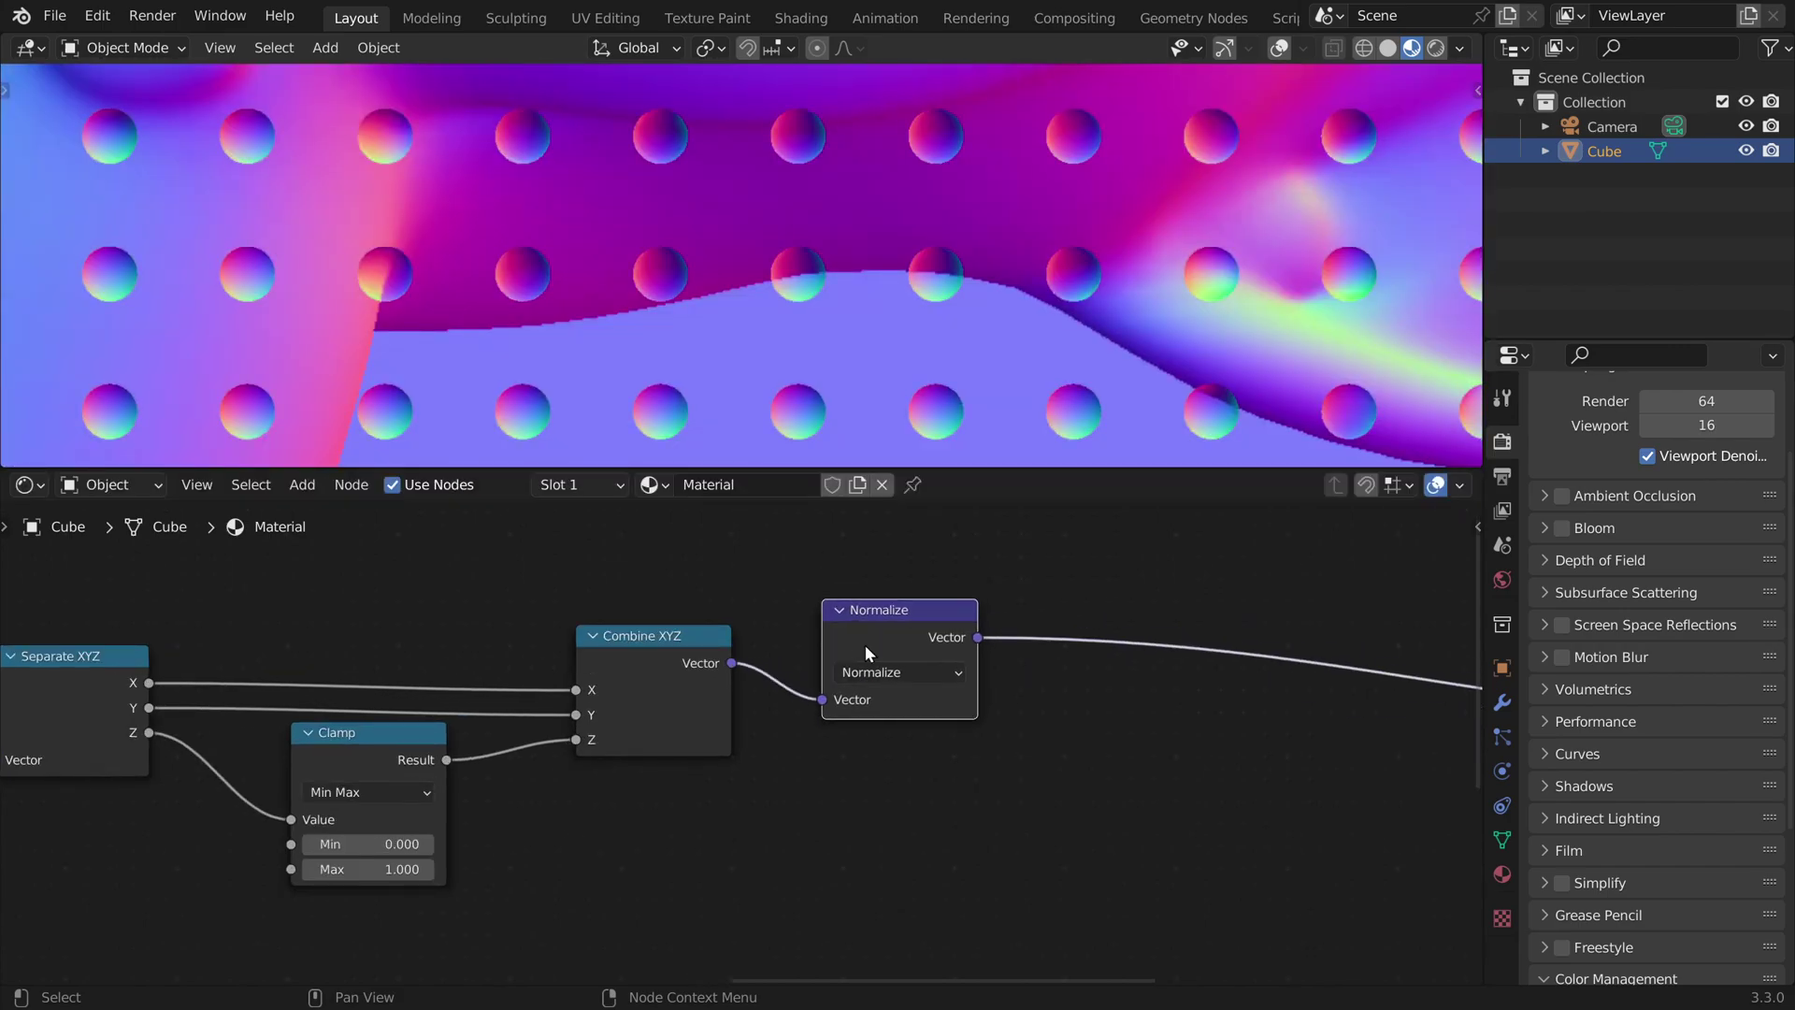
# Step: Duplicate the Normalize node and insert the copy between the detail map's Subtract node and the first Vector Rotate
pyautogui.scroll(-3, 865, 643)
pyautogui.hotkey('shift', 'd')
pyautogui.moveTo(523, 621); pyautogui.dragTo(1015, 668, button='middle')
pyautogui.scroll(-3, 1016, 668)
pyautogui.press('g')
pyautogui.click(302, 579)
pyautogui.scroll(7, 286, 587)
pyautogui.moveTo(412, 657); pyautogui.dragTo(640, 574, button='middle')
pyautogui.press('g')
pyautogui.click(745, 752)
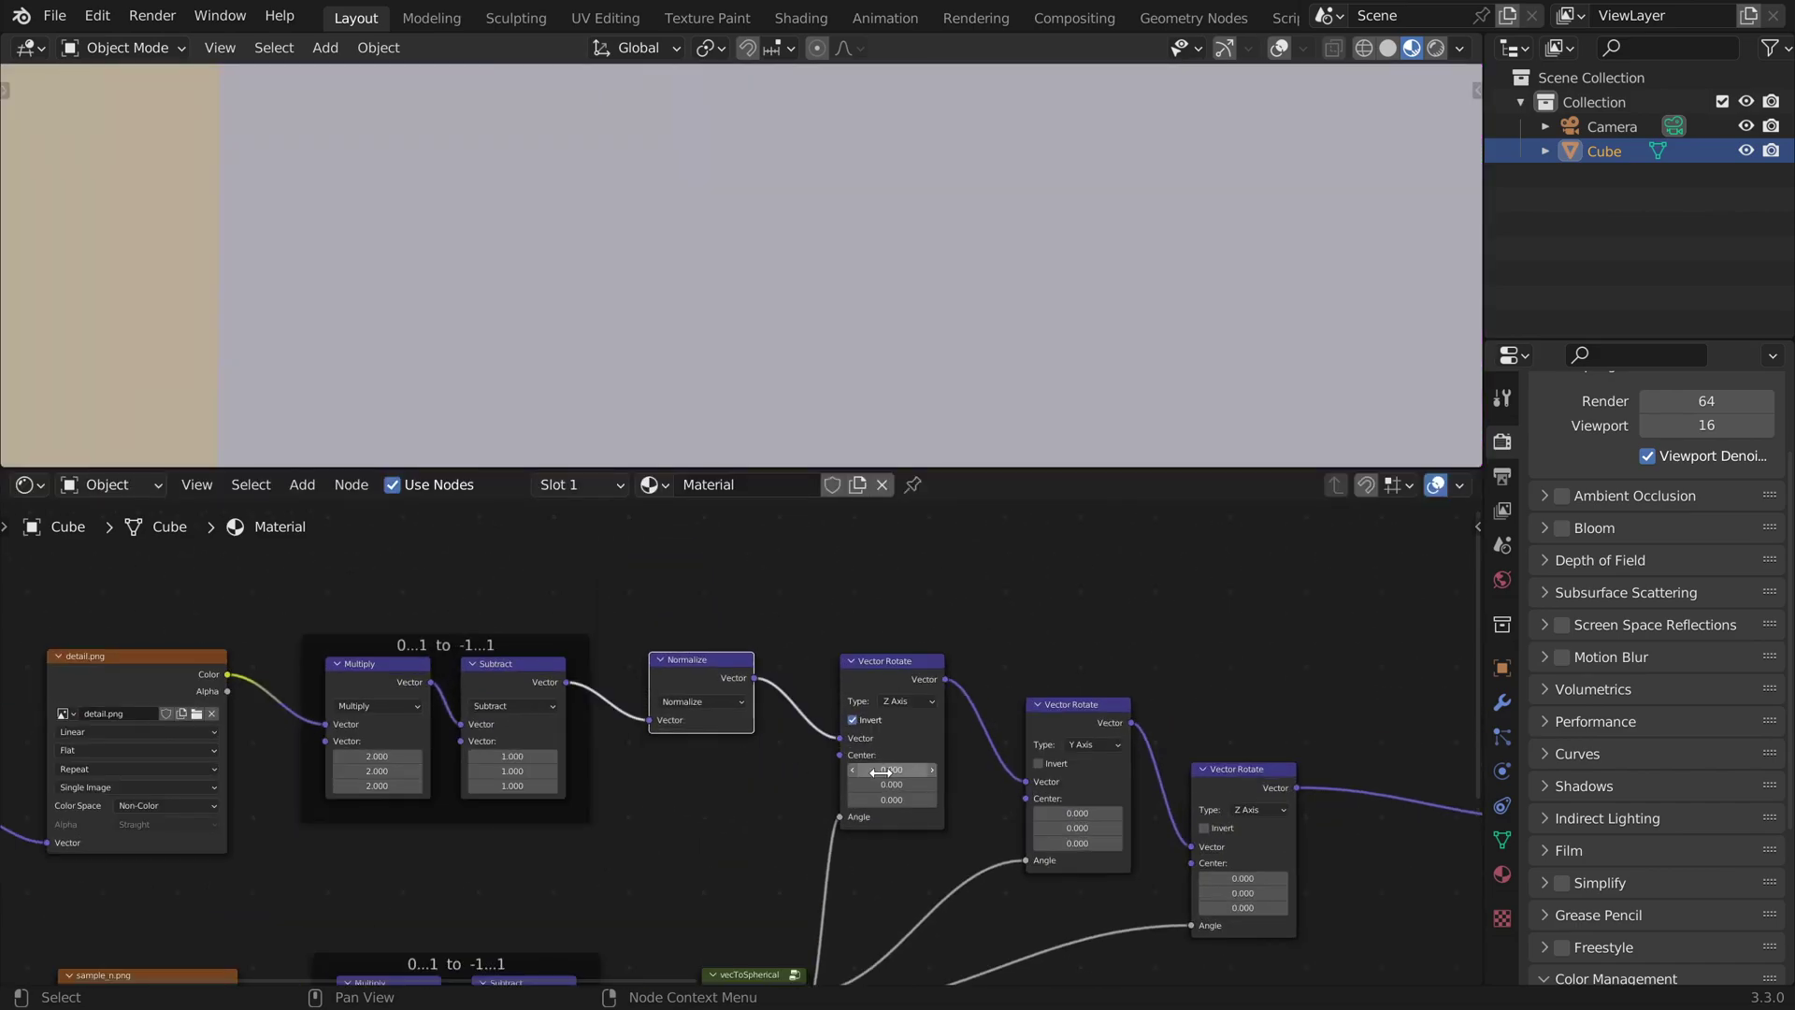
# Step: Duplicate the Normalize node again and insert it between the base map's Subtract node and vecToSpherical
pyautogui.moveTo(781, 758); pyautogui.dragTo(799, 651, button='middle')
pyautogui.hotkey('shift', 'd')
pyautogui.click(732, 898)
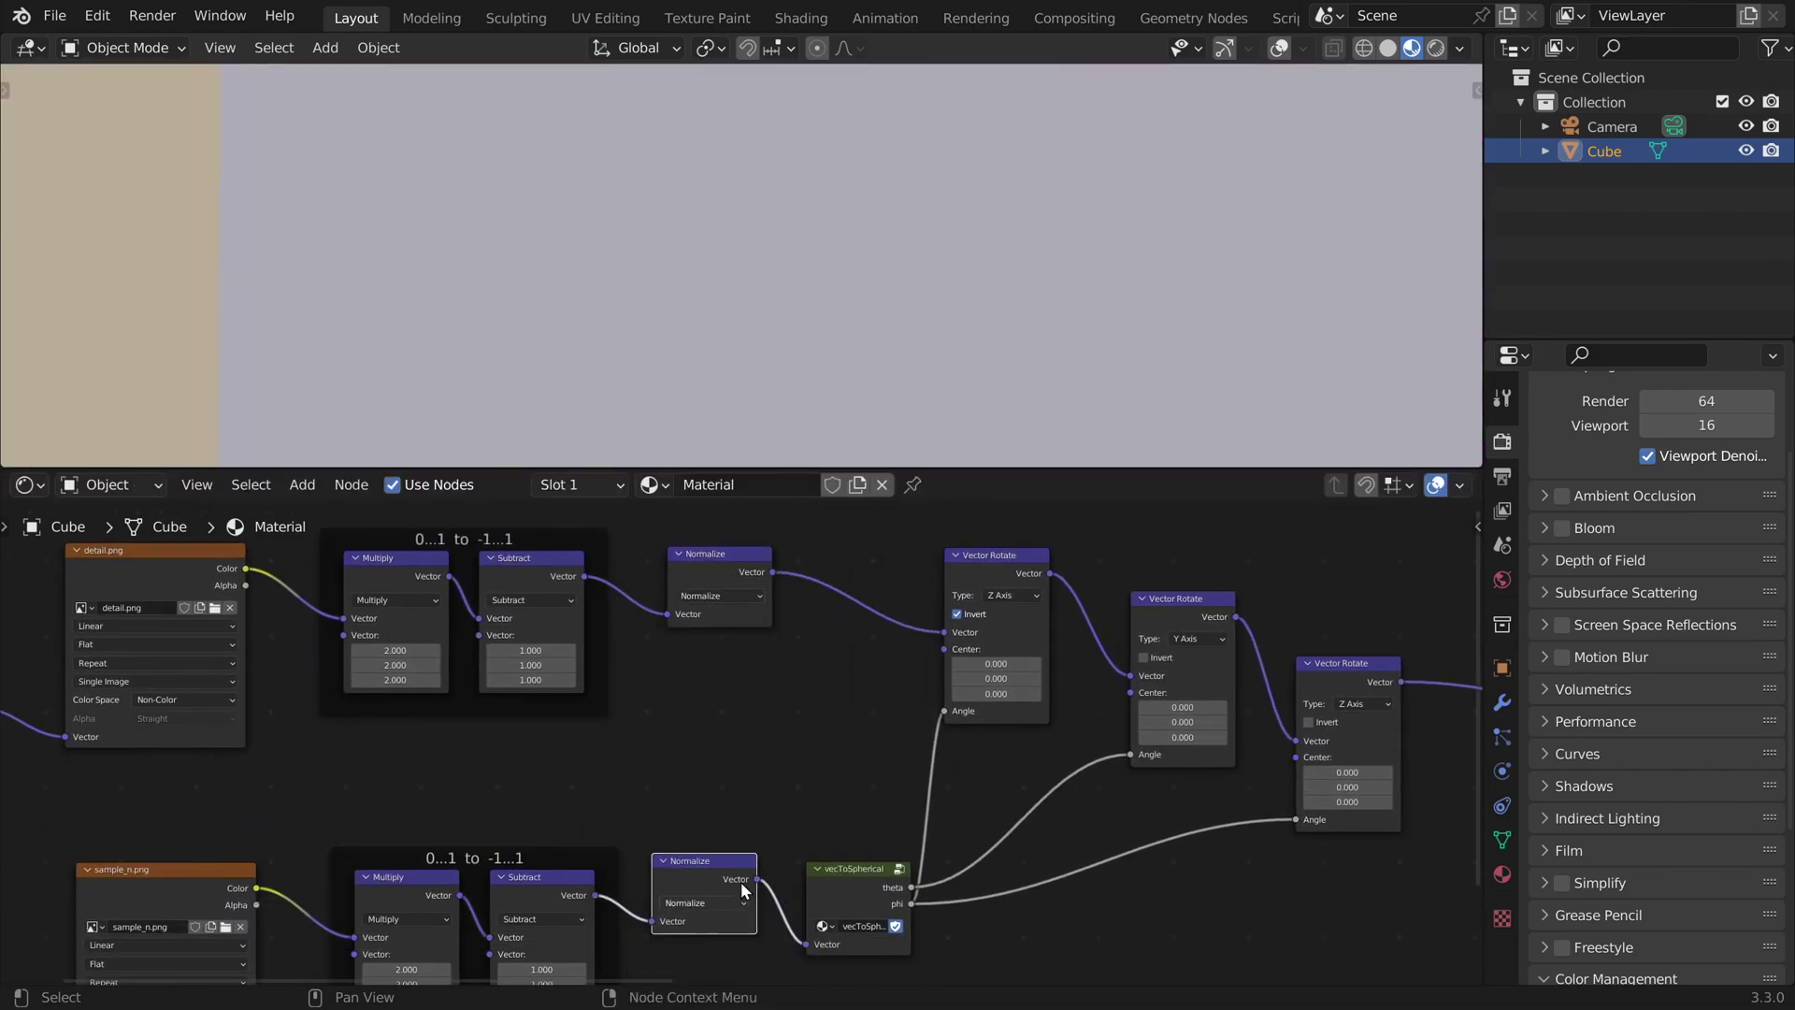
# Step: Frame the vecToSpherical node and the three Vector Rotate nodes together and label the frame "combine normal maps"
pyautogui.moveTo(1034, 569); pyautogui.dragTo(482, 919)
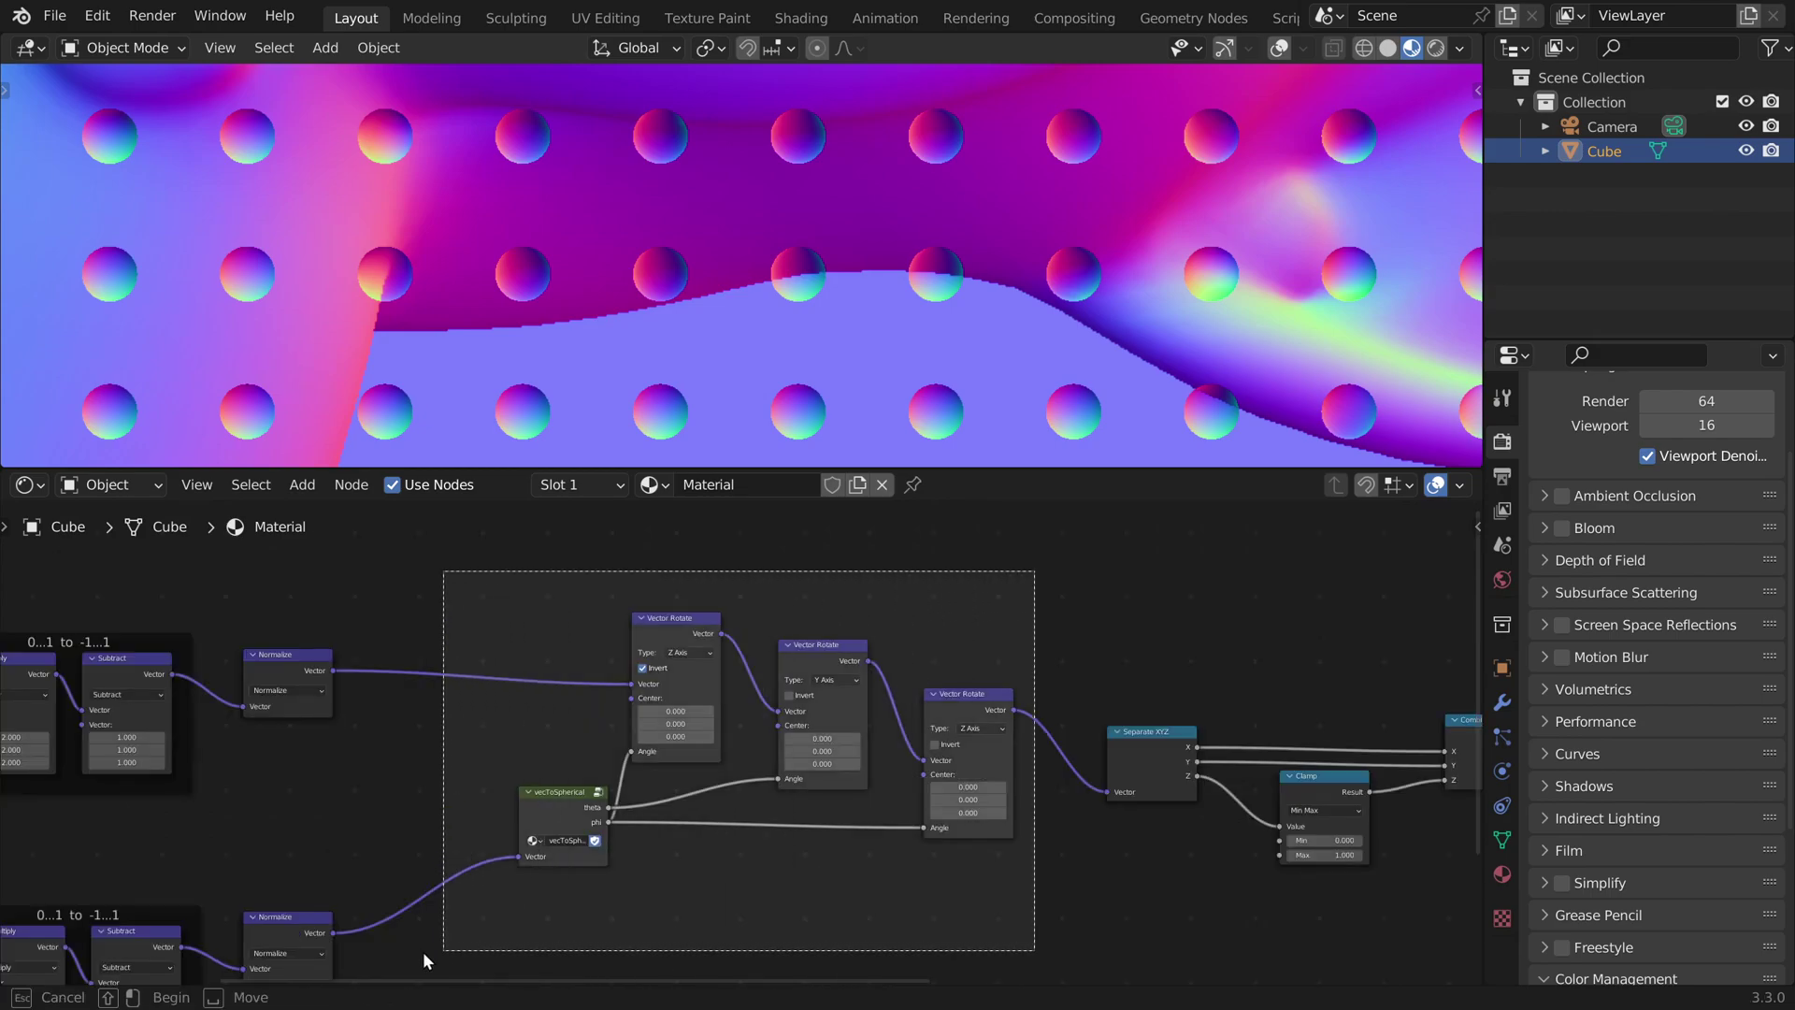
pyautogui.hotkey('ctrl', 'j')
pyautogui.click(709, 599)
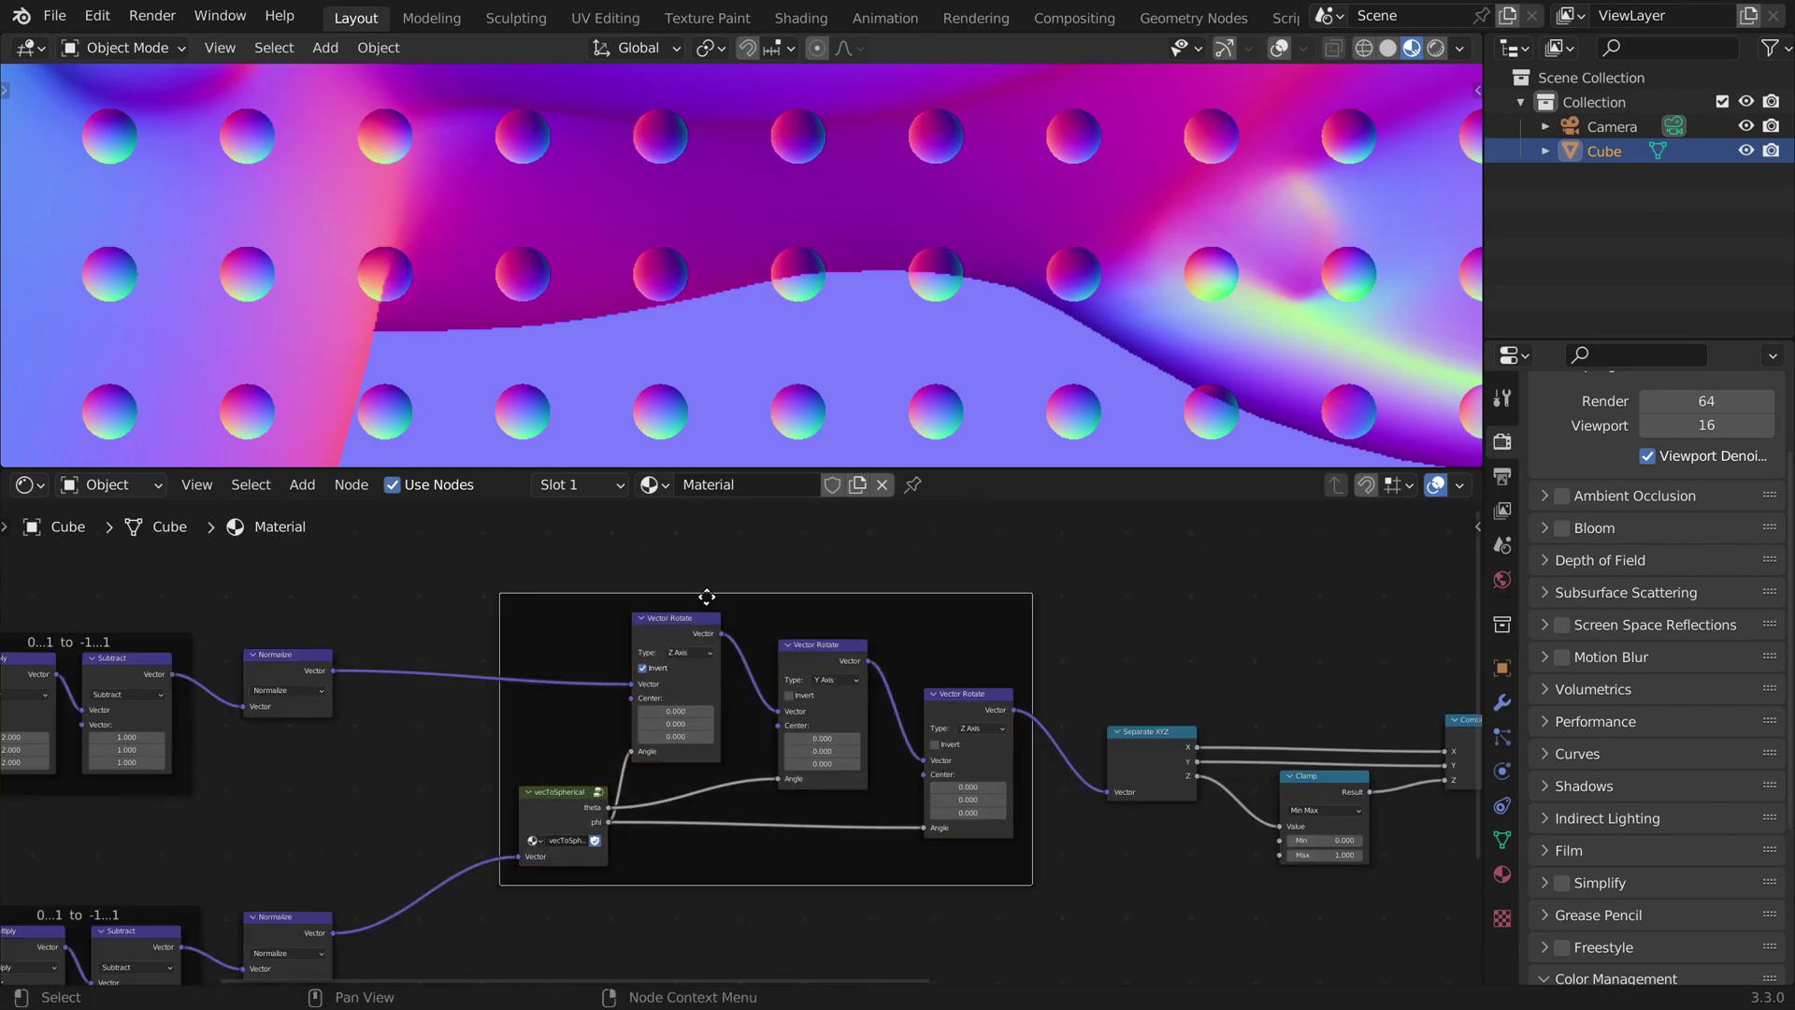
pyautogui.press('F2')
pyautogui.write('combine normal maps')
pyautogui.press('Return')
# Step: Frame the Separate XYZ, Clamp, Combine XYZ and final Normalize nodes and label the frame "limit Z coordinate"
pyautogui.moveTo(981, 645); pyautogui.dragTo(484, 643, button='middle')
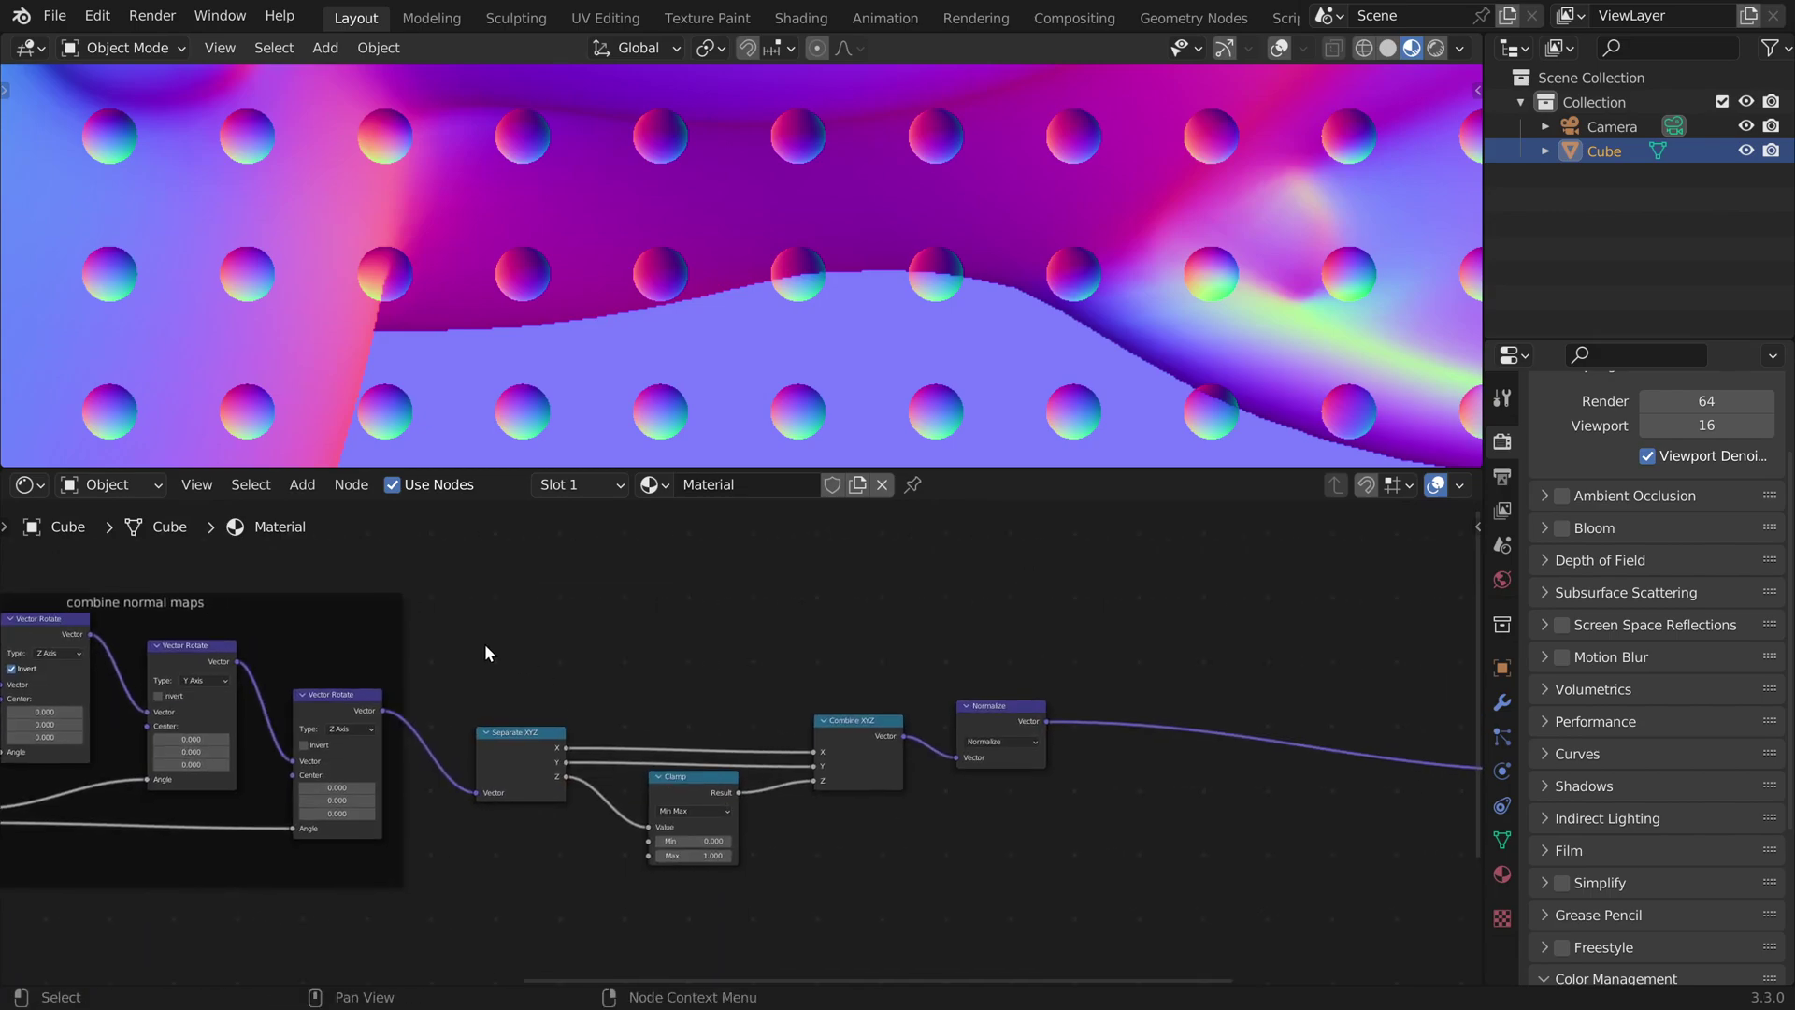
pyautogui.moveTo(483, 637); pyautogui.dragTo(1112, 895)
pyautogui.hotkey('ctrl', 'j')
pyautogui.press('F2')
pyautogui.write('limit Z coordinate')
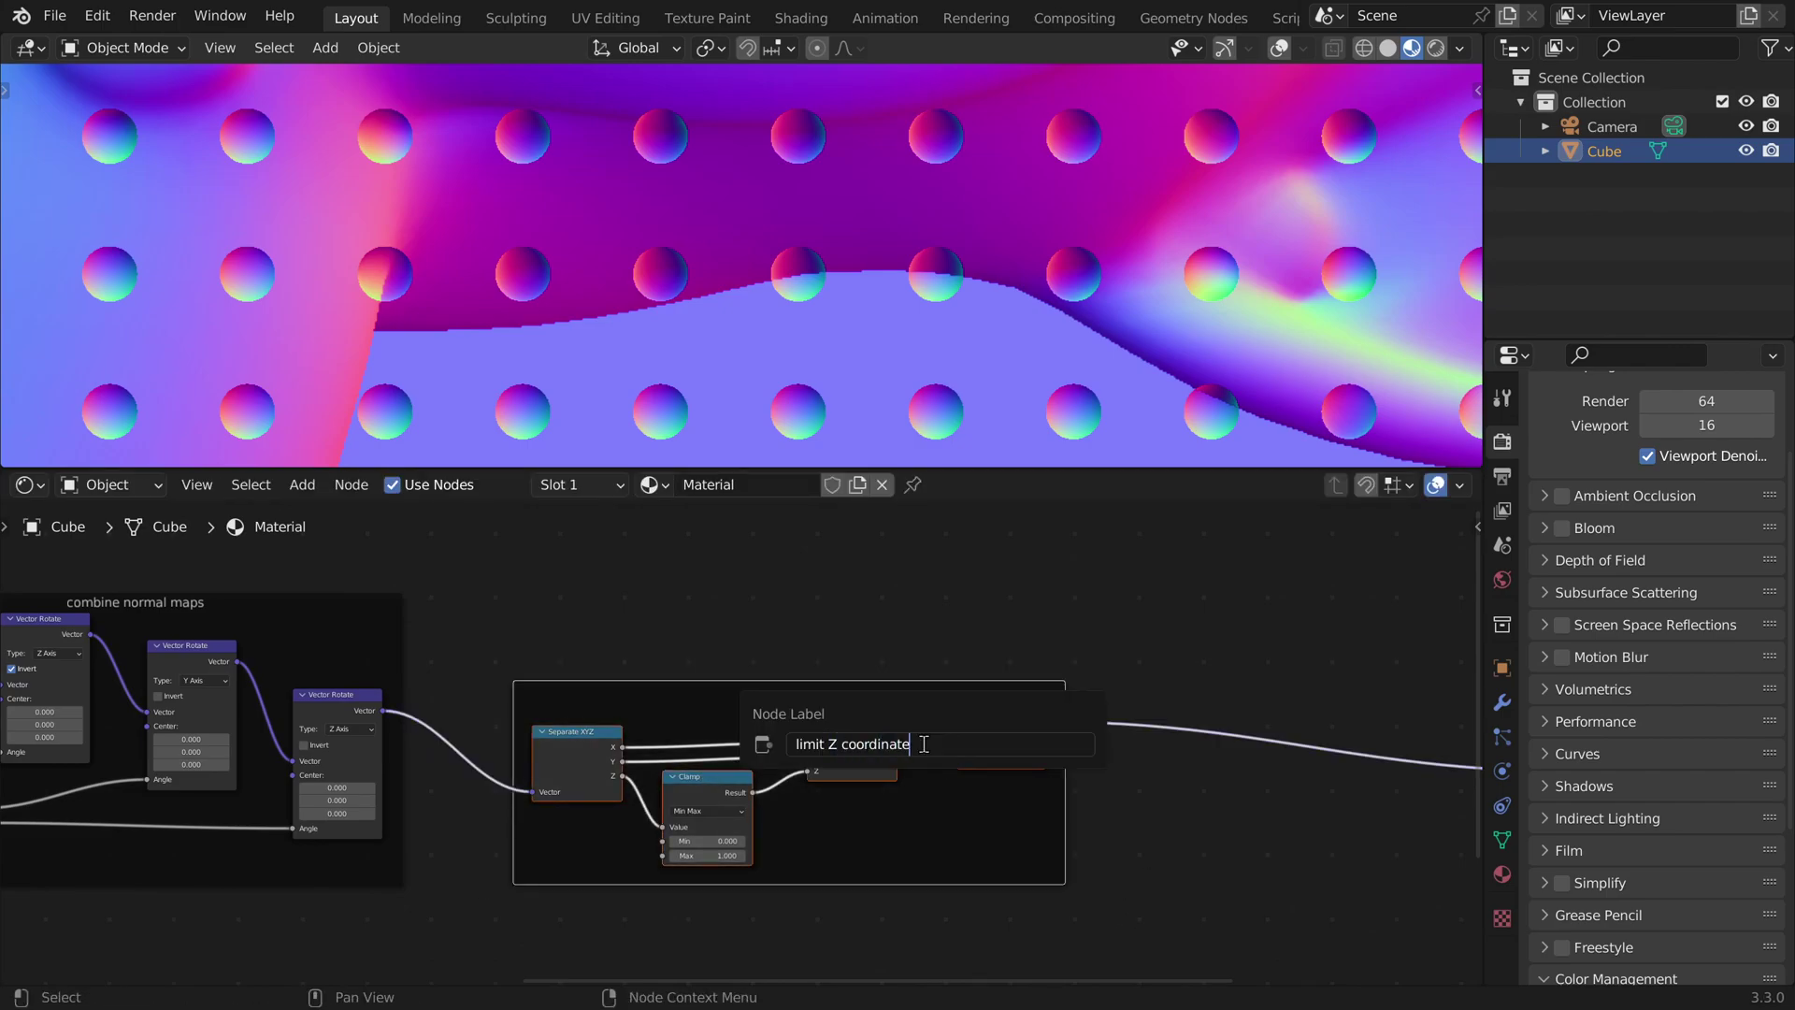
pyautogui.press('Return')
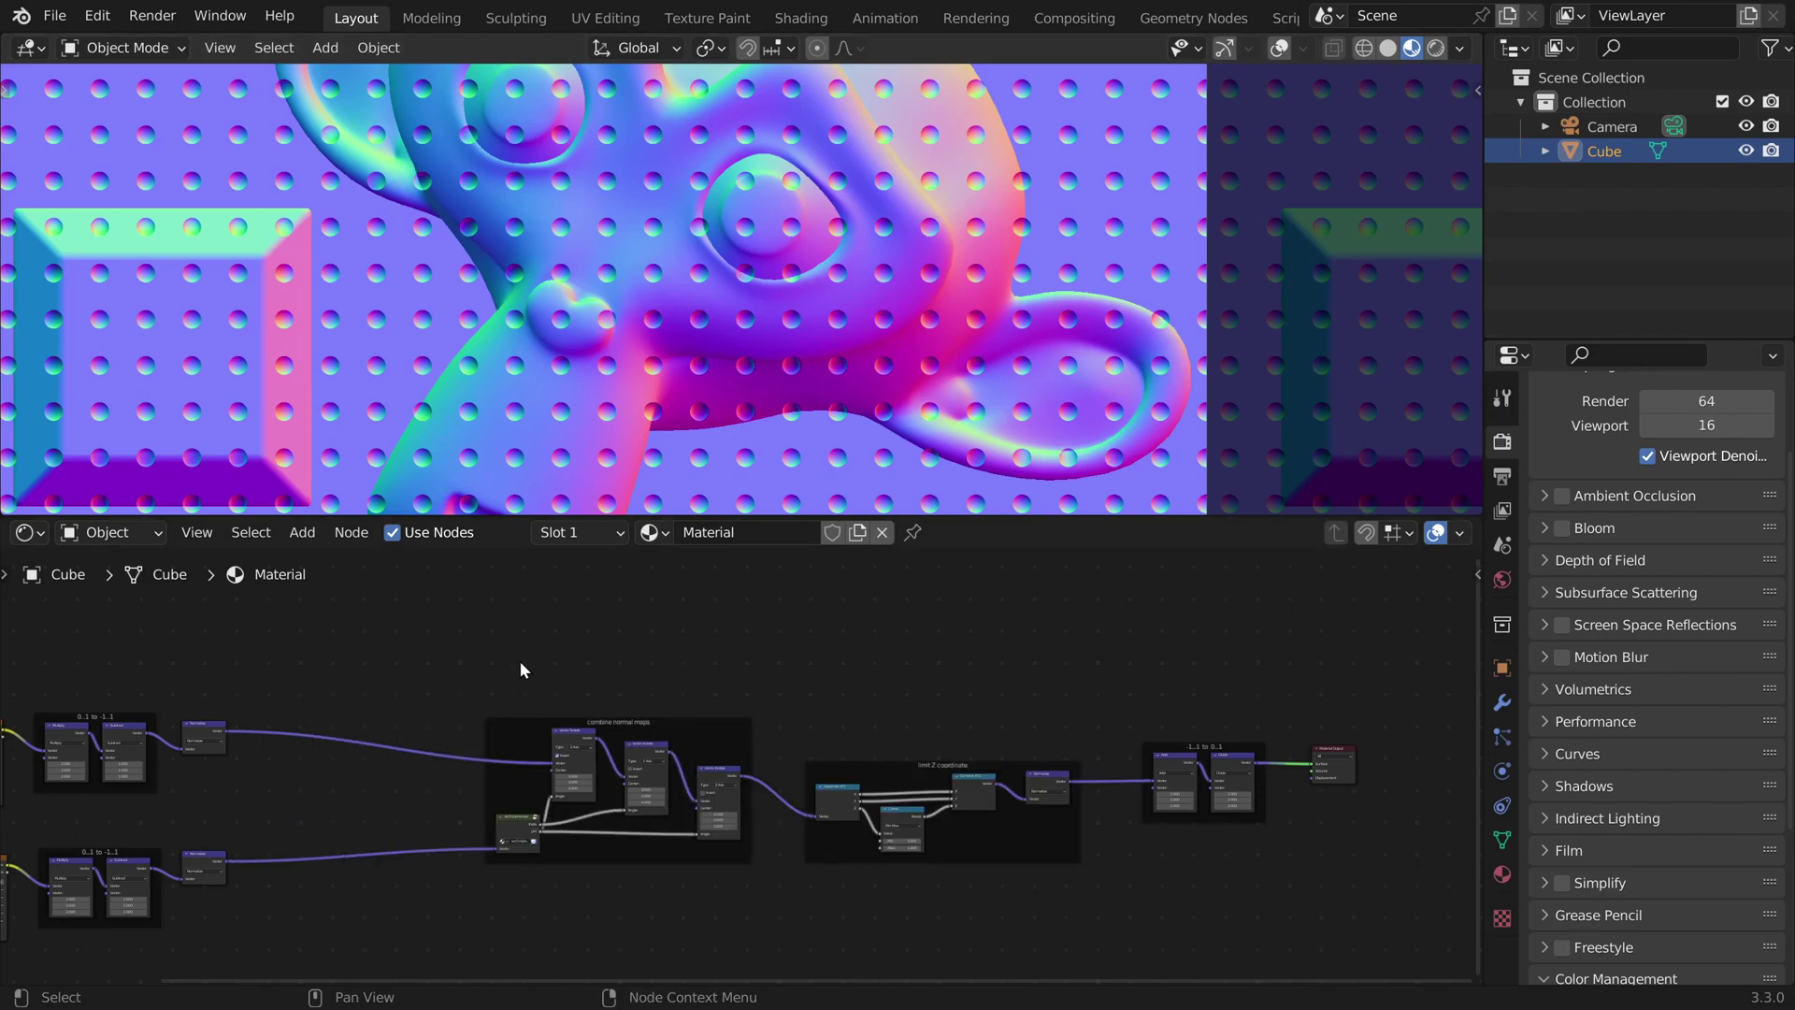
# Step: Insert a vecToSpherical group node after the detail map's Normalize node
pyautogui.moveTo(520, 662); pyautogui.dragTo(697, 669, button='middle')
pyautogui.scroll(1, 698, 669)
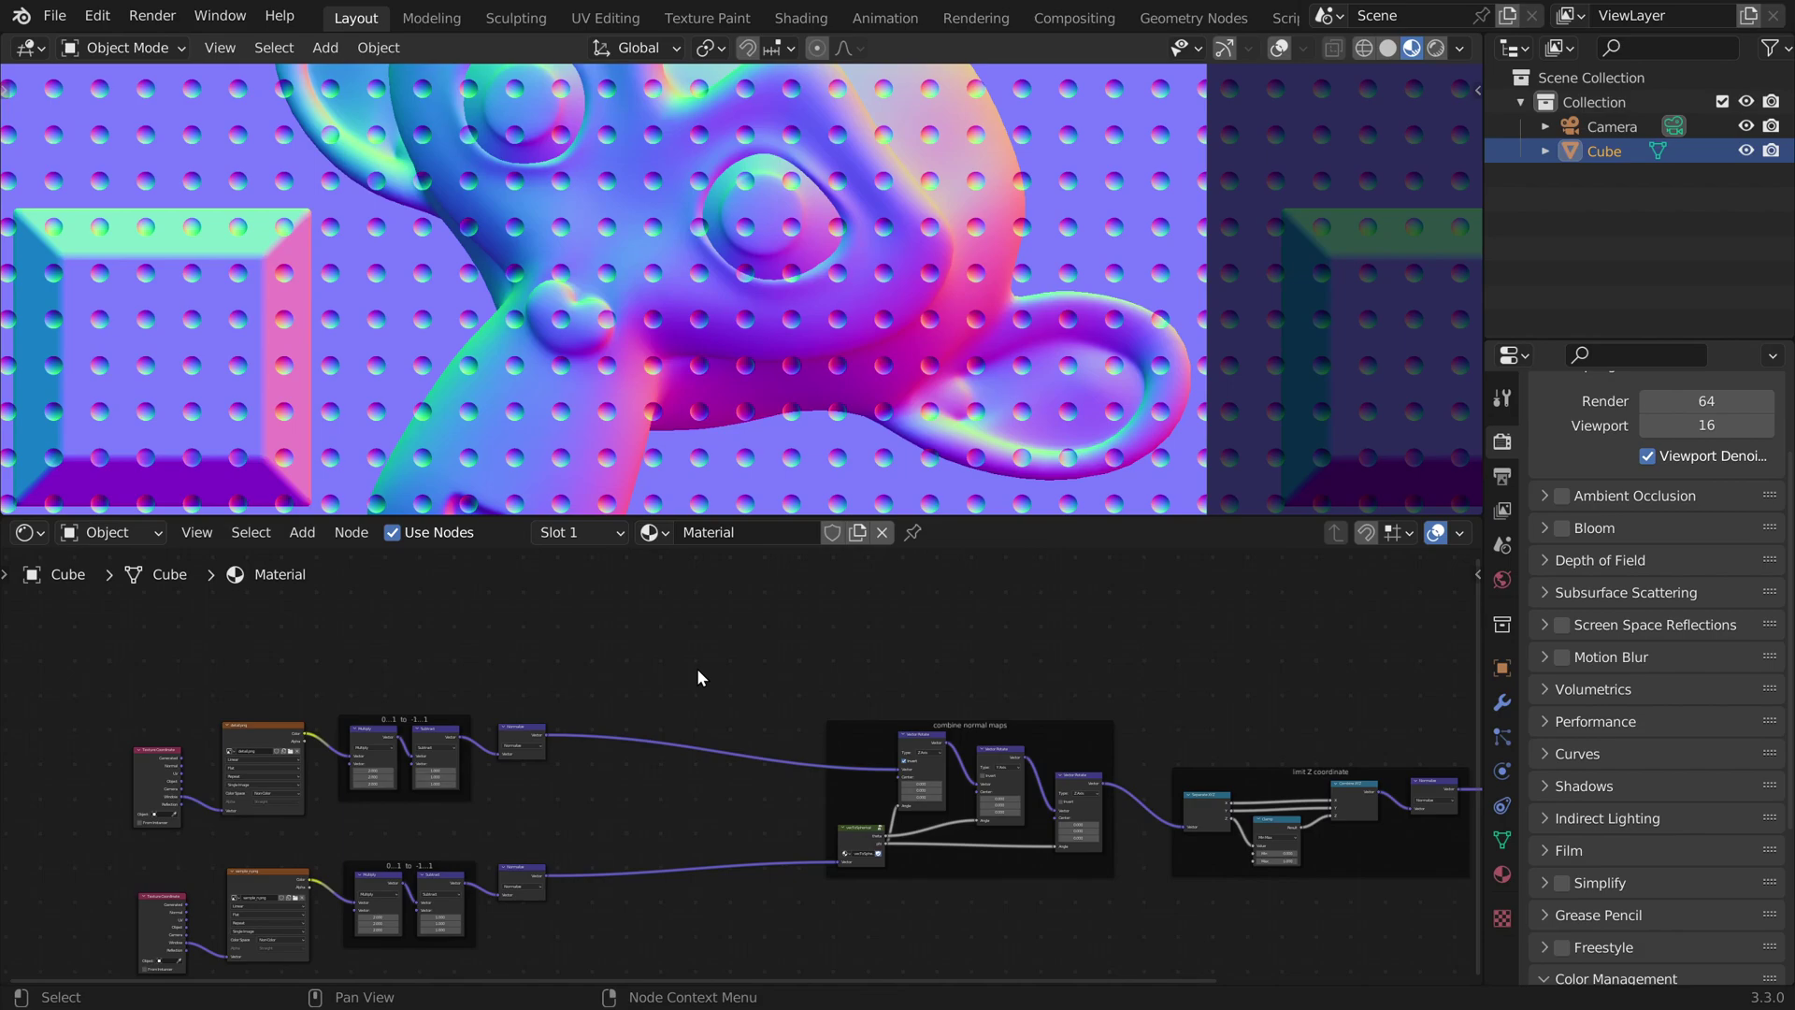
pyautogui.scroll(13, 692, 671)
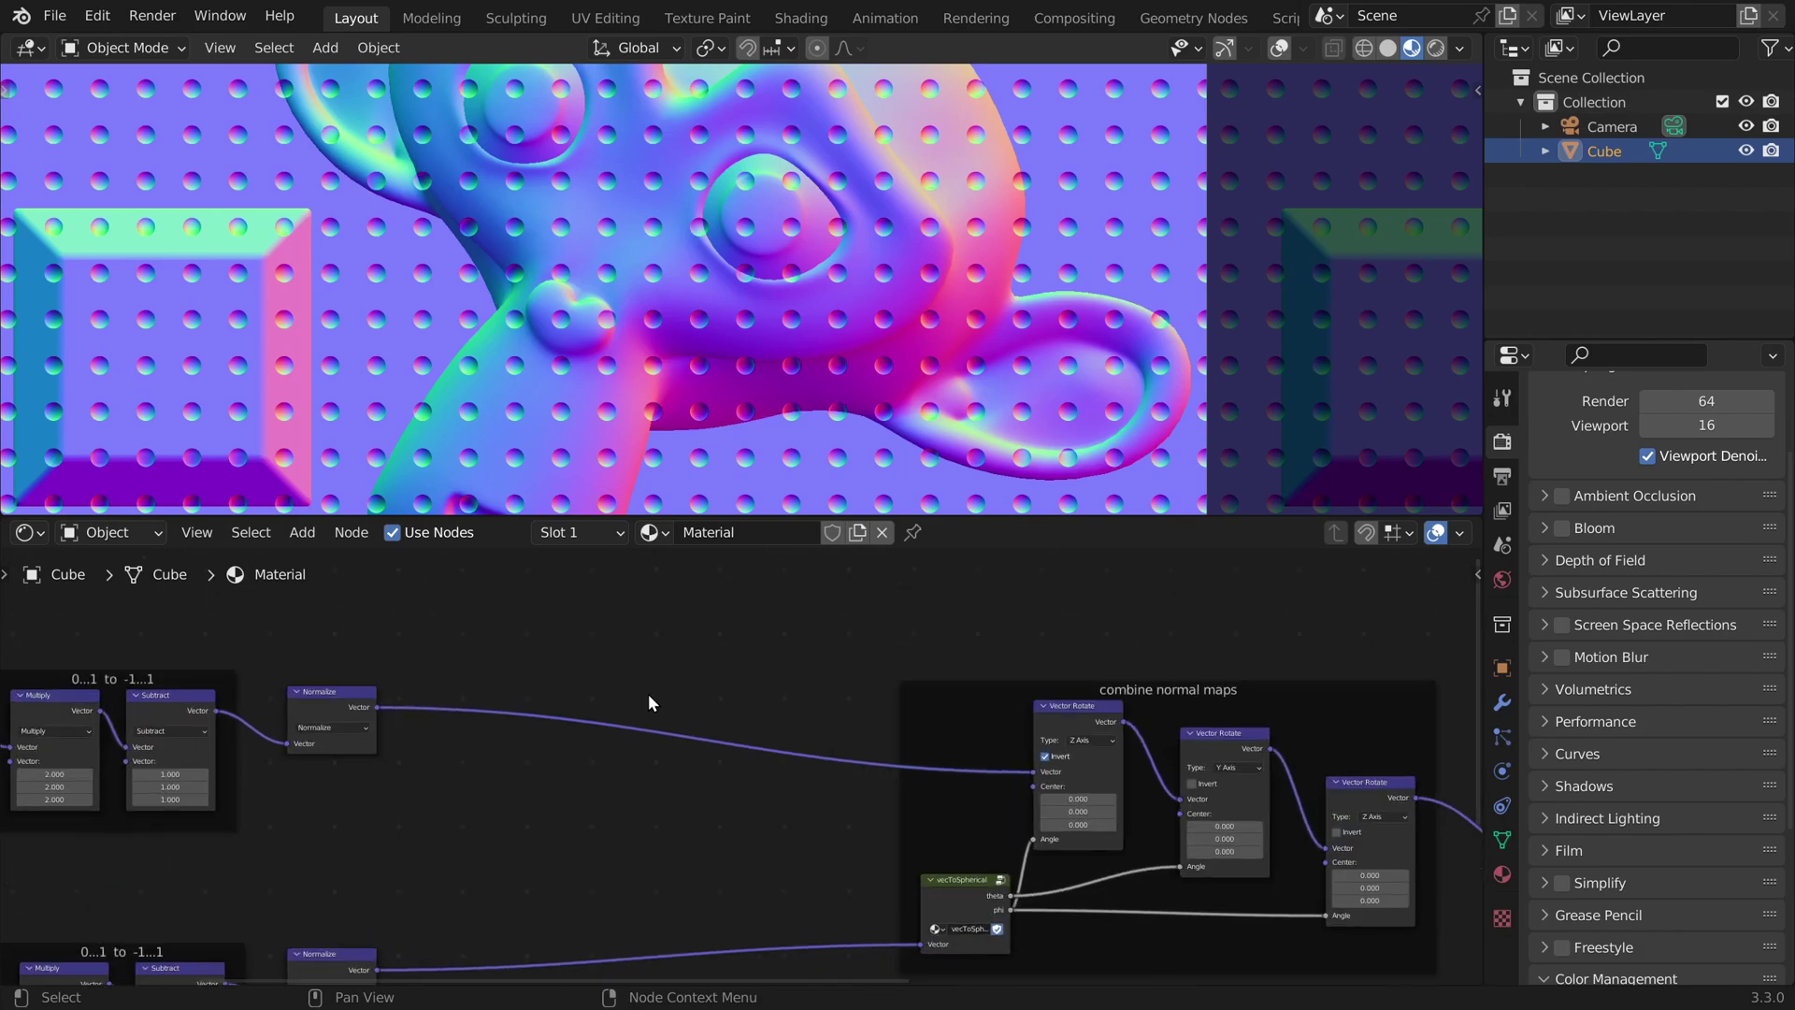
pyautogui.moveTo(520, 650); pyautogui.dragTo(614, 716, button='middle')
pyautogui.hotkey('shift', 'a')
pyautogui.click(651, 616)
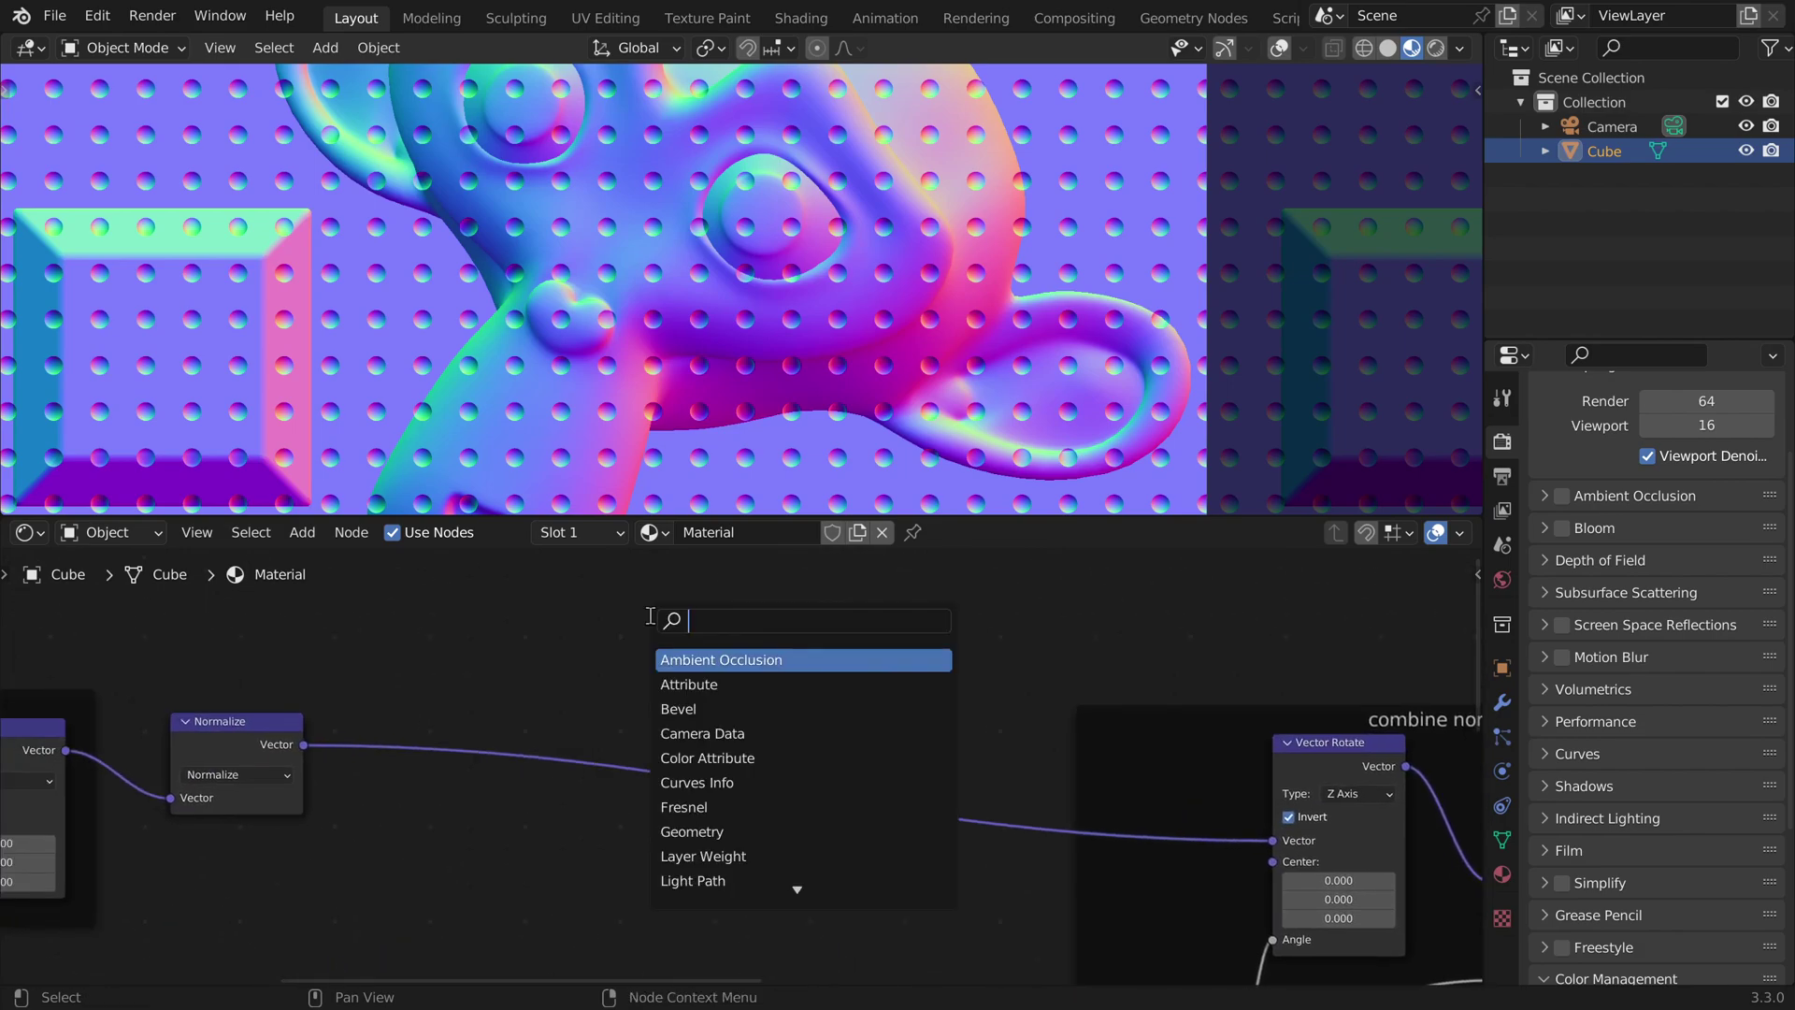
pyautogui.write('spheric')
pyautogui.press('Down')
pyautogui.press('Return')
pyautogui.click(454, 745)
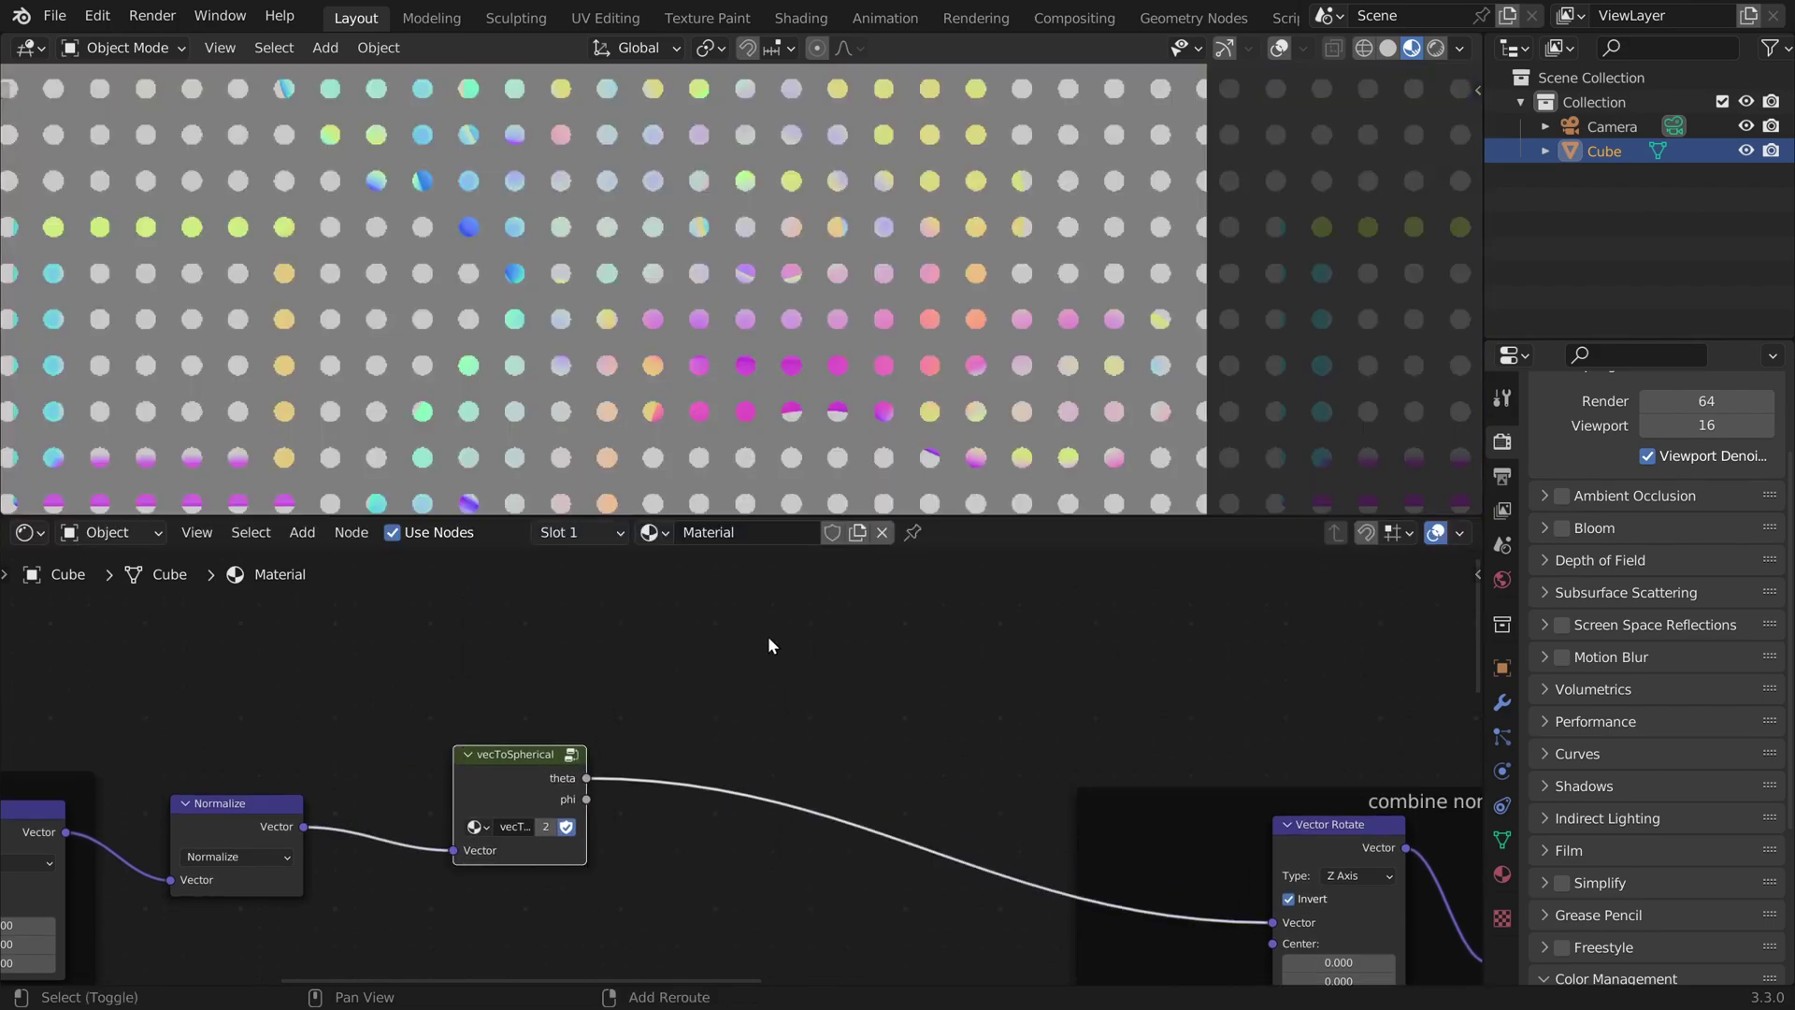
# Step: Insert a sphericalToVector group node after the new vecToSpherical node and link theta and phi to its matching inputs
pyautogui.hotkey('shift', 'a')
pyautogui.click(759, 648)
pyautogui.write('spheric')
pyautogui.press('Return')
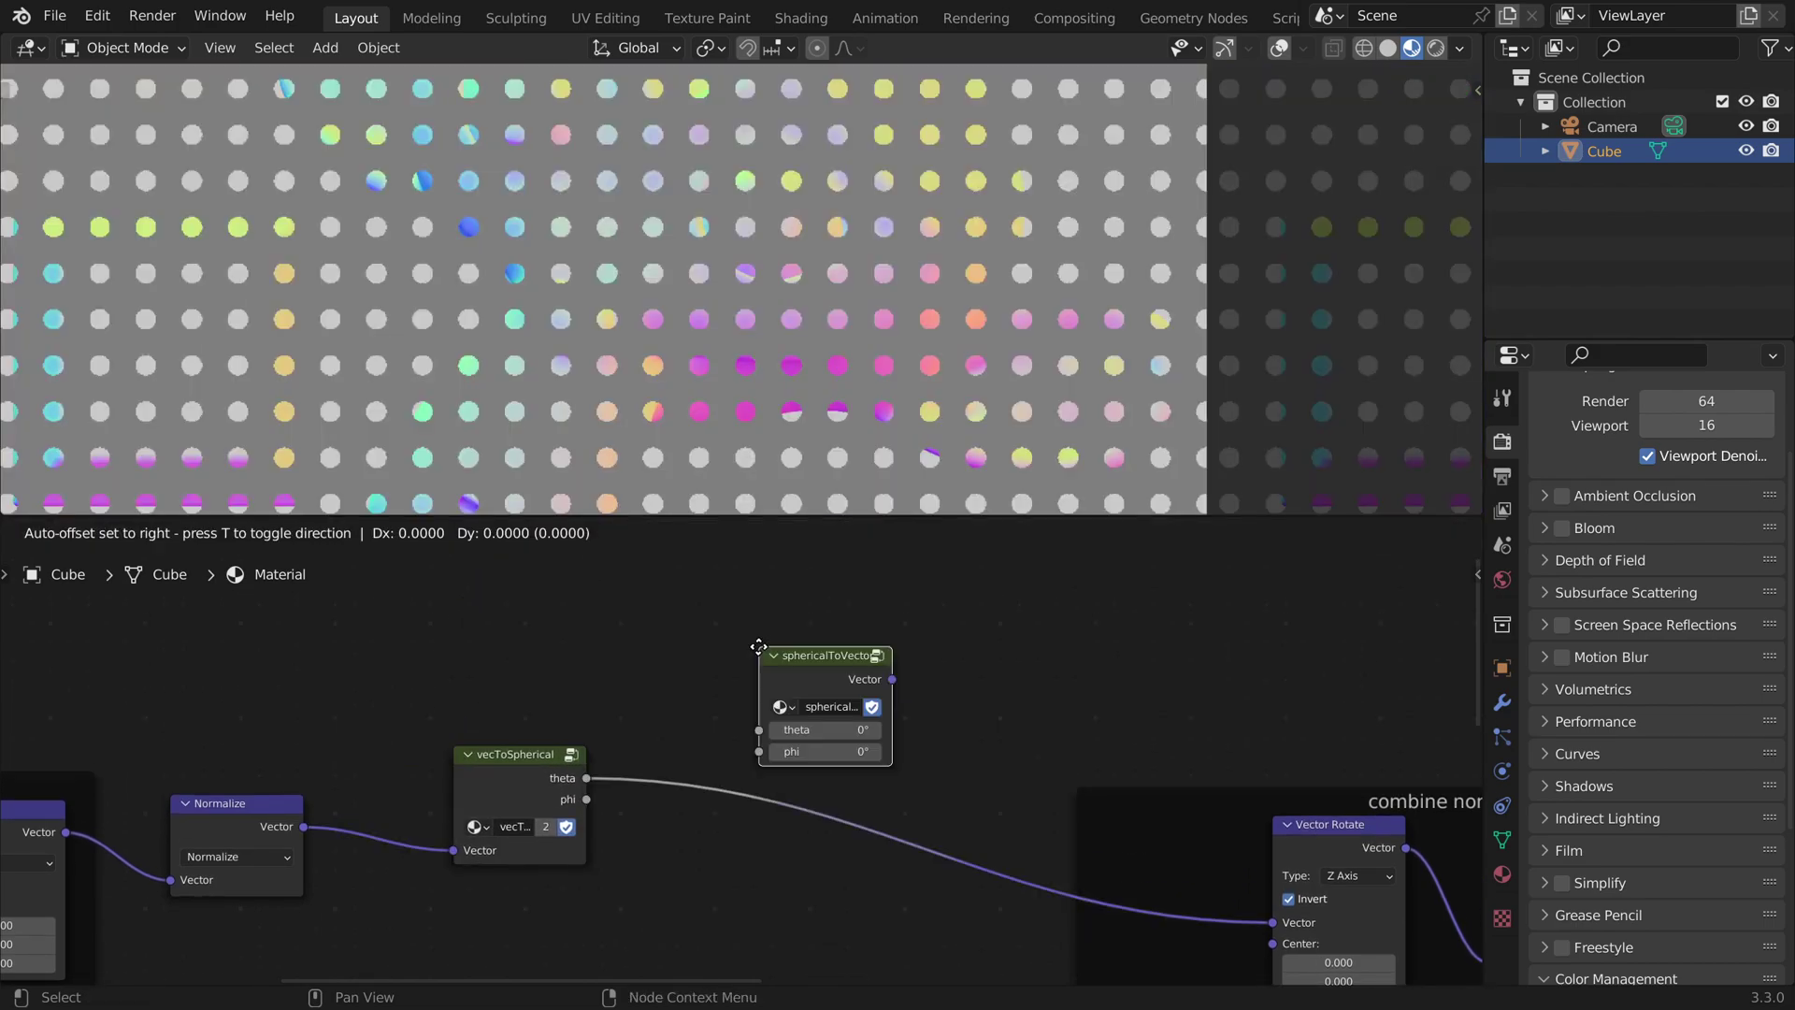
pyautogui.click(675, 737)
pyautogui.scroll(2, 659, 757)
pyautogui.moveTo(561, 803); pyautogui.dragTo(665, 853)
pyautogui.moveTo(729, 759); pyautogui.dragTo(913, 741)
pyautogui.moveTo(472, 756); pyautogui.dragTo(446, 752)
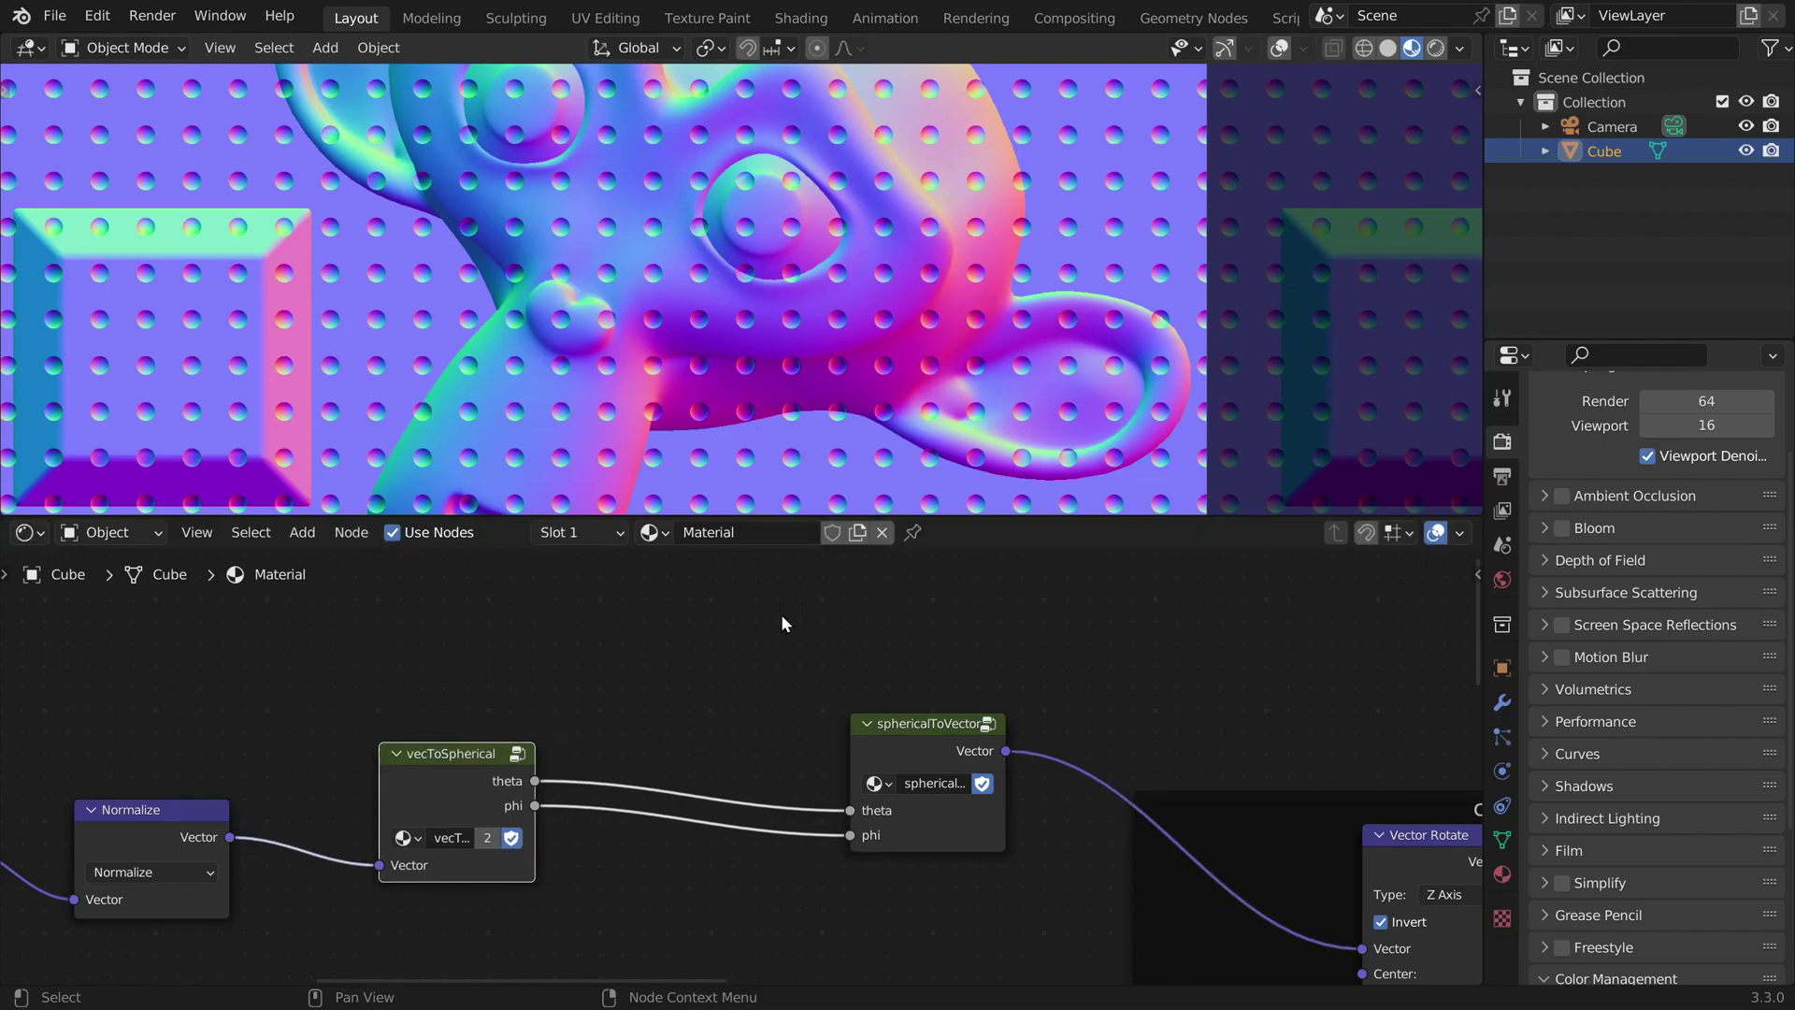
# Step: Insert a Multiply math node on the theta link between vecToSpherical and sphericalToVector
pyautogui.hotkey('shift', 'a')
pyautogui.click(771, 610)
pyautogui.write('mult')
pyautogui.press('Return')
pyautogui.click(680, 692)
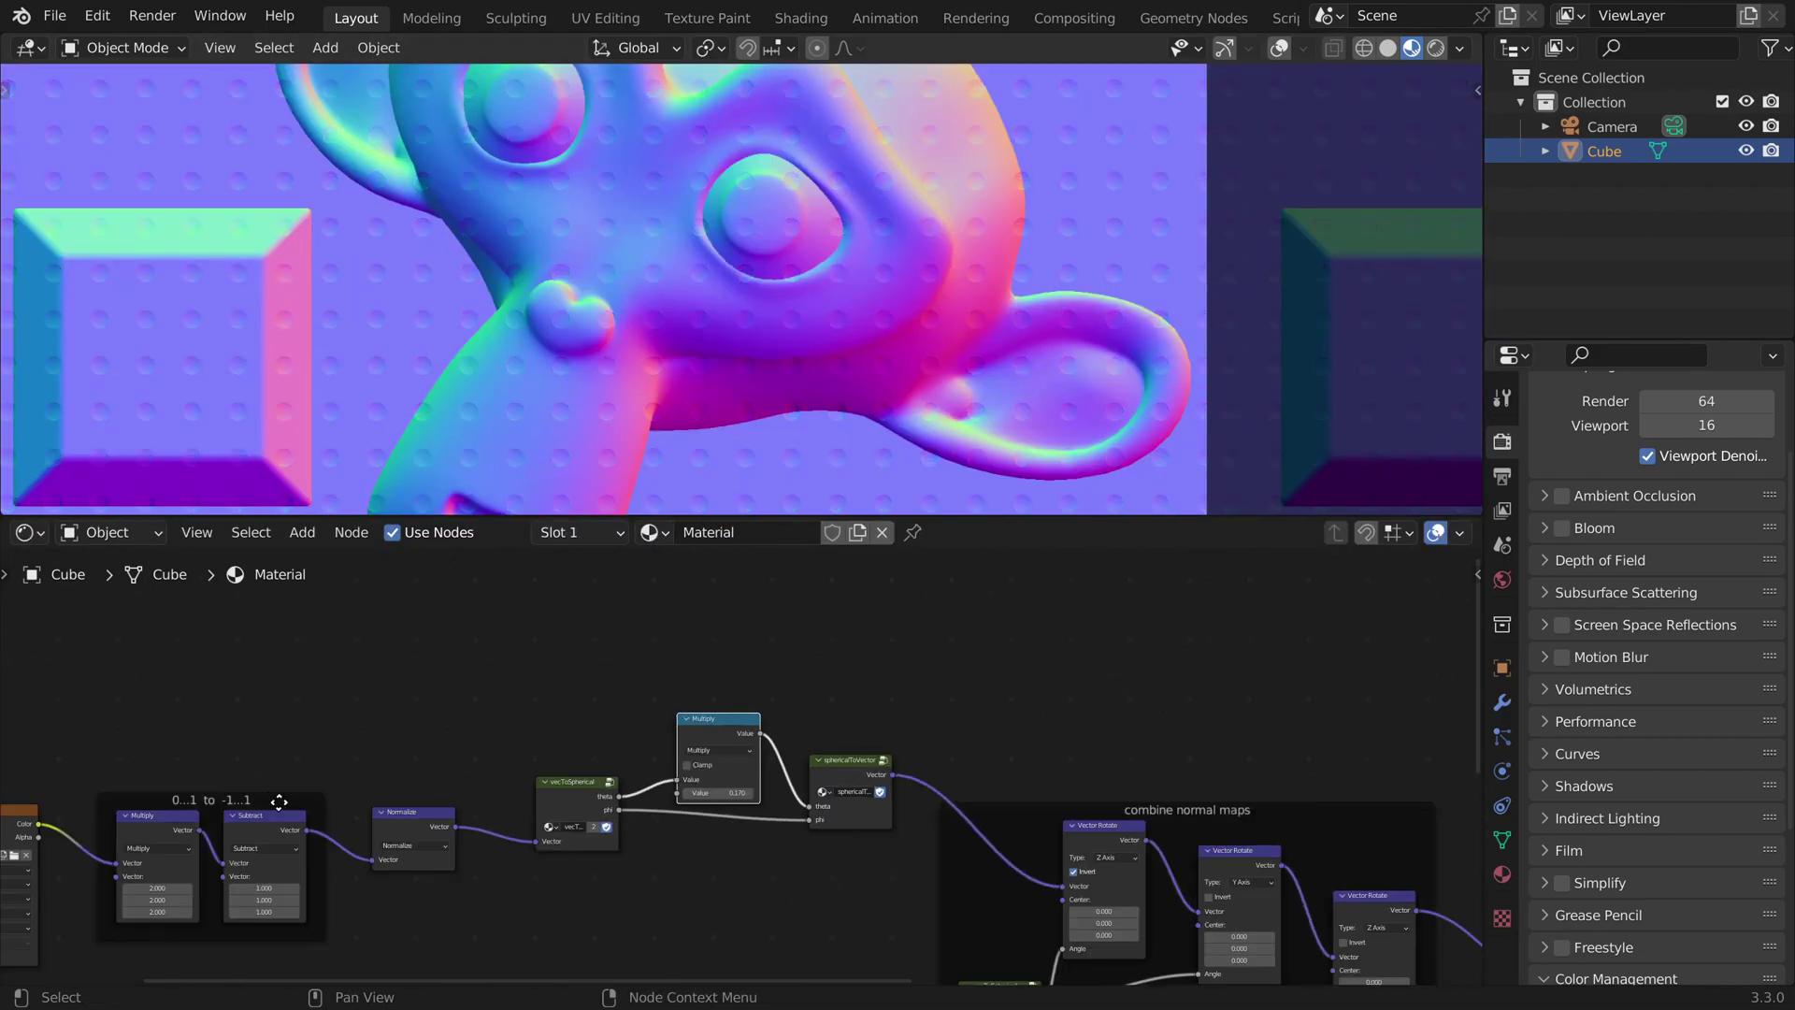
# Step: Frame the detail branch's vecToSpherical, Multiply and sphericalToVector nodes and label the frame "adjust strength"
pyautogui.moveTo(448, 650); pyautogui.dragTo(959, 948)
pyautogui.hotkey('ctrl', 'j')
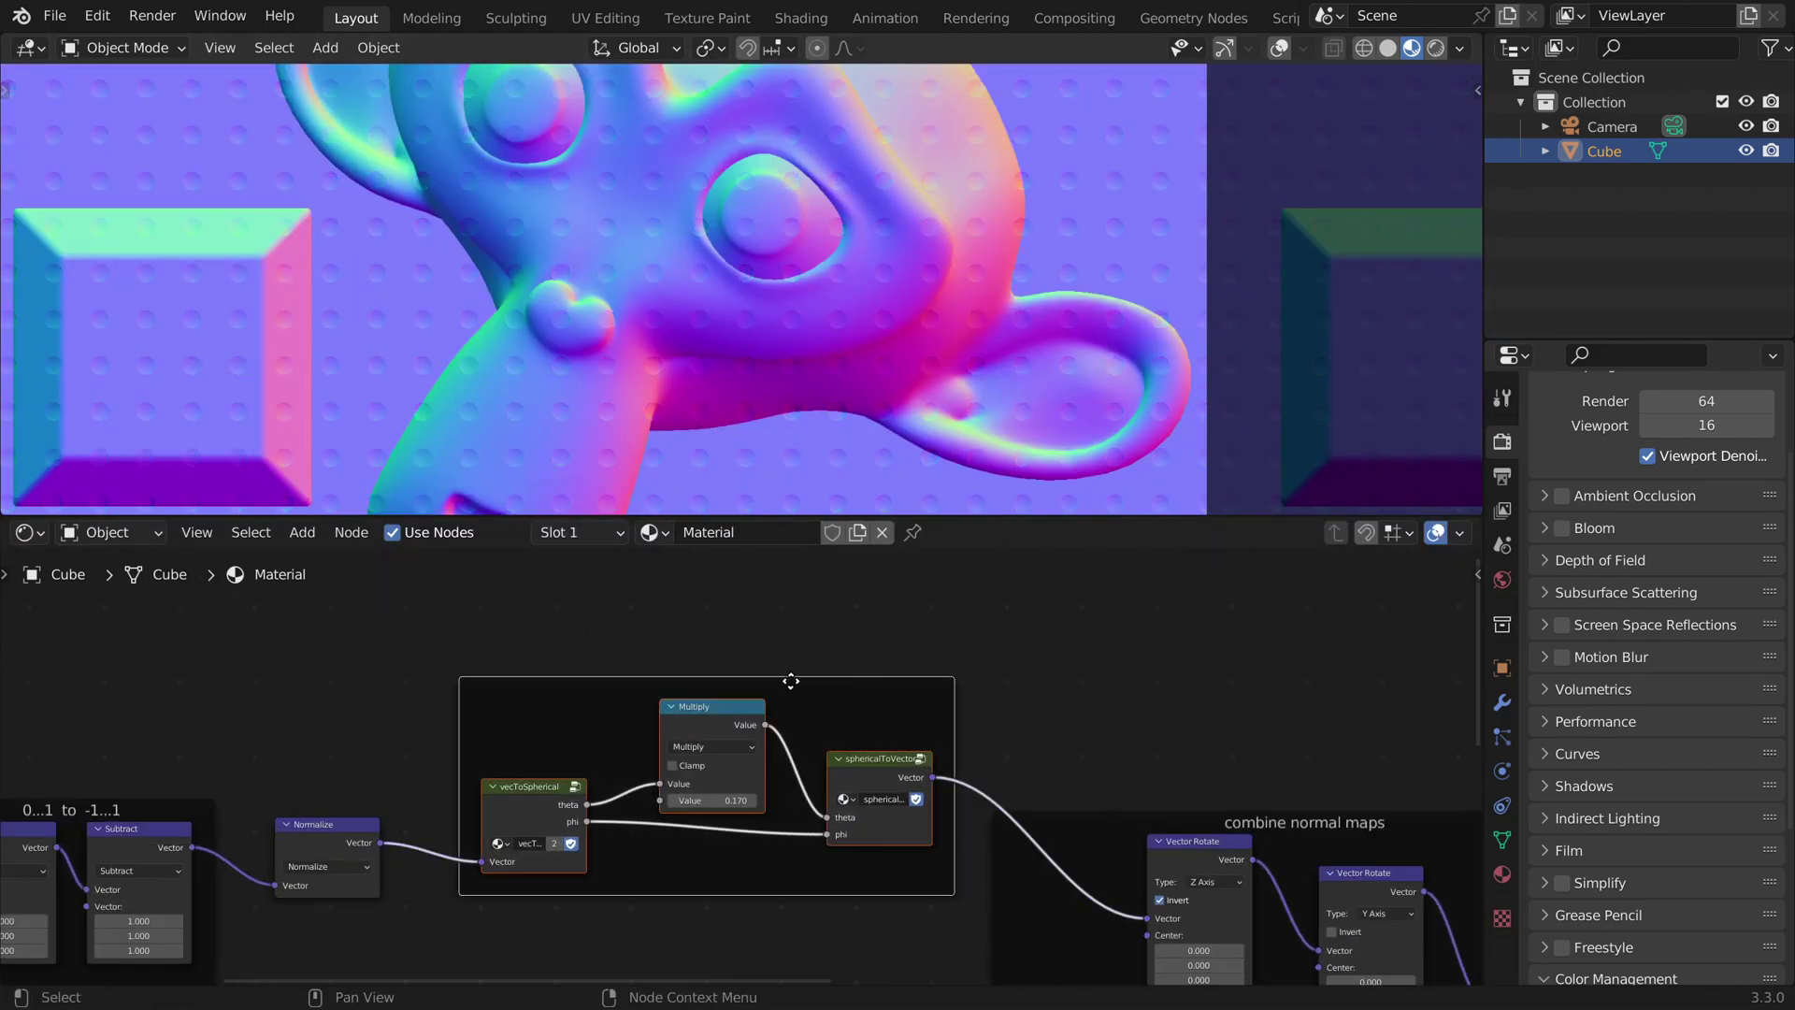
pyautogui.press('F2')
pyautogui.write('adjust strength')
pyautogui.press('Return')
# Step: Test the detail strength by raising the Multiply value to about 1.16 and setting it to 0
pyautogui.scroll(1, 711, 804)
pyautogui.keyDown('shift'); pyautogui.moveTo(706, 809); pyautogui.dragTo(747, 809); pyautogui.keyUp('shift')
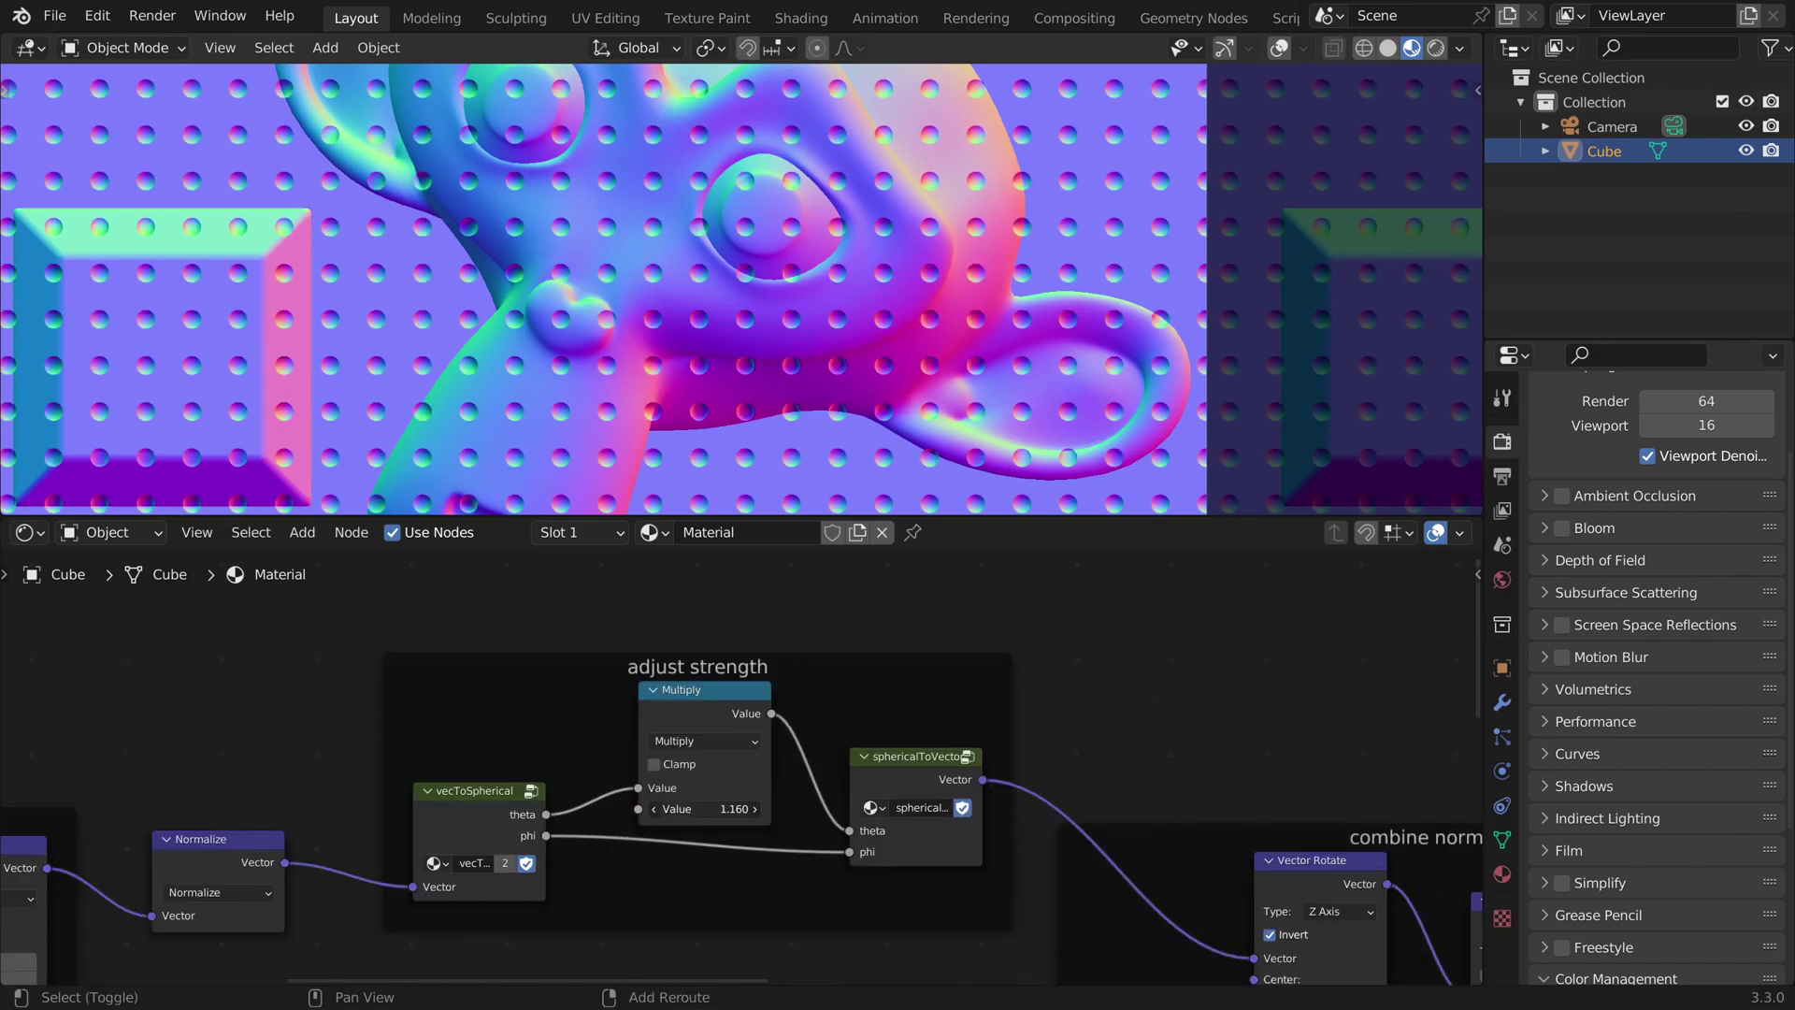
pyautogui.click(729, 808)
pyautogui.write('0')
pyautogui.press('Return')
# Step: Link the base map's Normalize output directly to Separate XYZ, bypassing the rotations, to compare the results
pyautogui.scroll(-11, 742, 693)
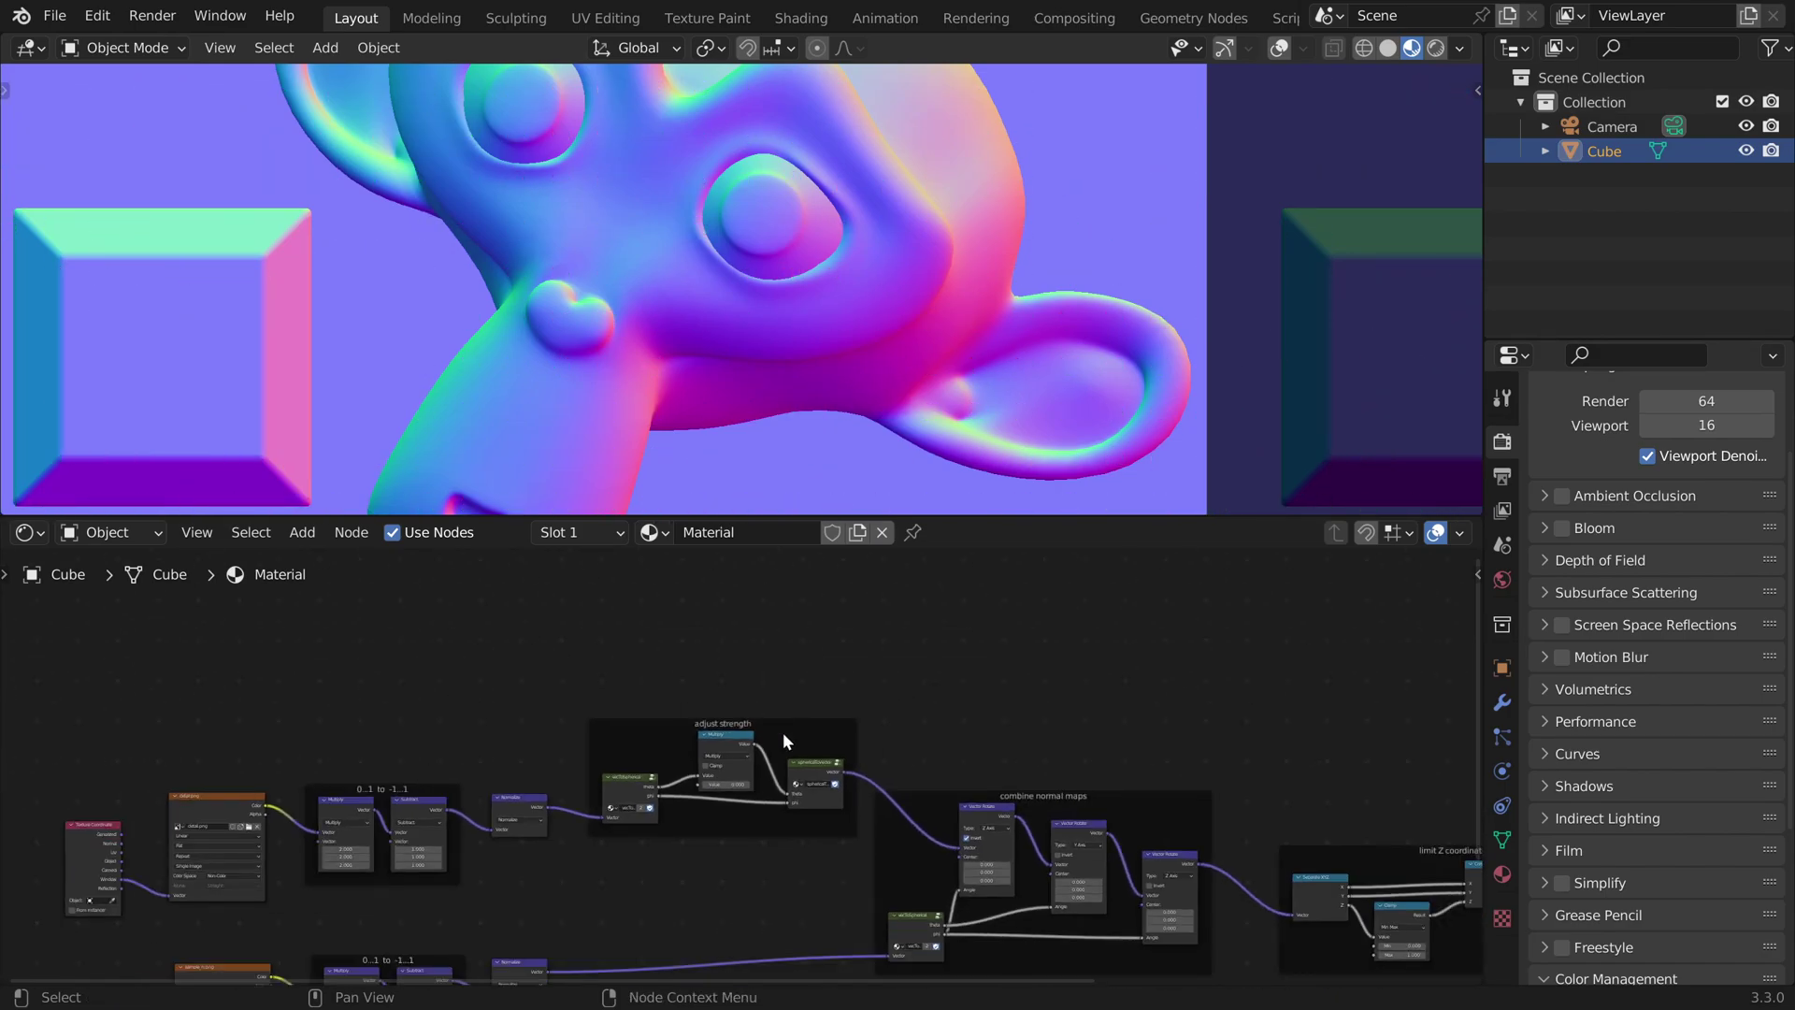
pyautogui.moveTo(900, 820); pyautogui.dragTo(687, 749, button='middle')
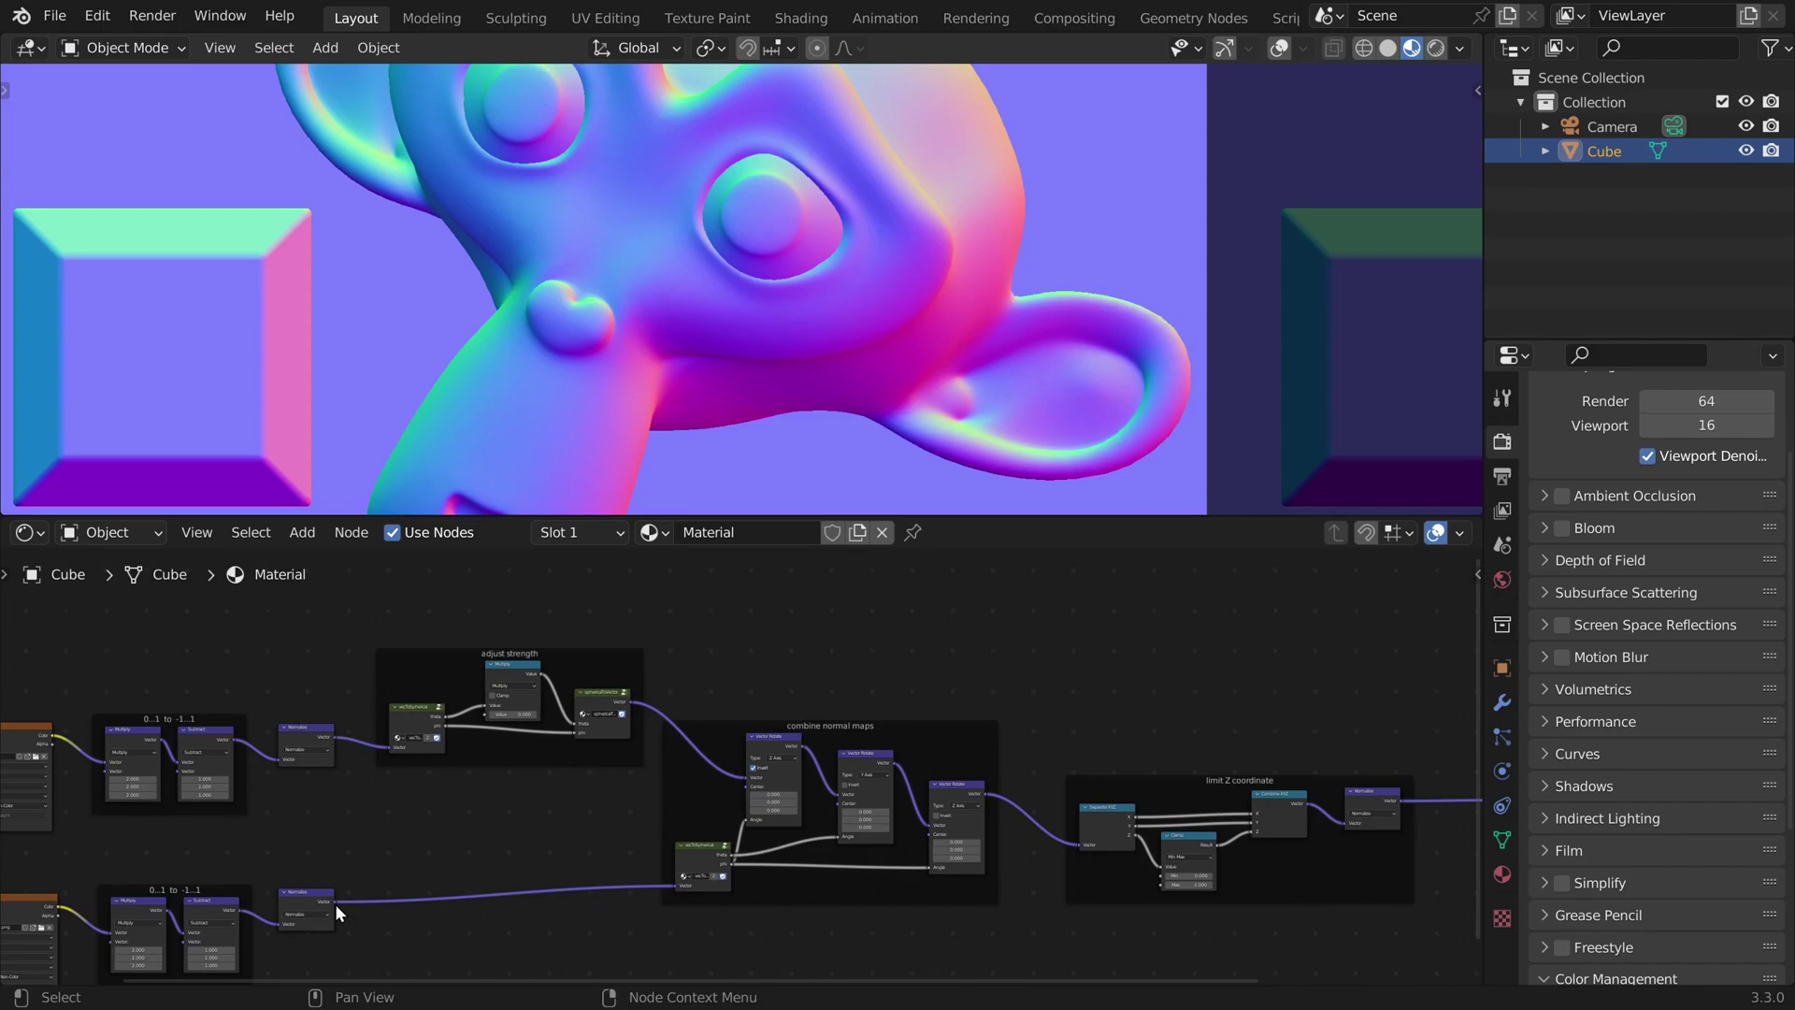
pyautogui.moveTo(335, 903); pyautogui.dragTo(1078, 845)
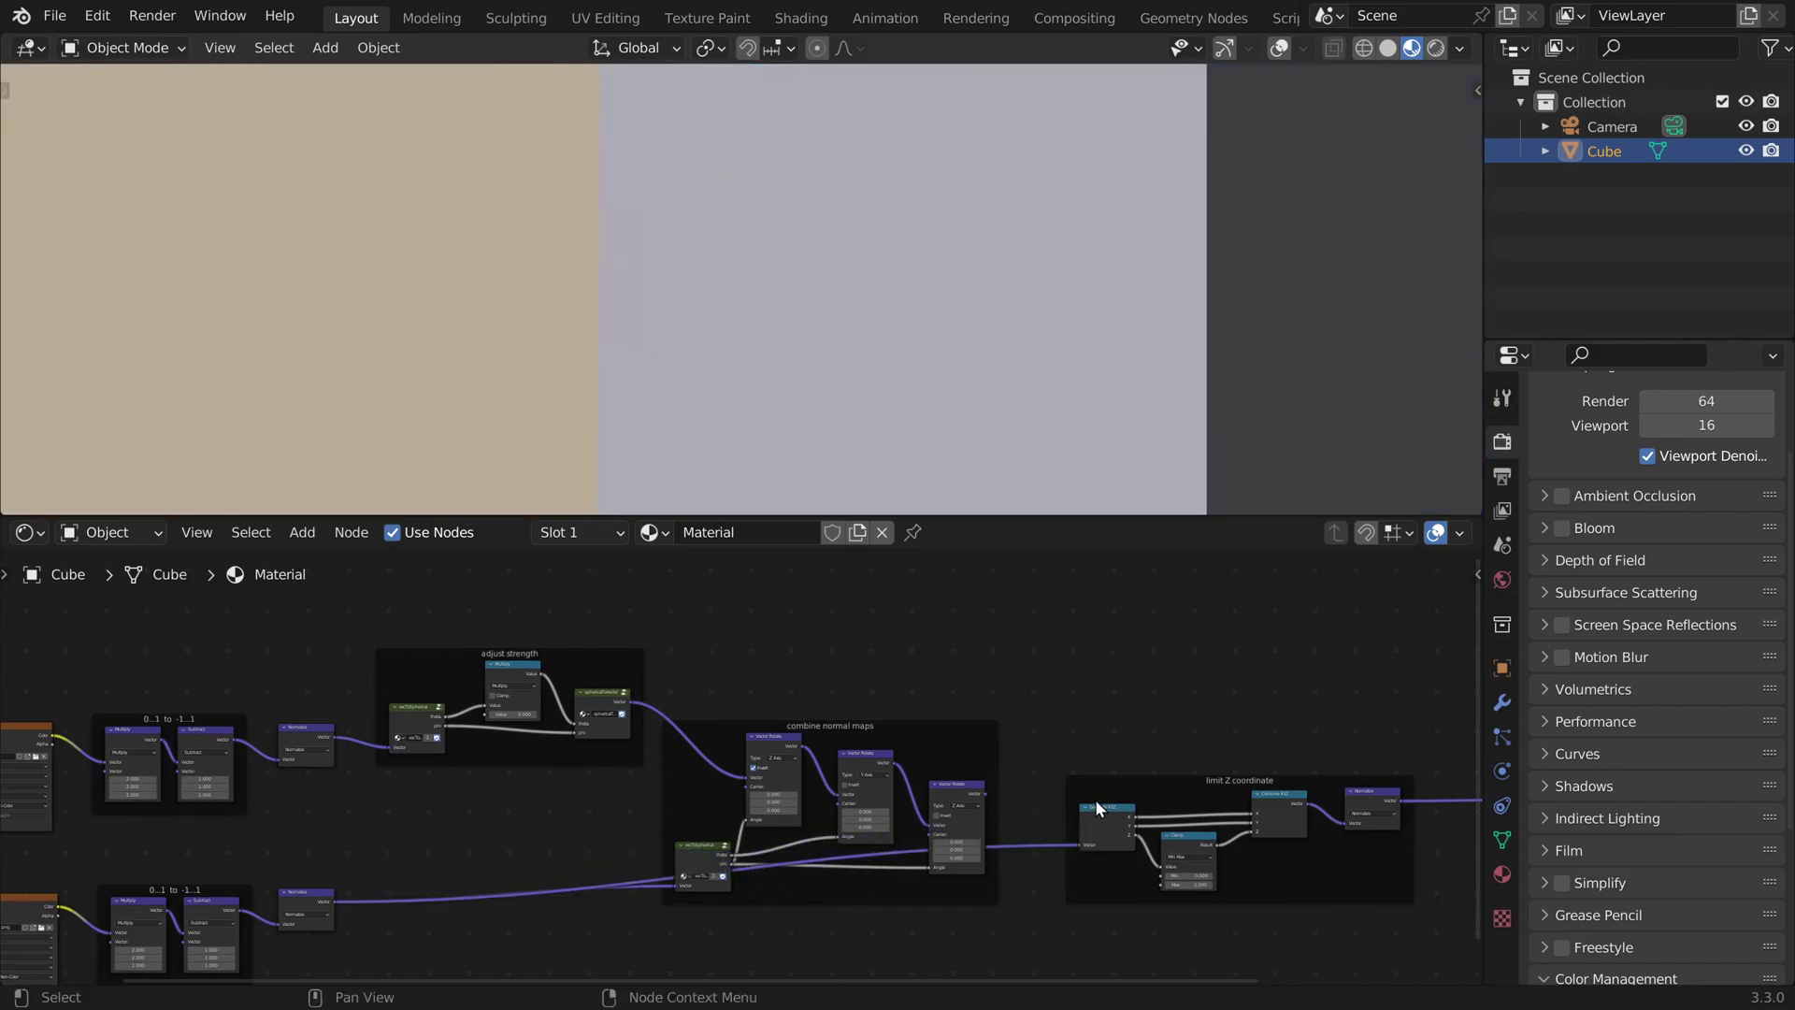
# Step: Set the Multiply value in the "adjust strength" frame to 1
pyautogui.click(617, 851)
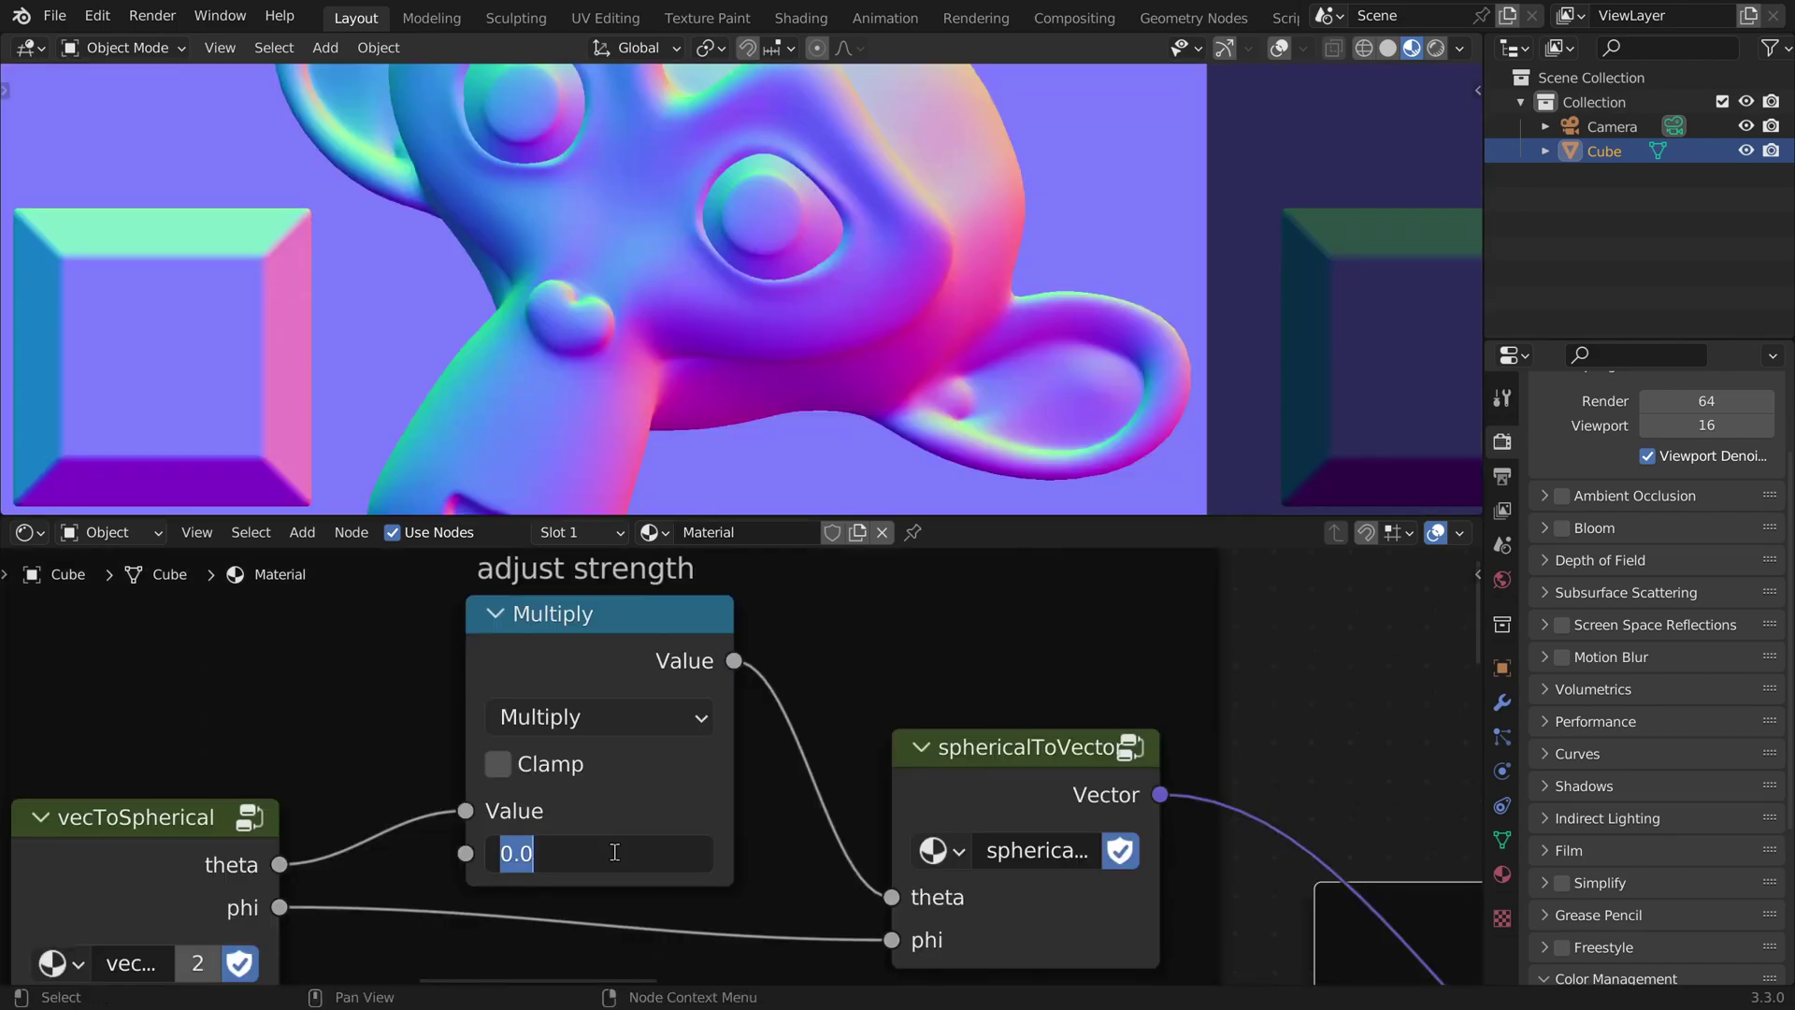
pyautogui.write('1')
pyautogui.press('Return')
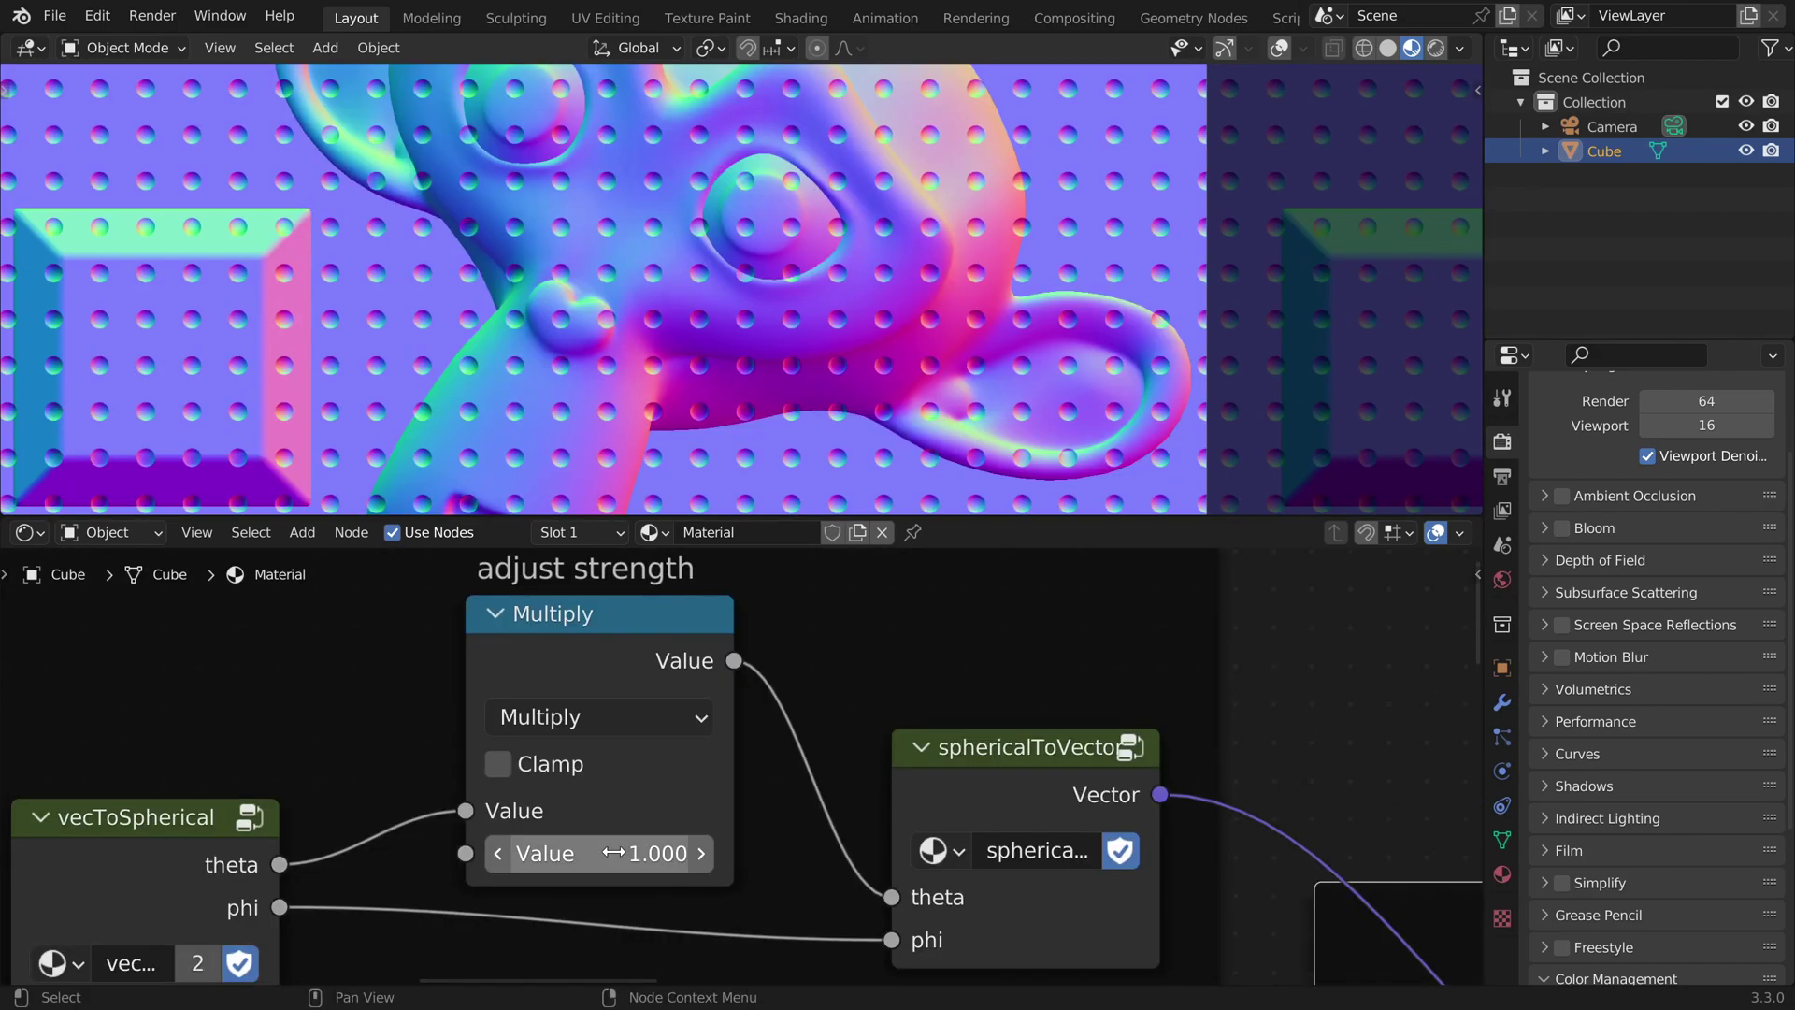
pyautogui.scroll(-8, 741, 749)
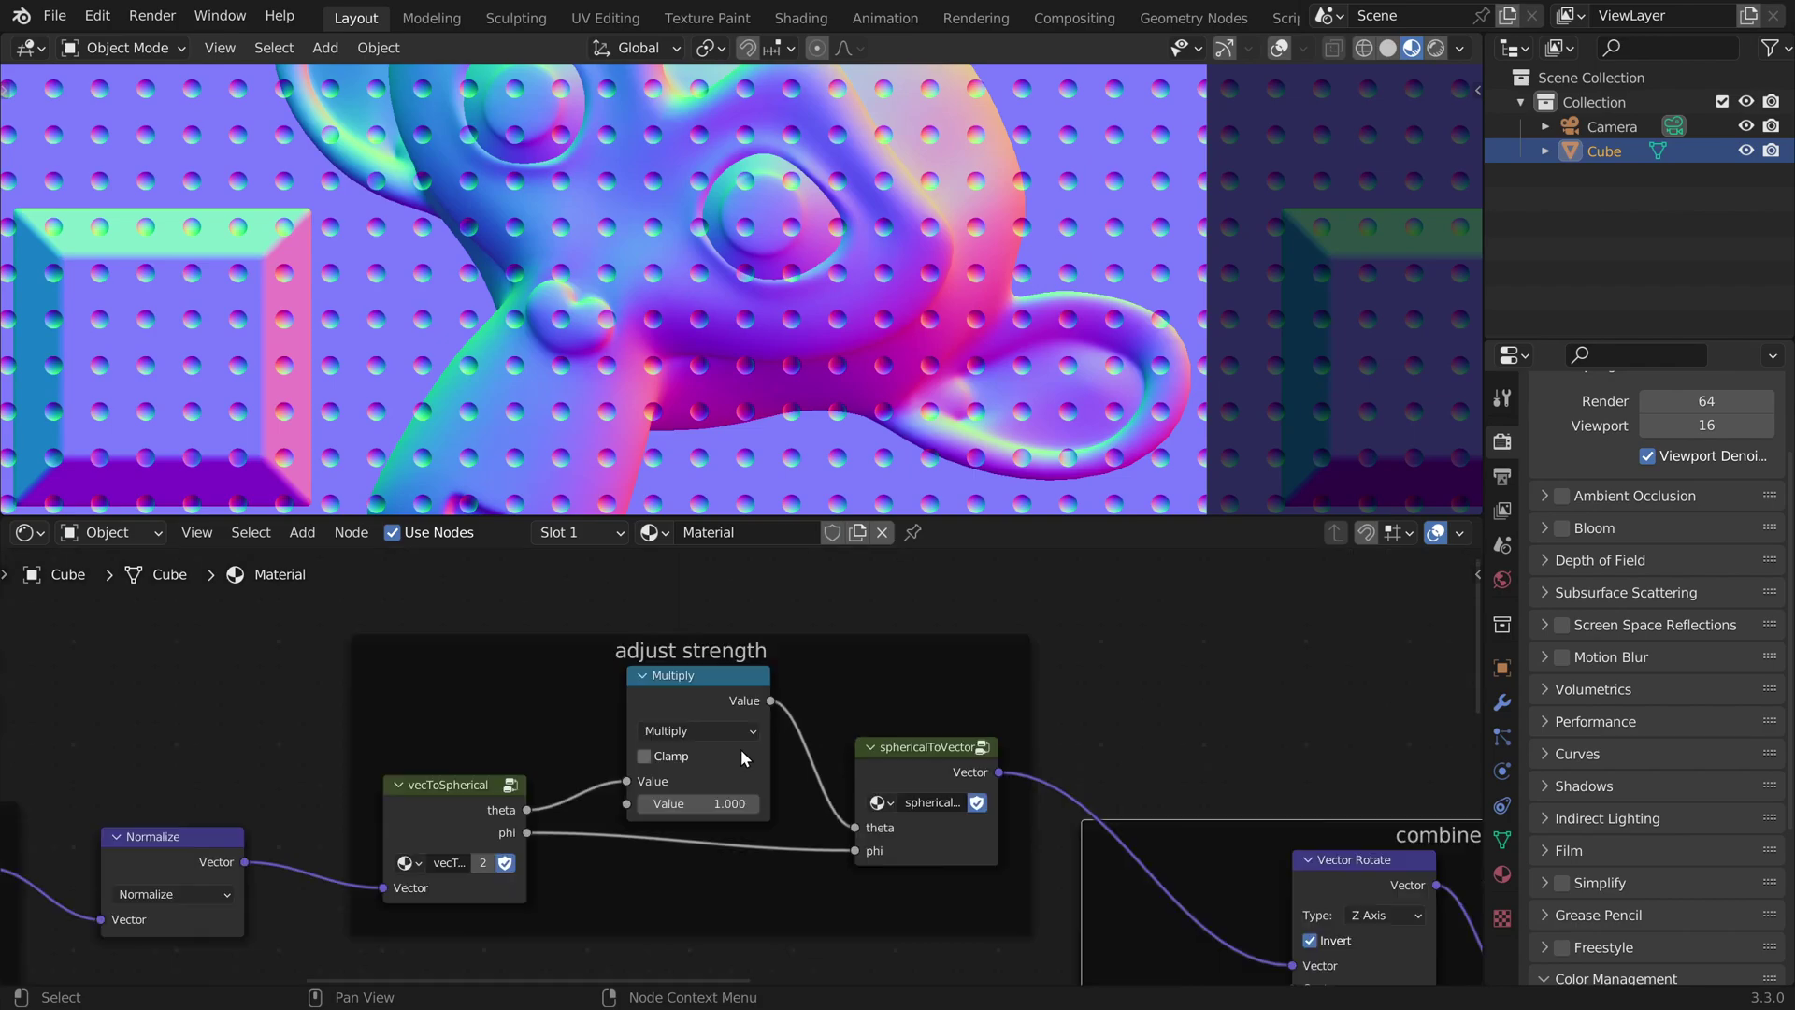
# Step: Reduce the detail strength by lowering the Multiply value to about 0.31
pyautogui.scroll(5, 741, 753)
pyautogui.keyDown('shift'); pyautogui.moveTo(681, 821); pyautogui.dragTo(605, 822); pyautogui.keyUp('shift')
pyautogui.scroll(-3, 686, 830)
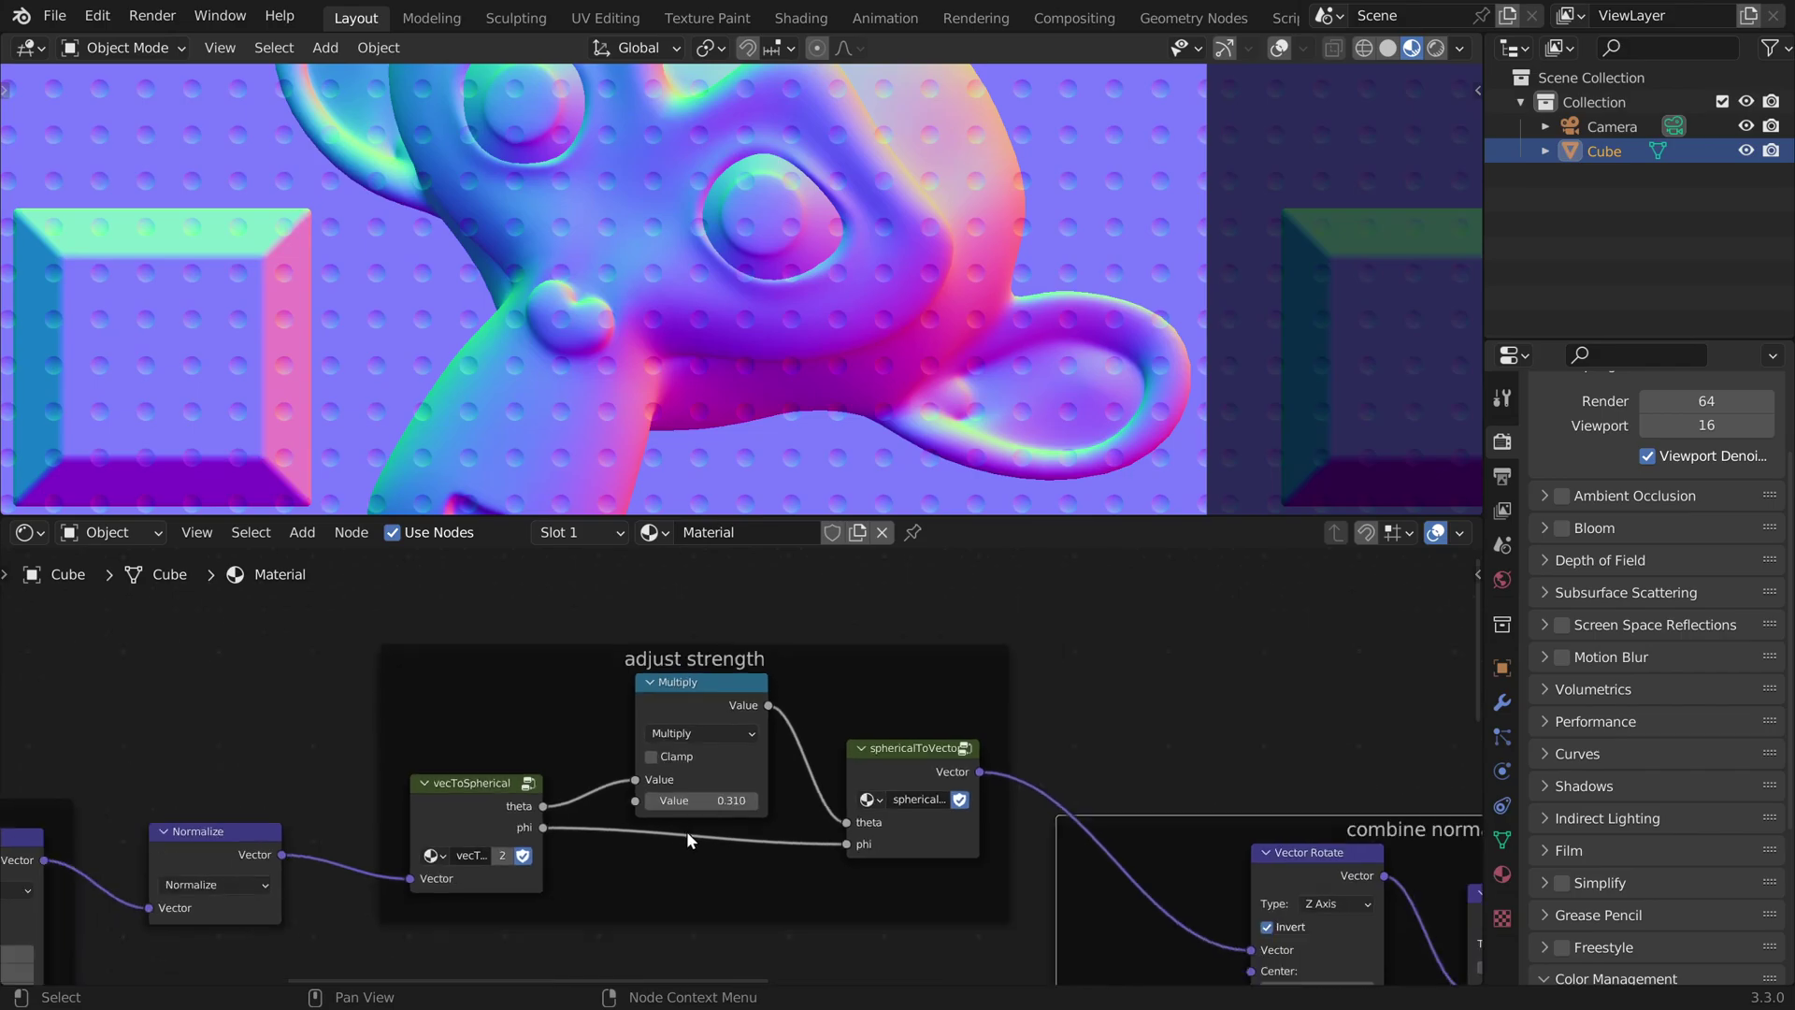